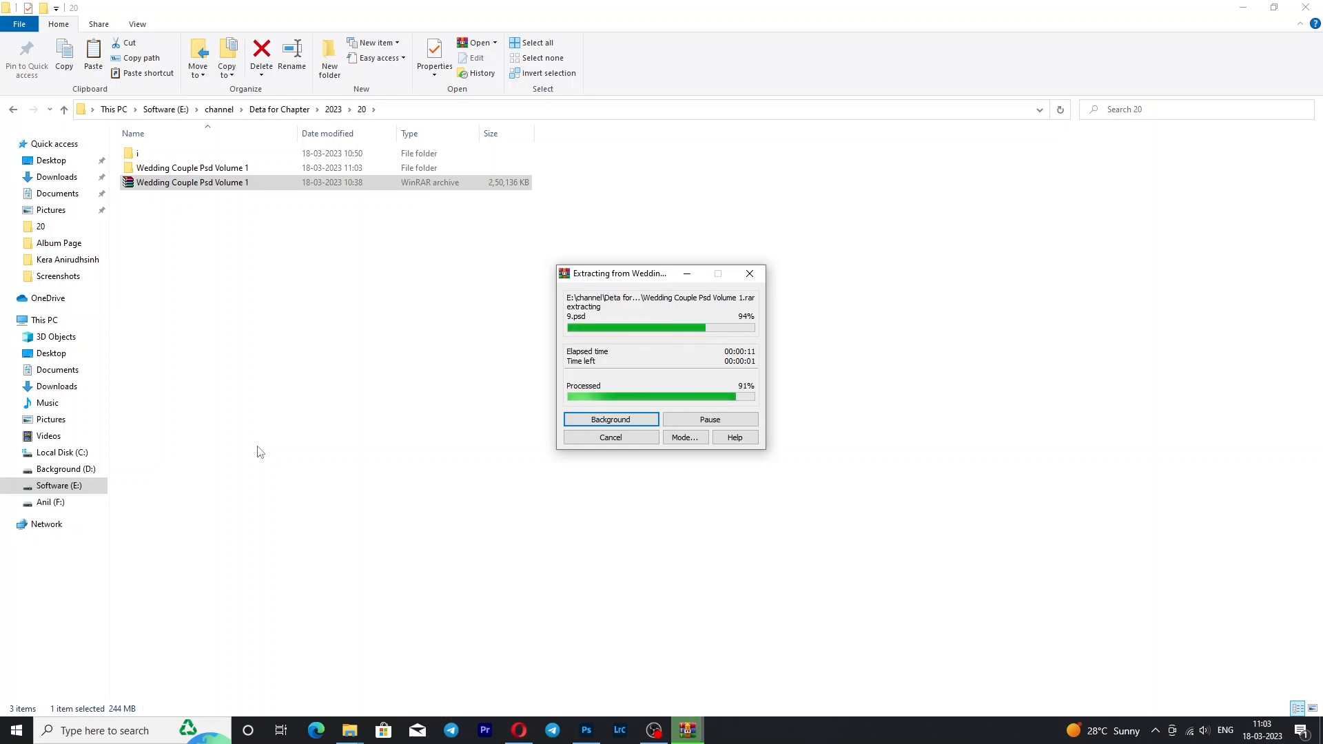
Refresh the folder and open the extracted Wedding Couple Psd Volume 1 folder through to its Album Page subfolder.
click(271, 410)
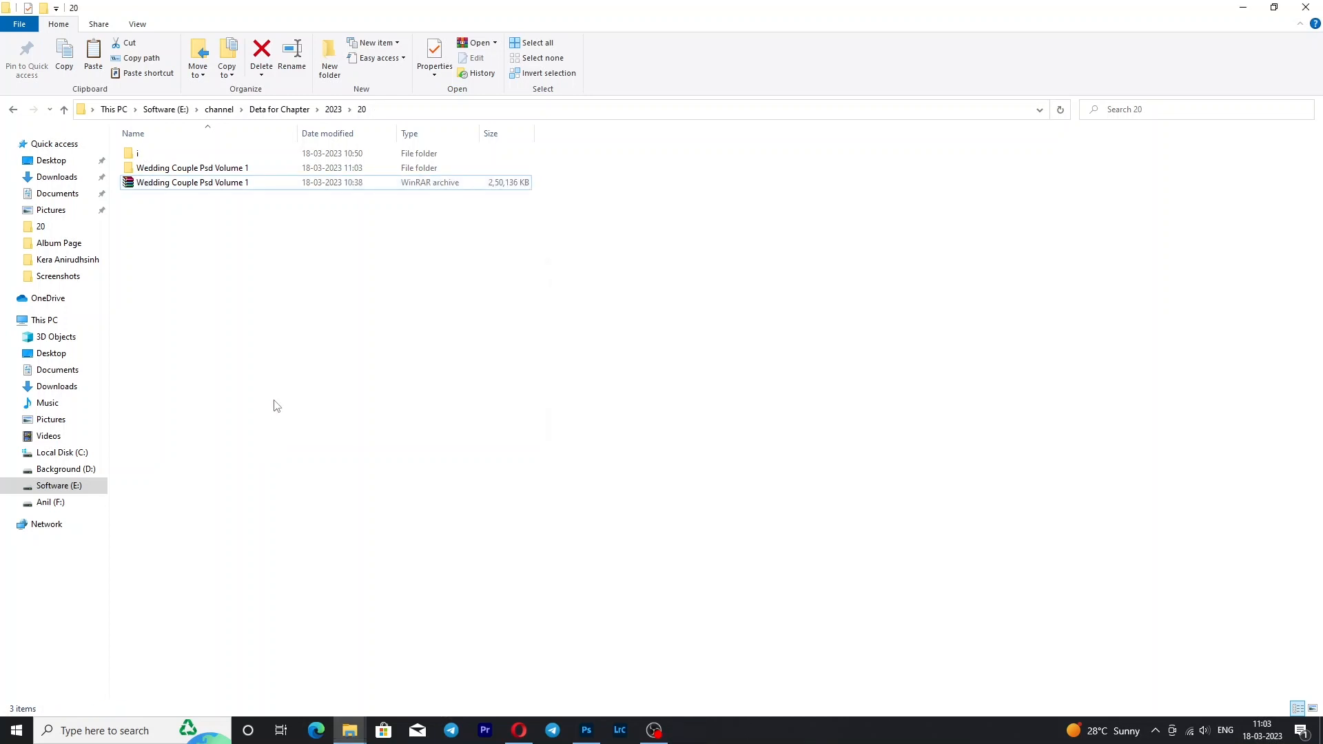
right_click(285, 375)
click(319, 432)
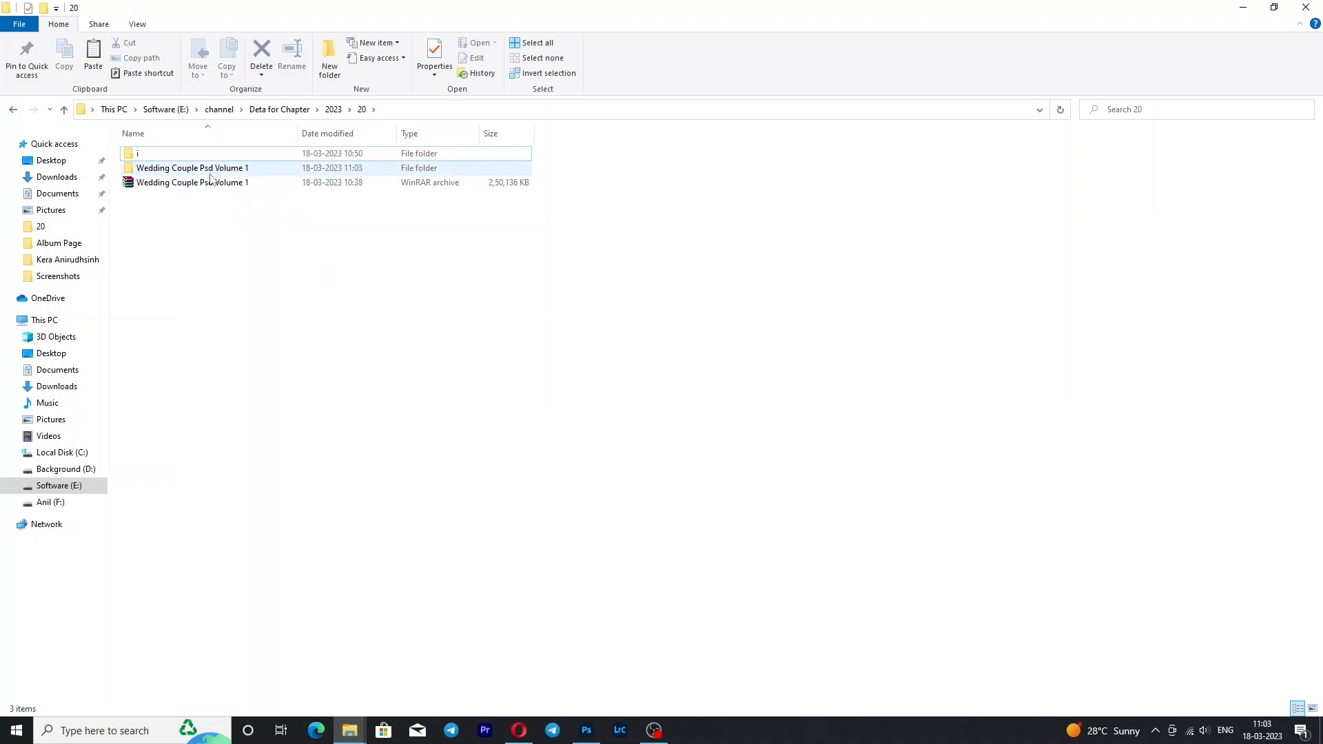
double_click(213, 169)
click(218, 154)
double_click(218, 154)
click(163, 158)
double_click(166, 163)
Display the files in the Album Page folder as extra large icons.
right_click(235, 397)
mouse_move(260, 407)
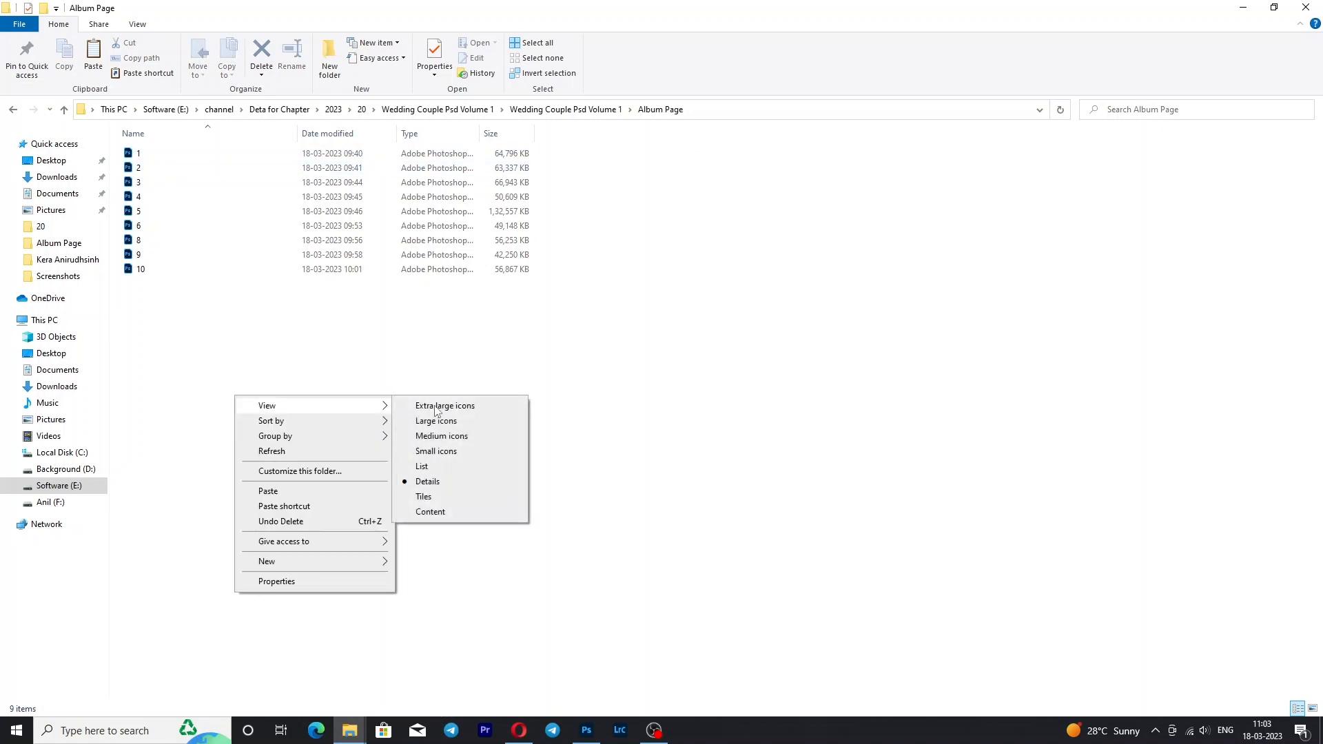
click(436, 409)
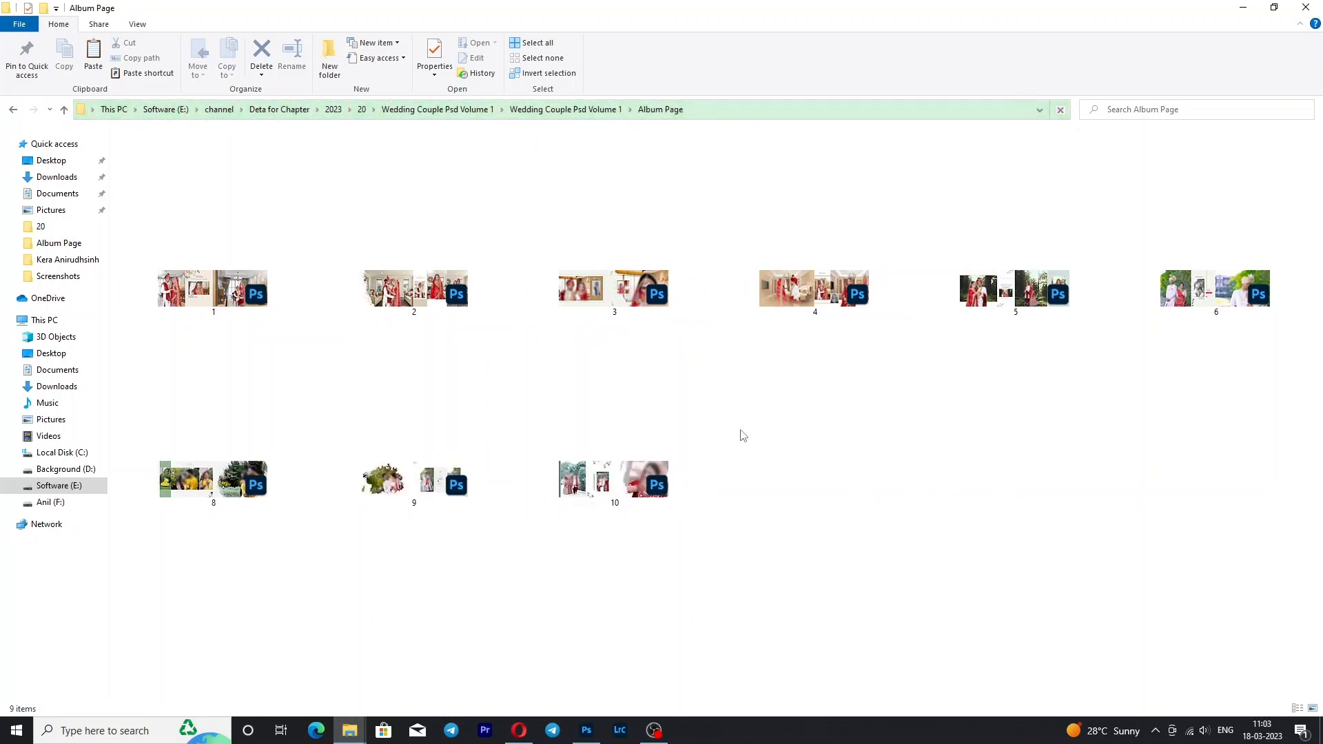
Open album page file 1 with ACDSee to preview it.
click(233, 295)
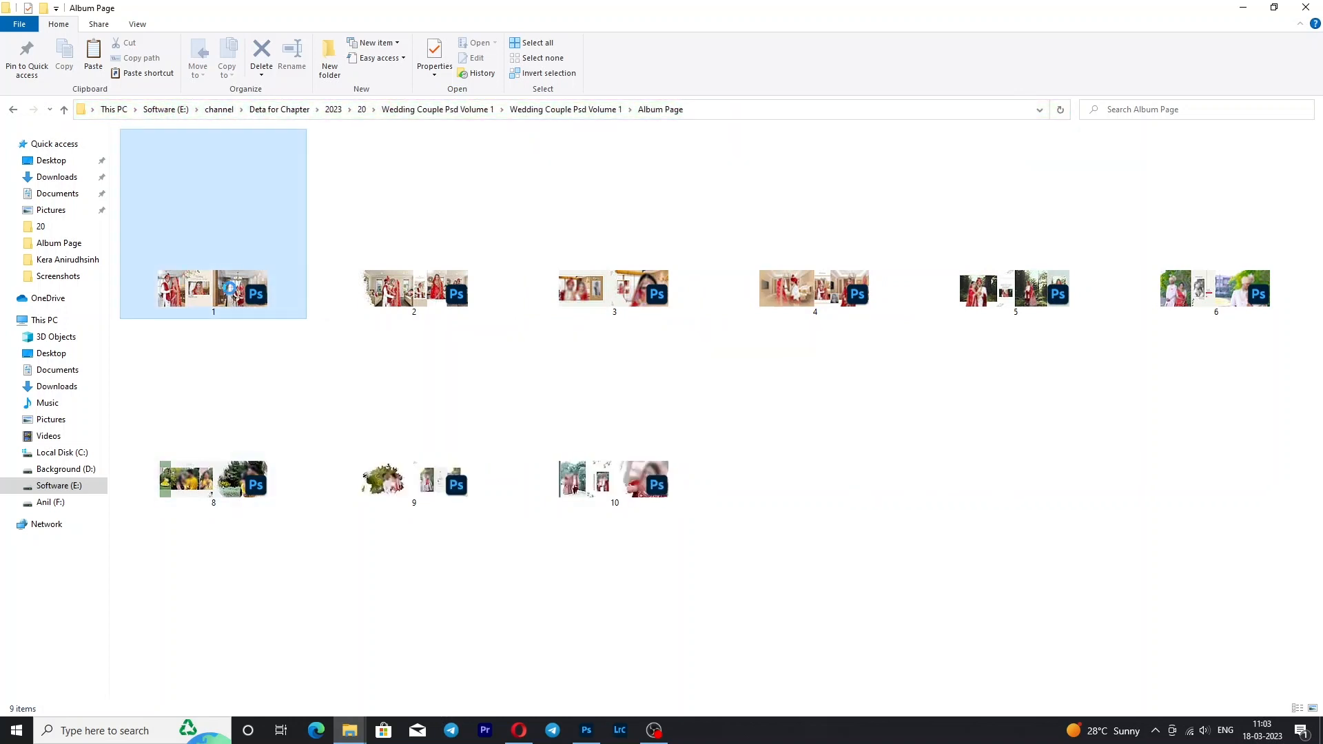
right_click(229, 287)
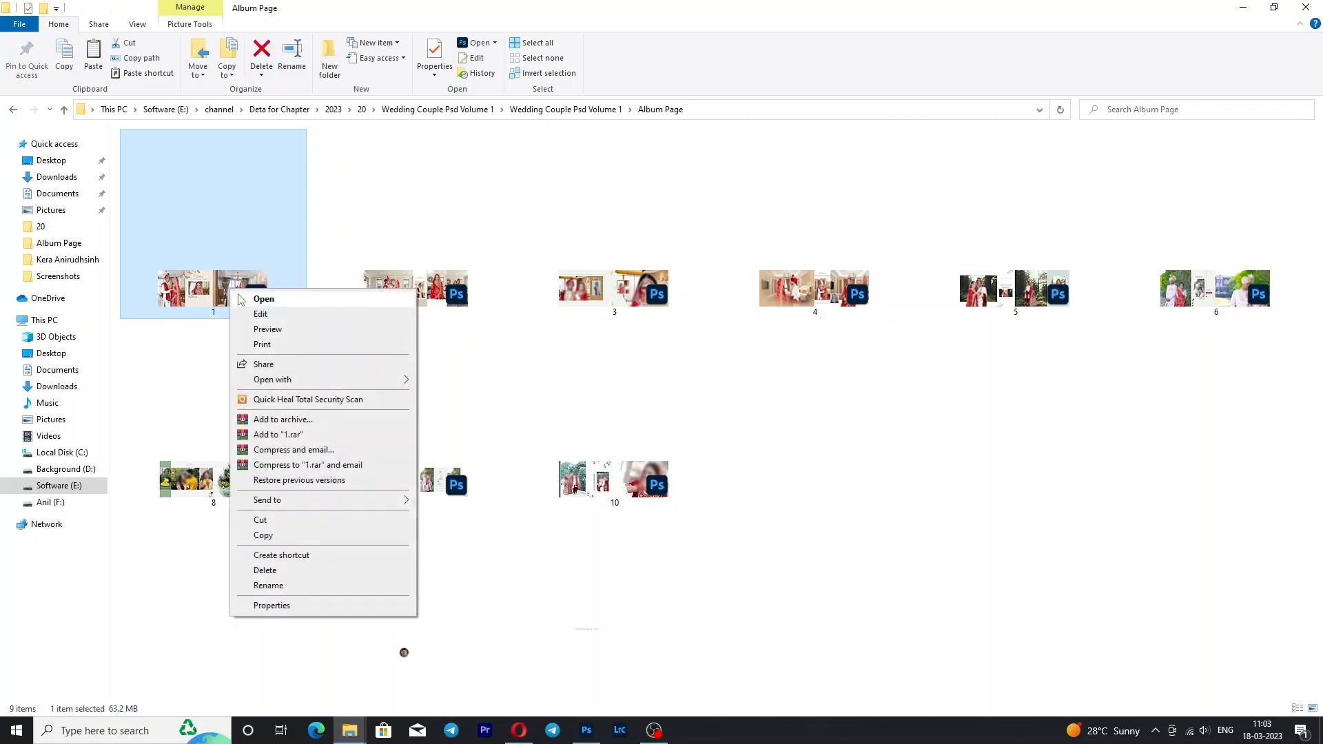
mouse_move(262, 378)
click(429, 383)
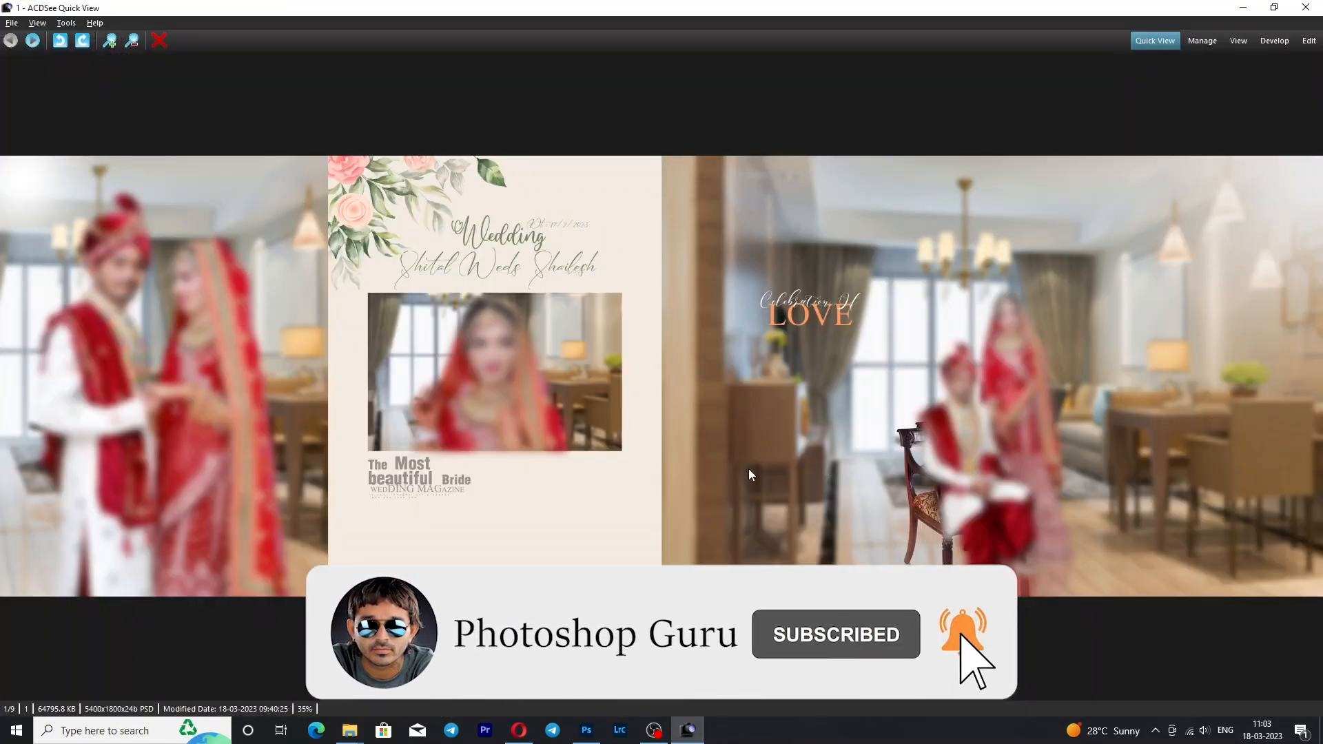
Browse forward through the album pages in ACDSee to examine each wedding spread design.
key(Right)
key(Right)
key(Right)
key(Right)
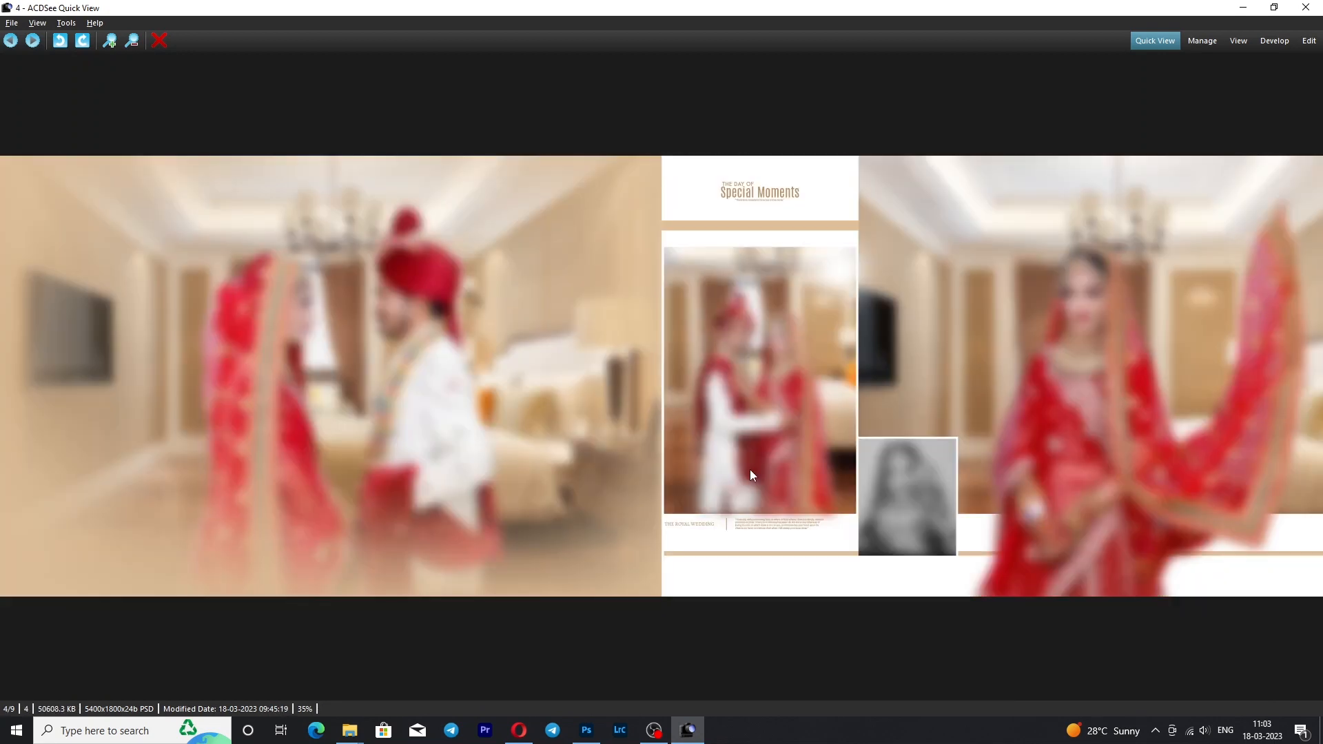
key(Right)
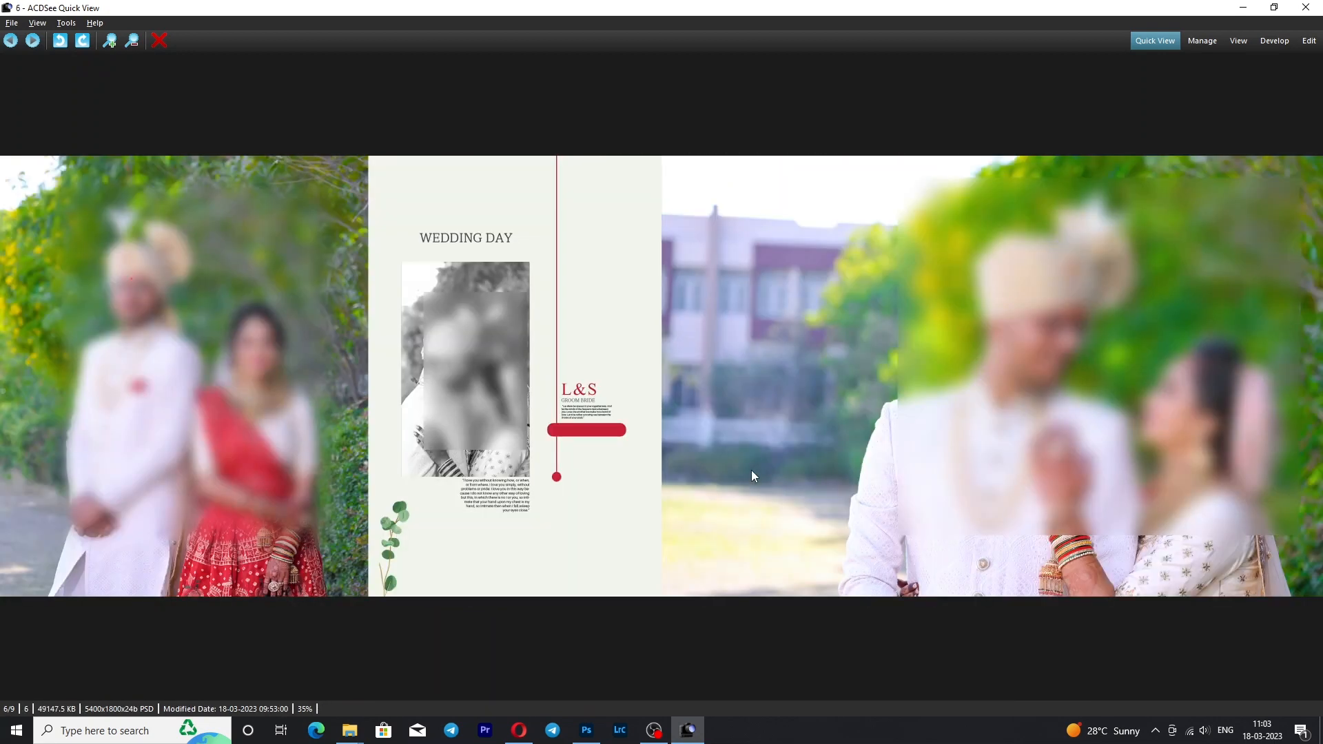
key(Right)
key(Right)
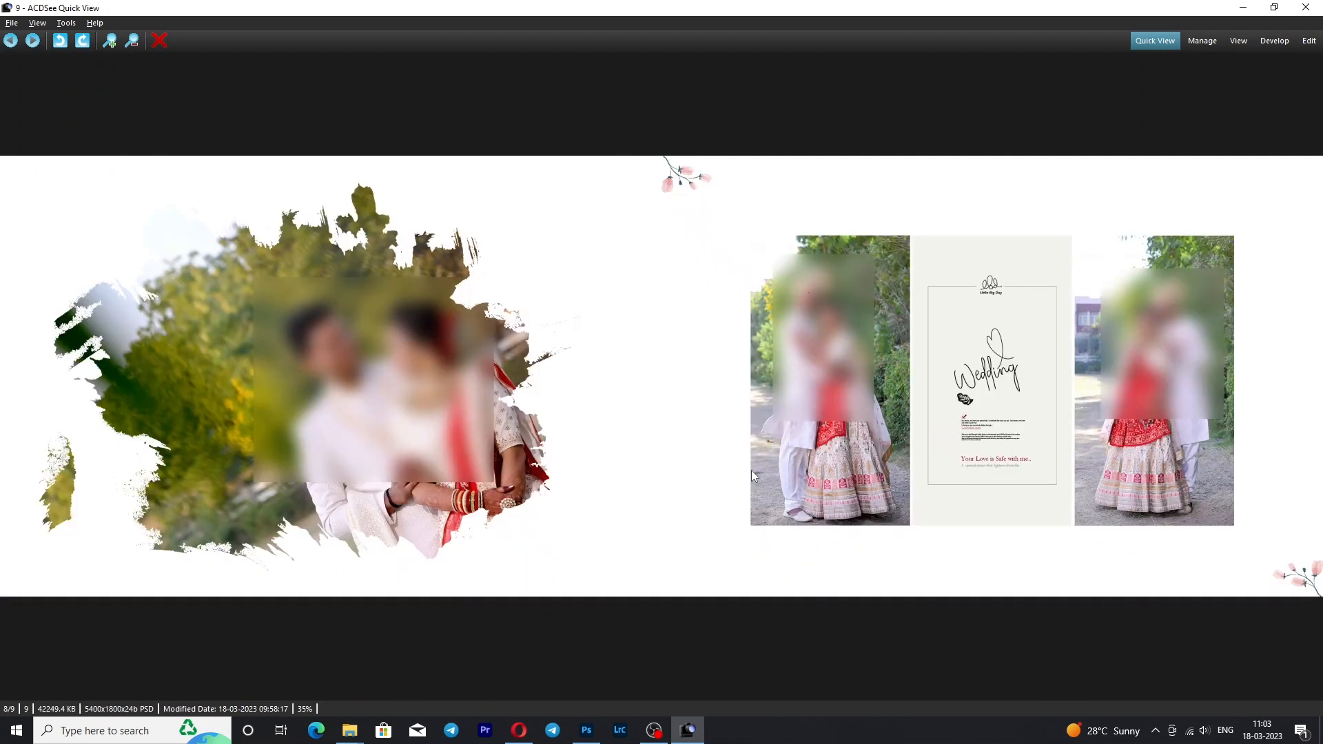
key(Right)
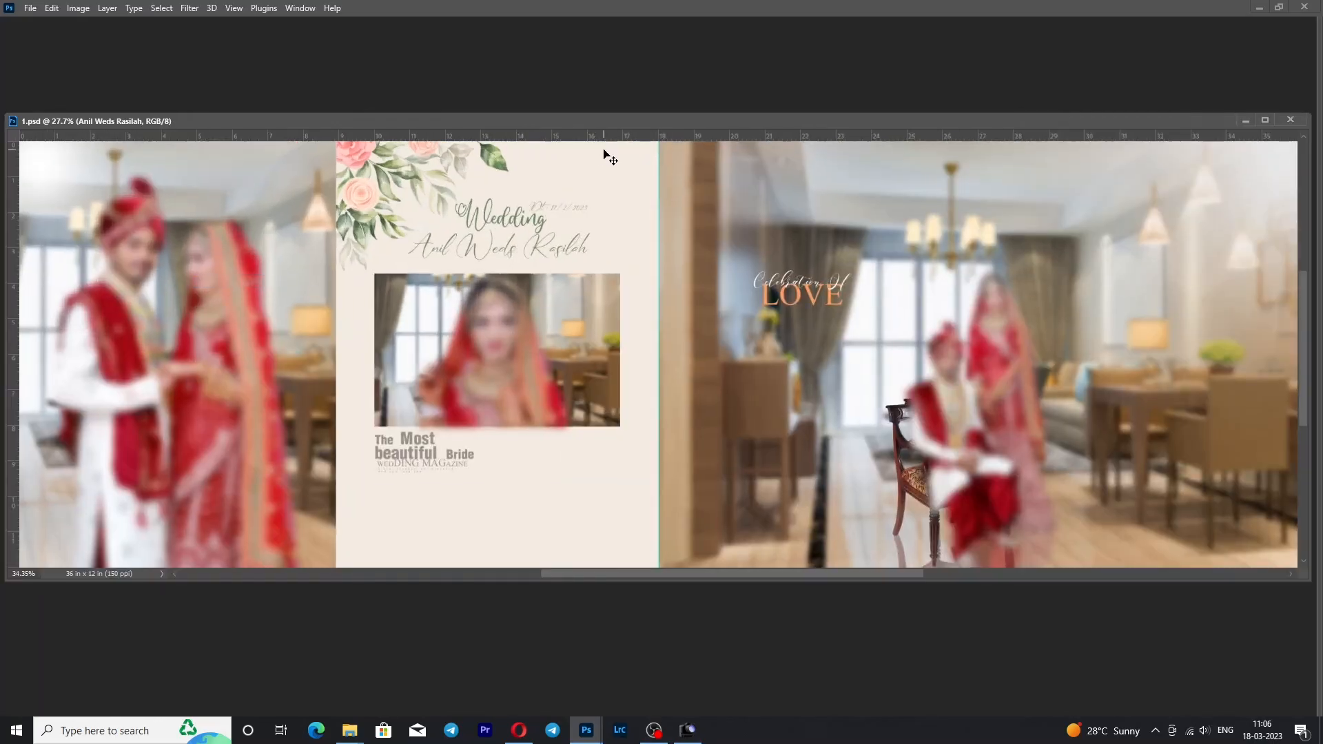
Display the layers of 1.psd and toggle the standing couple's Layer 4 off and on to inspect it.
key(F7)
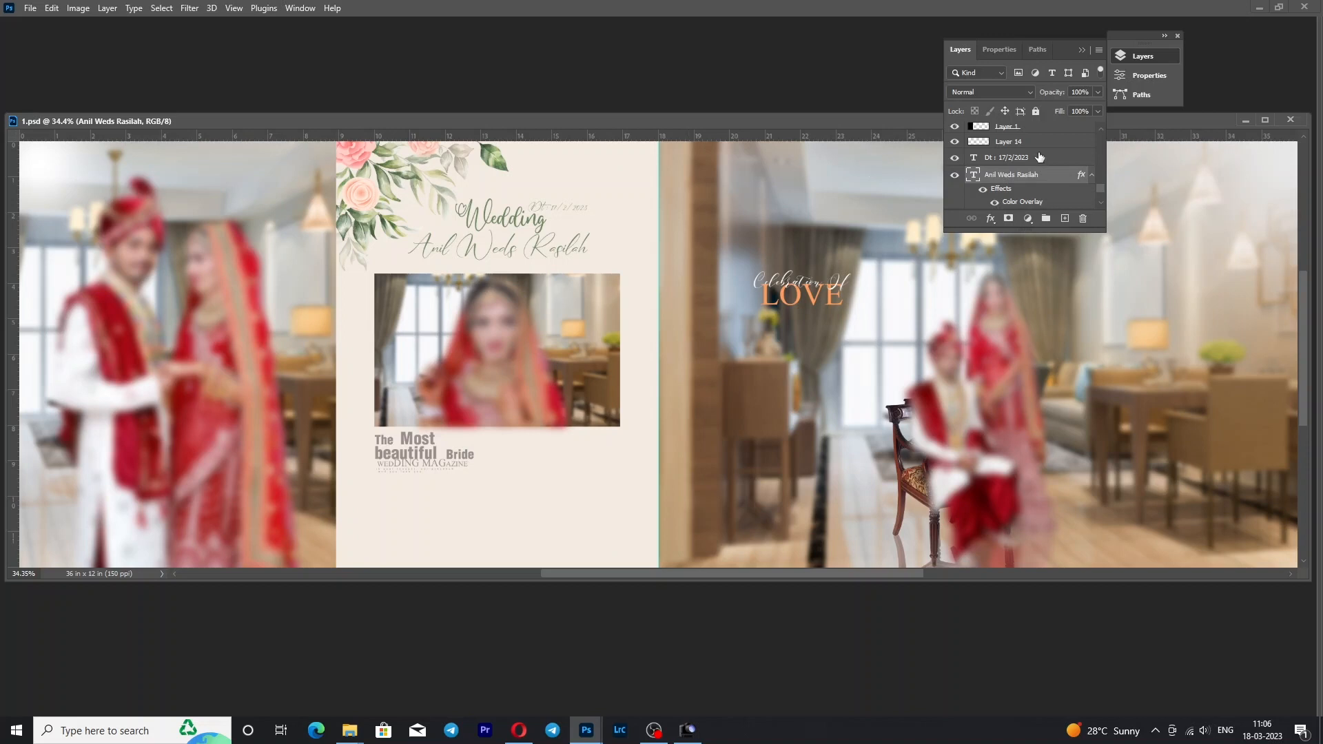
click(229, 336)
click(958, 136)
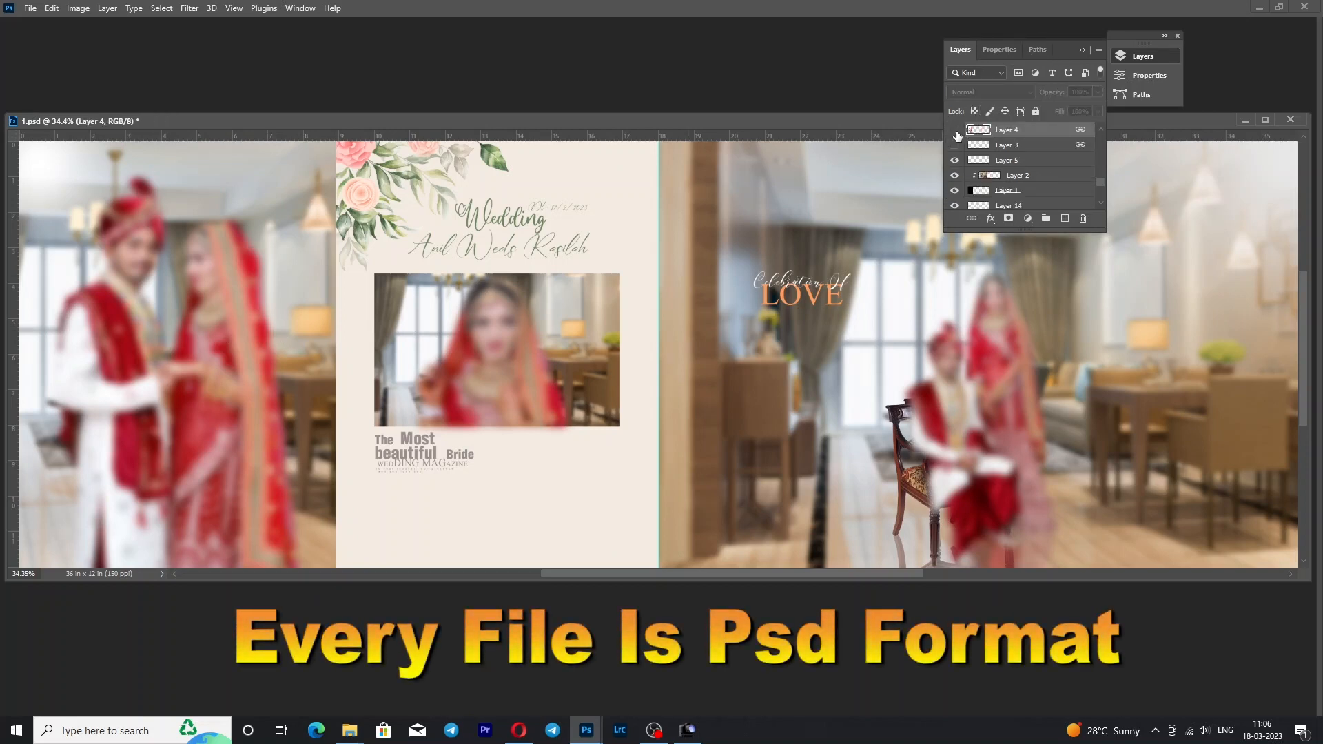
click(956, 131)
click(956, 129)
click(955, 129)
Toggle Layer 8, the couple posed at the chair in 1.psd, off and on to inspect it.
scroll(1020, 173, down, 5)
click(1008, 202)
click(955, 202)
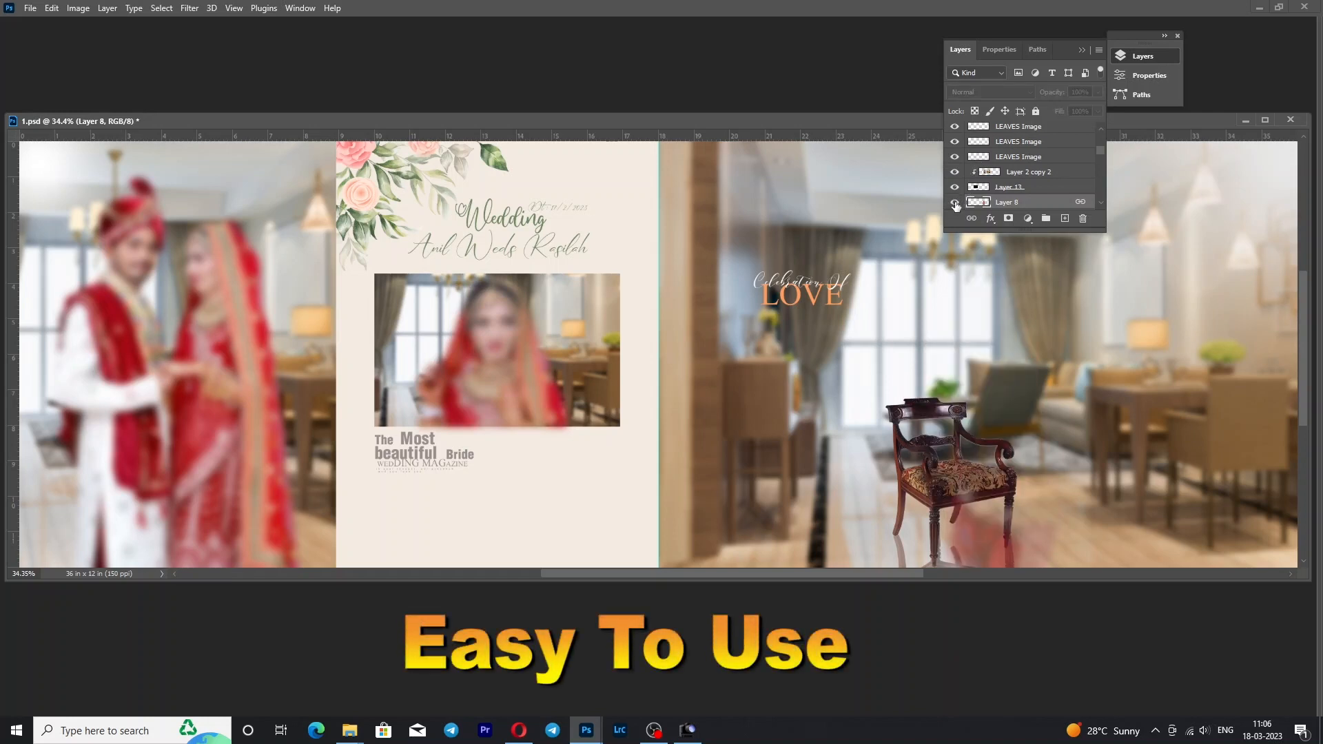
click(955, 202)
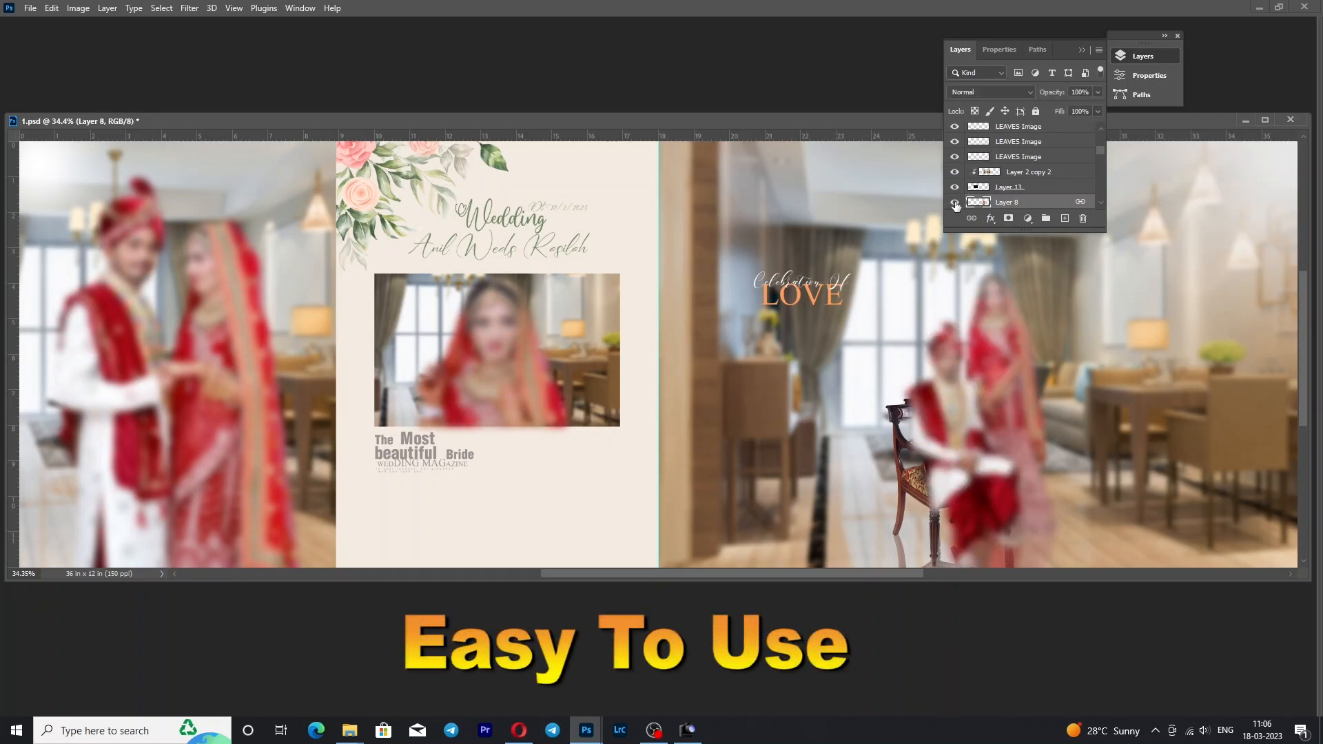
right_click(577, 350)
click(438, 192)
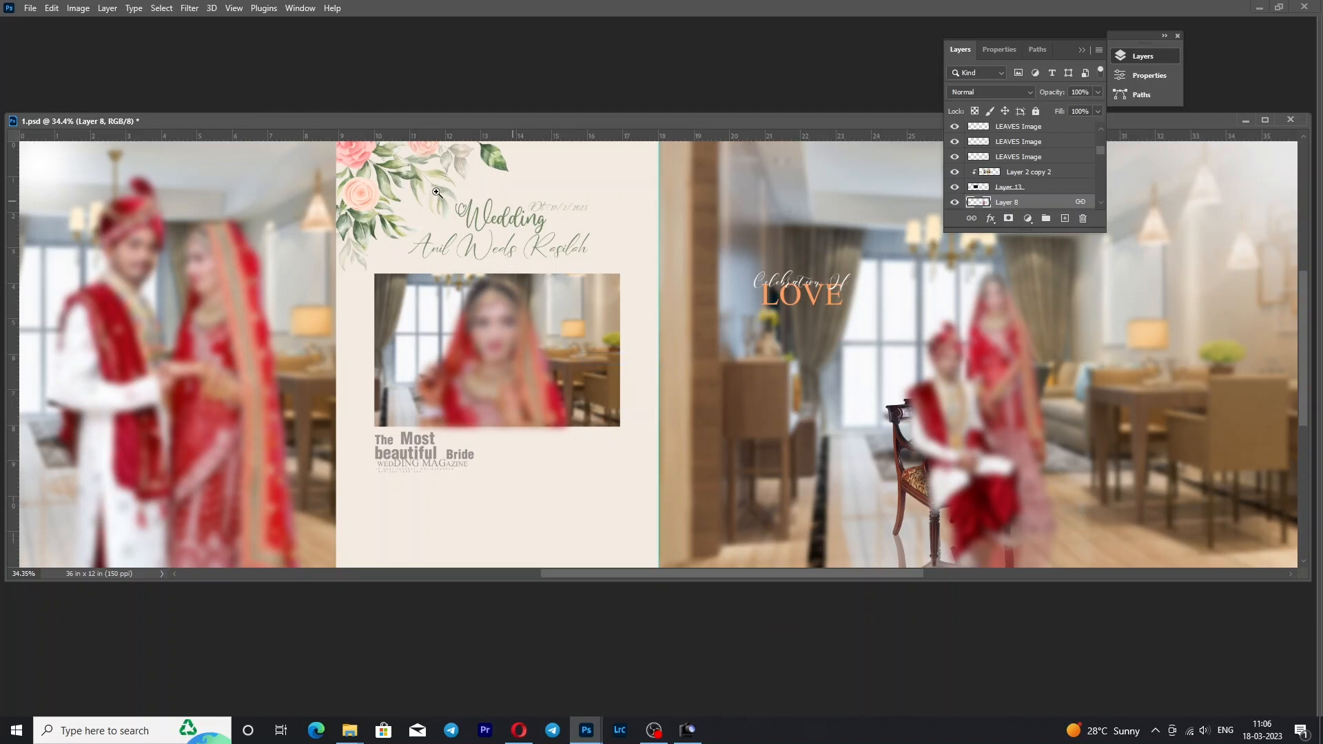
Toggle the Wedding heading layer and the couple's names text layer off and on to inspect them.
ctrl+click(496, 217)
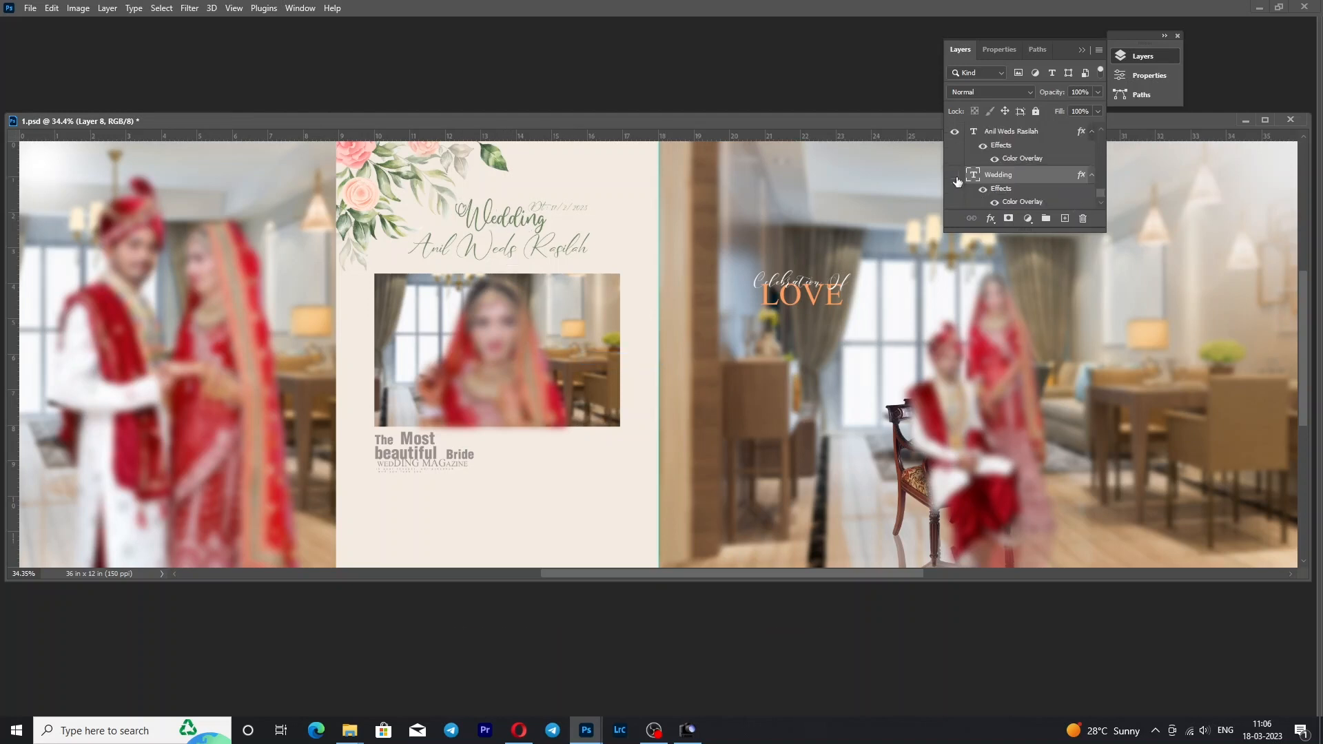
click(957, 180)
click(956, 176)
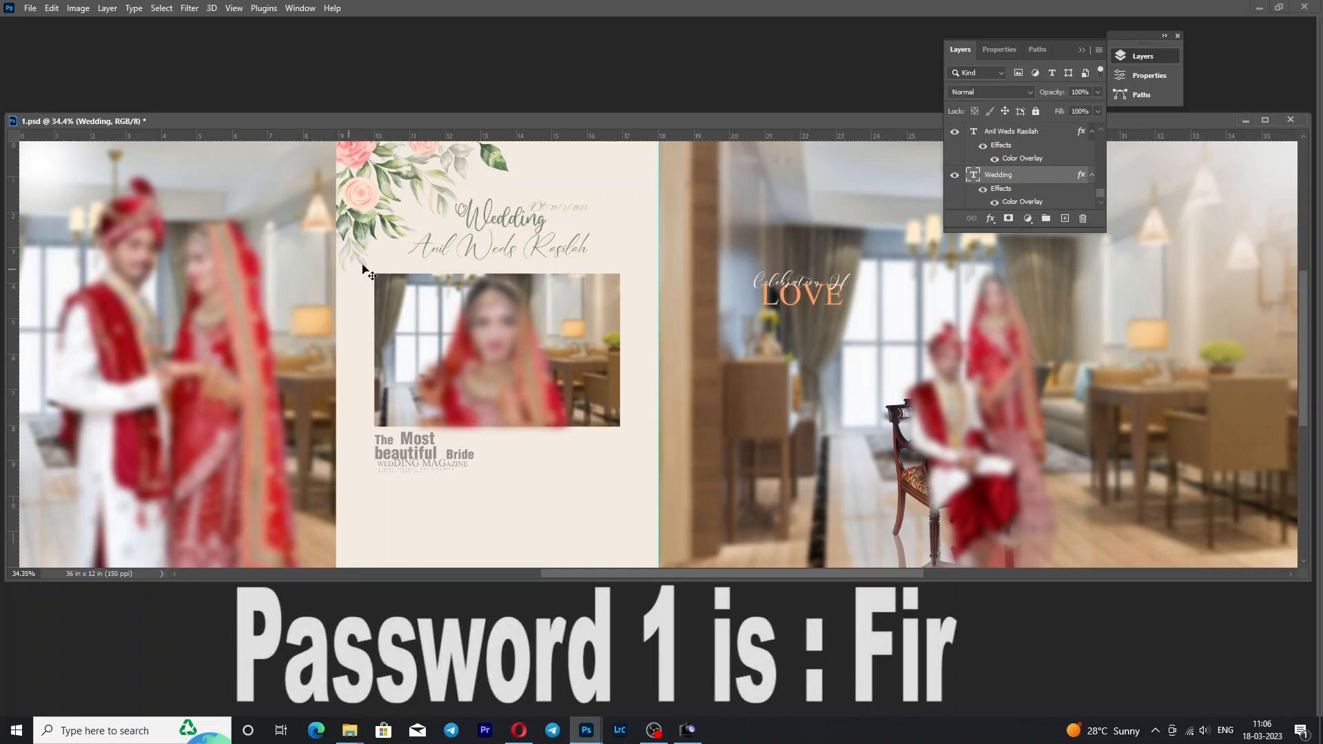
ctrl+click(428, 244)
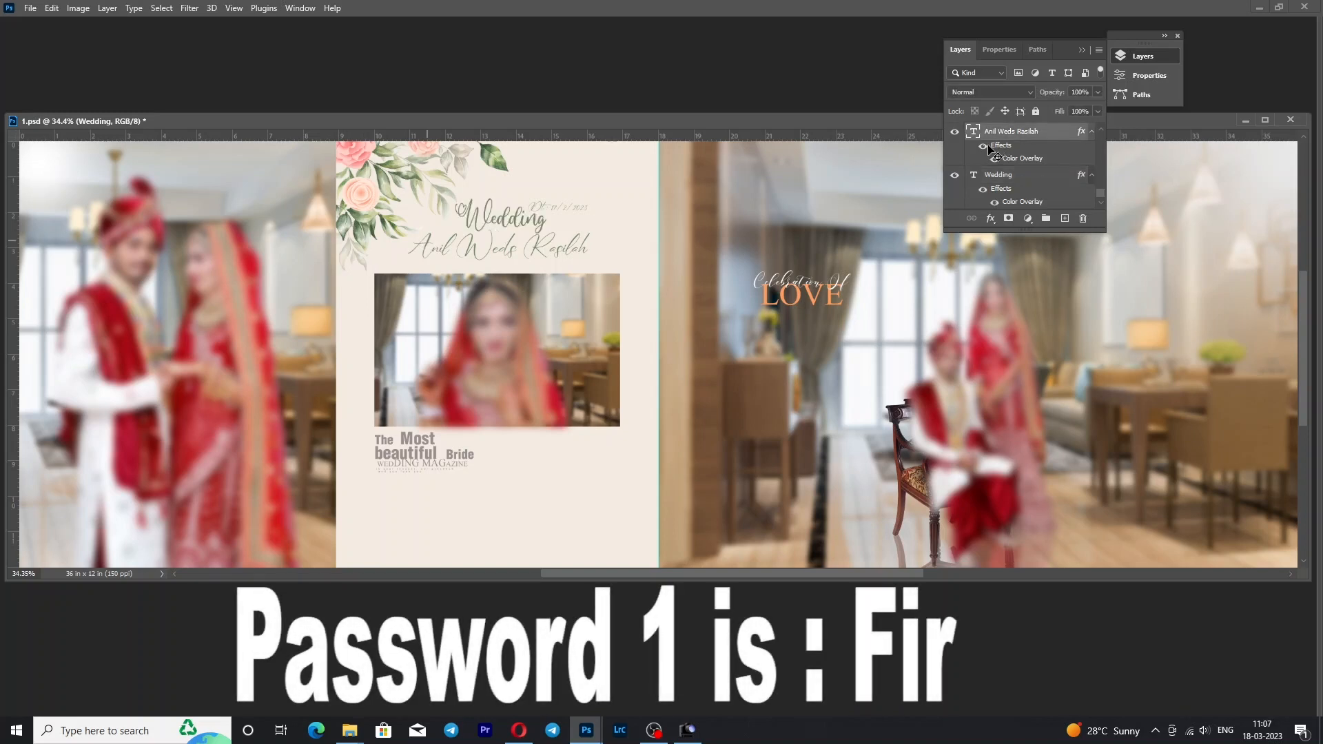
click(955, 131)
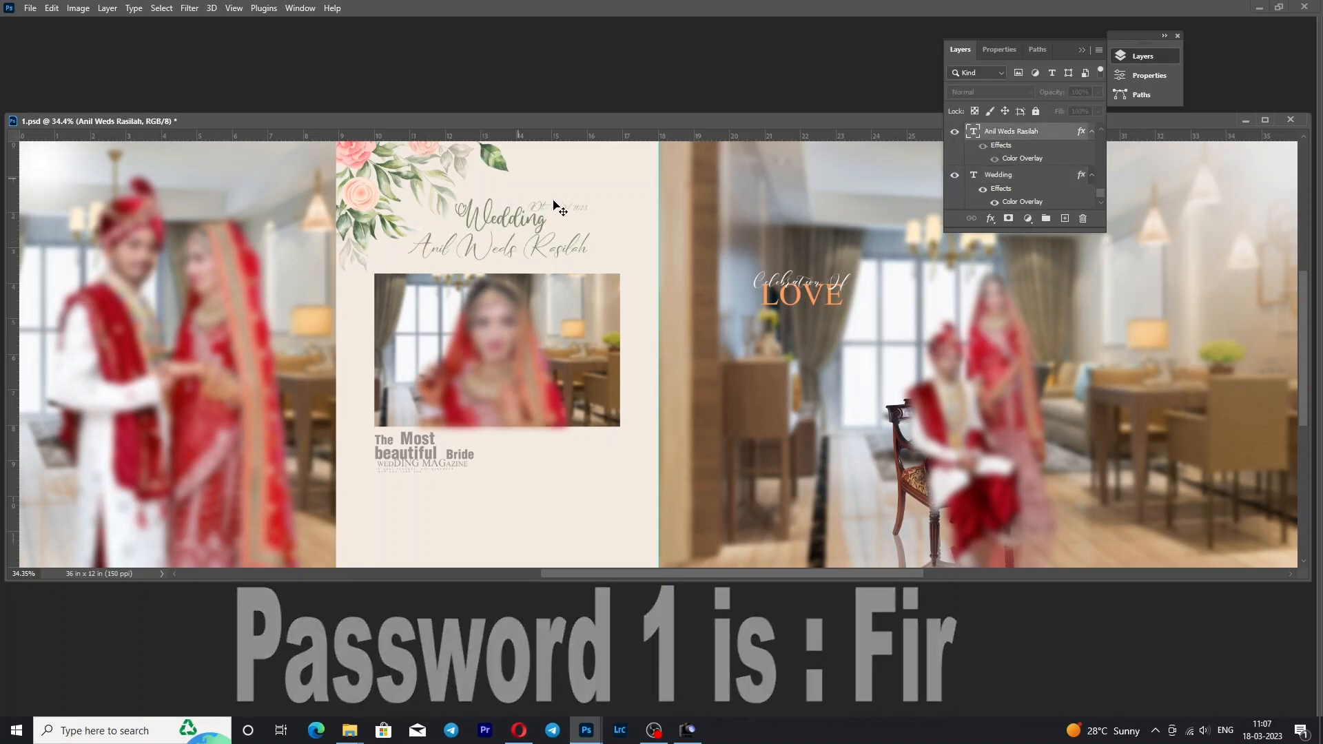
Toggle the "The Most beautiful Bride" text layer off and on to inspect it.
ctrl+click(427, 448)
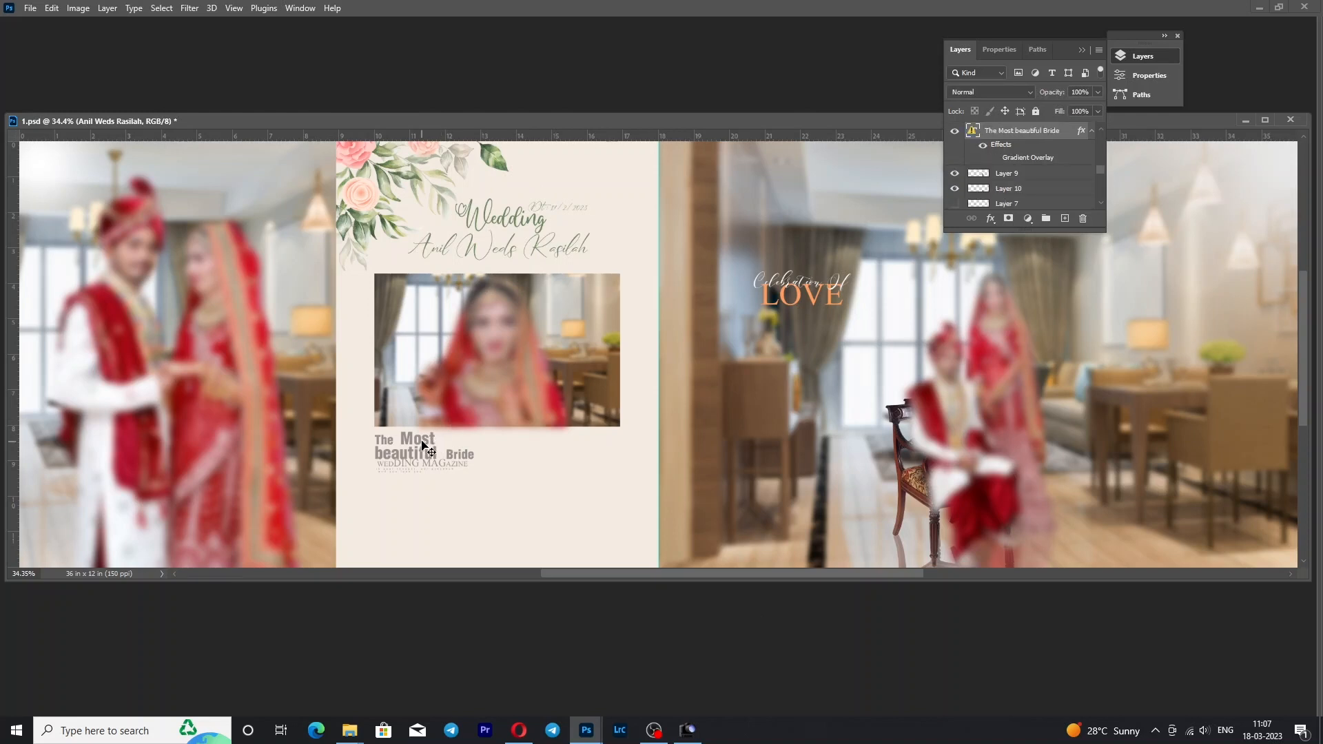
click(956, 132)
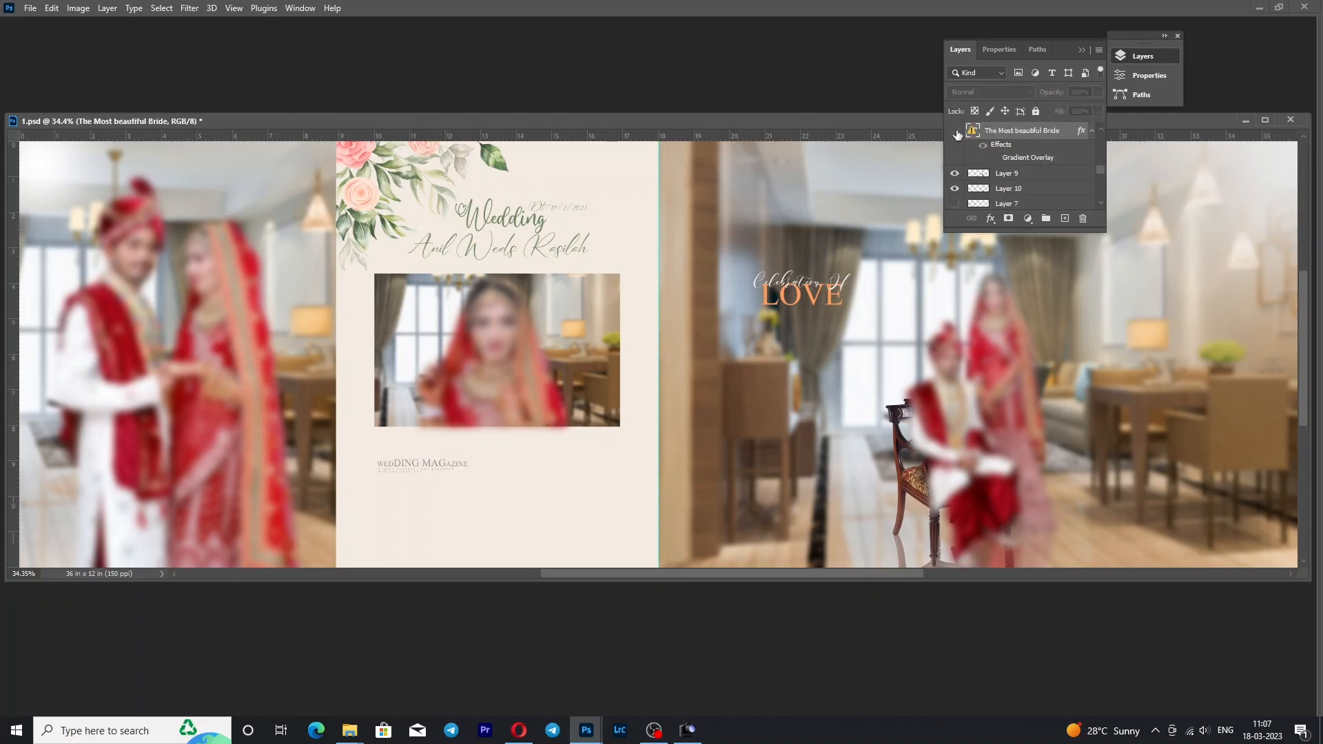
click(955, 132)
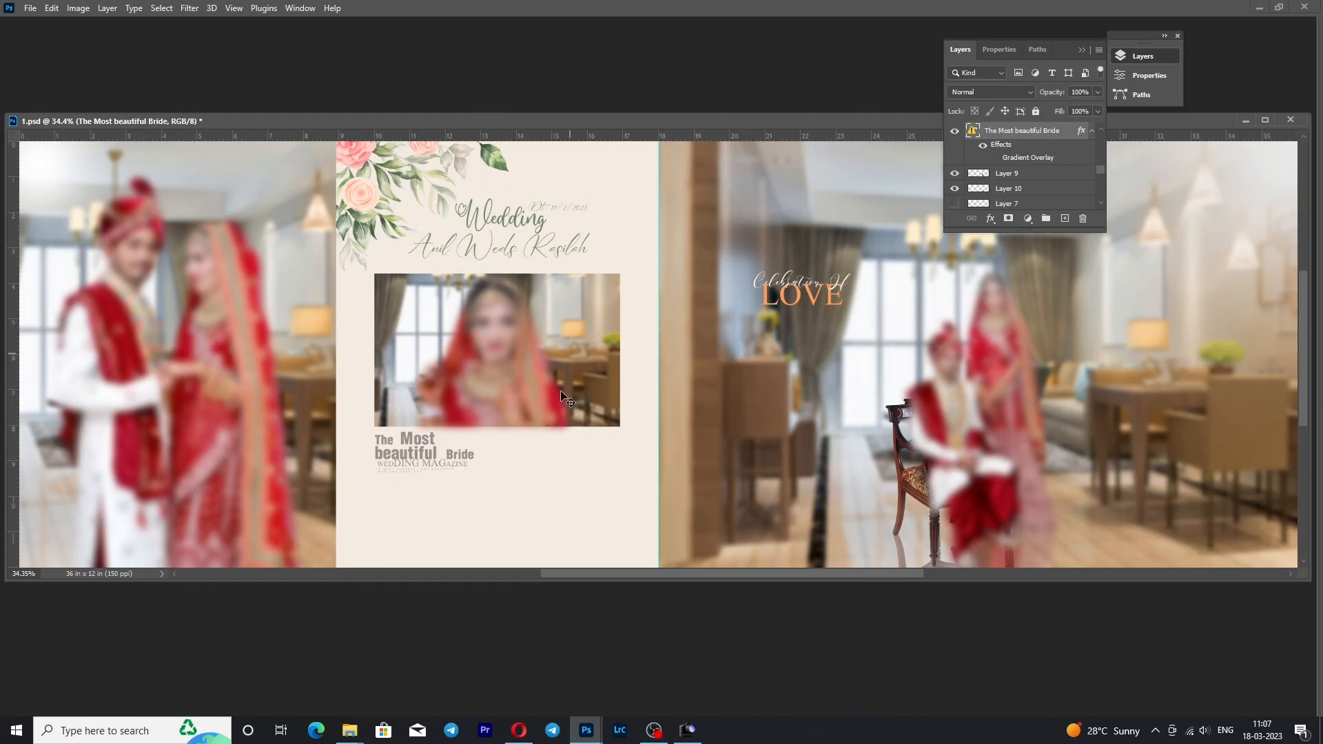
Switch to the open document 2.psd and fit it on screen.
mouse_move(592, 734)
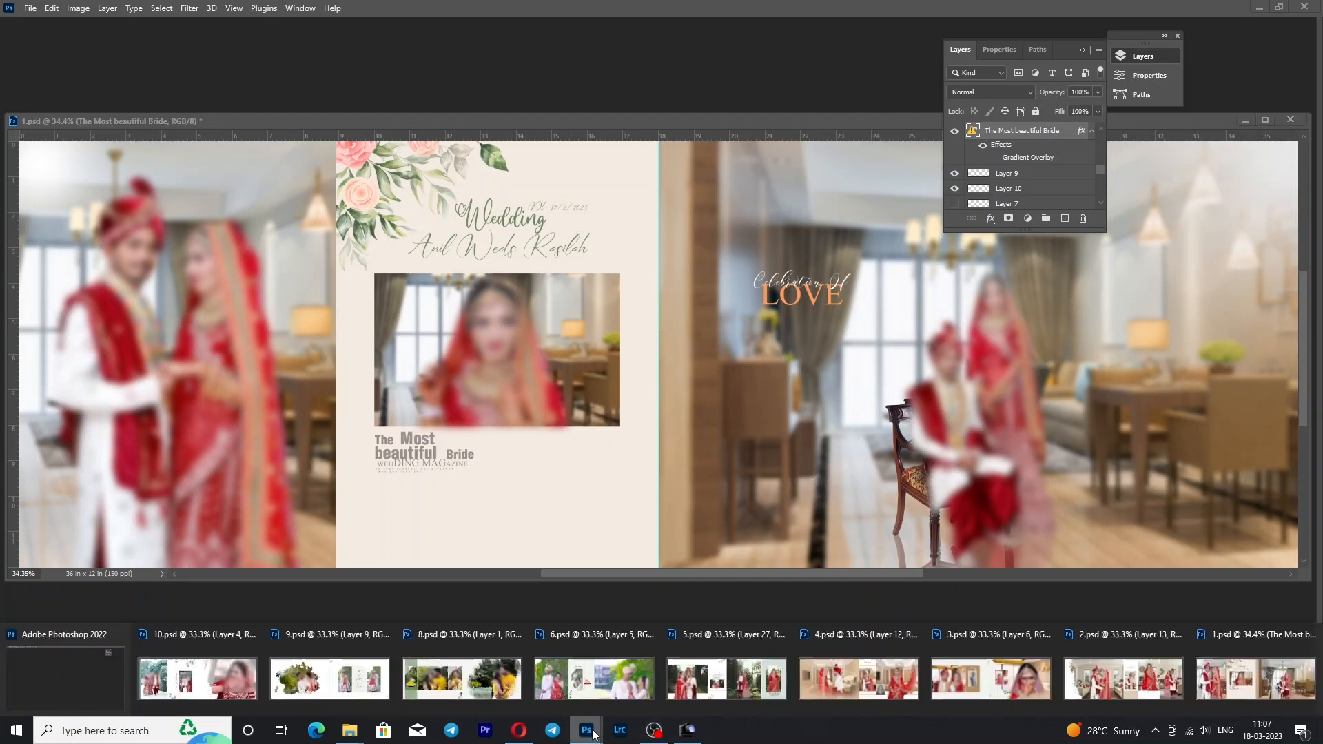
click(1104, 656)
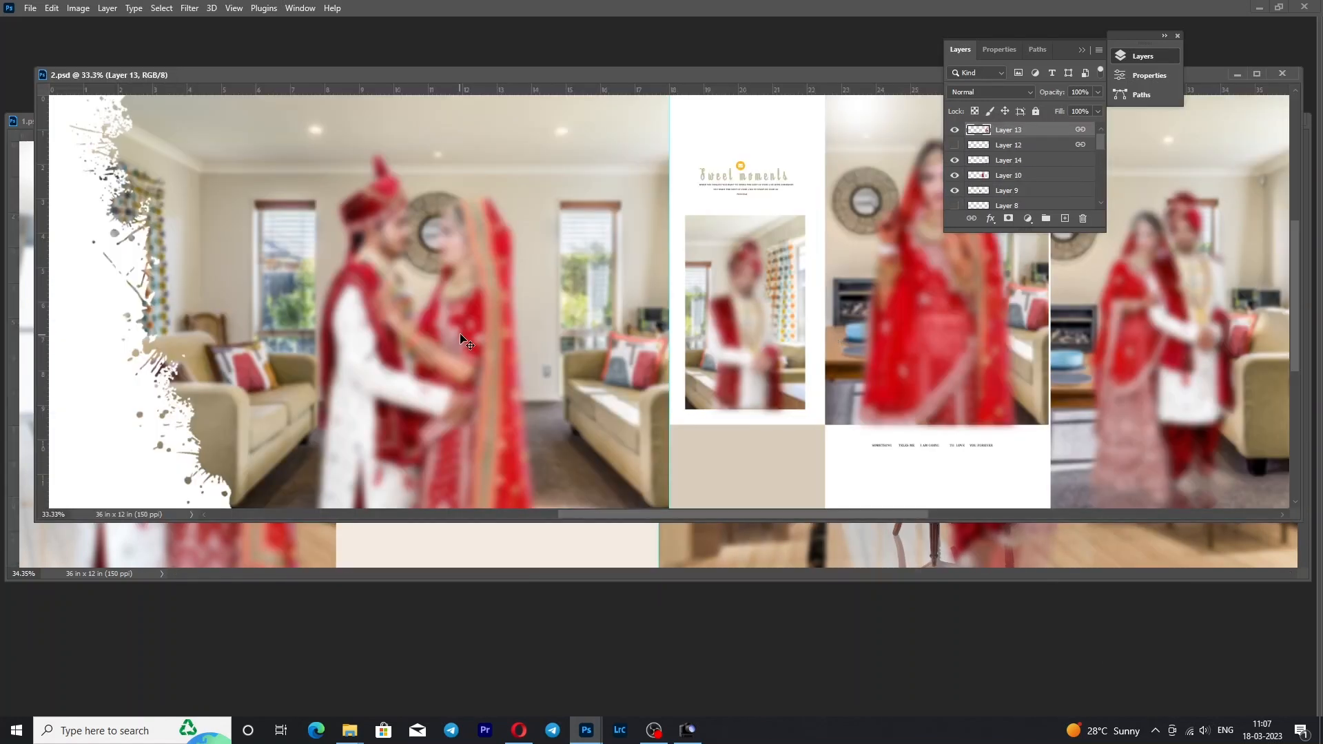
right_click(470, 334)
click(474, 335)
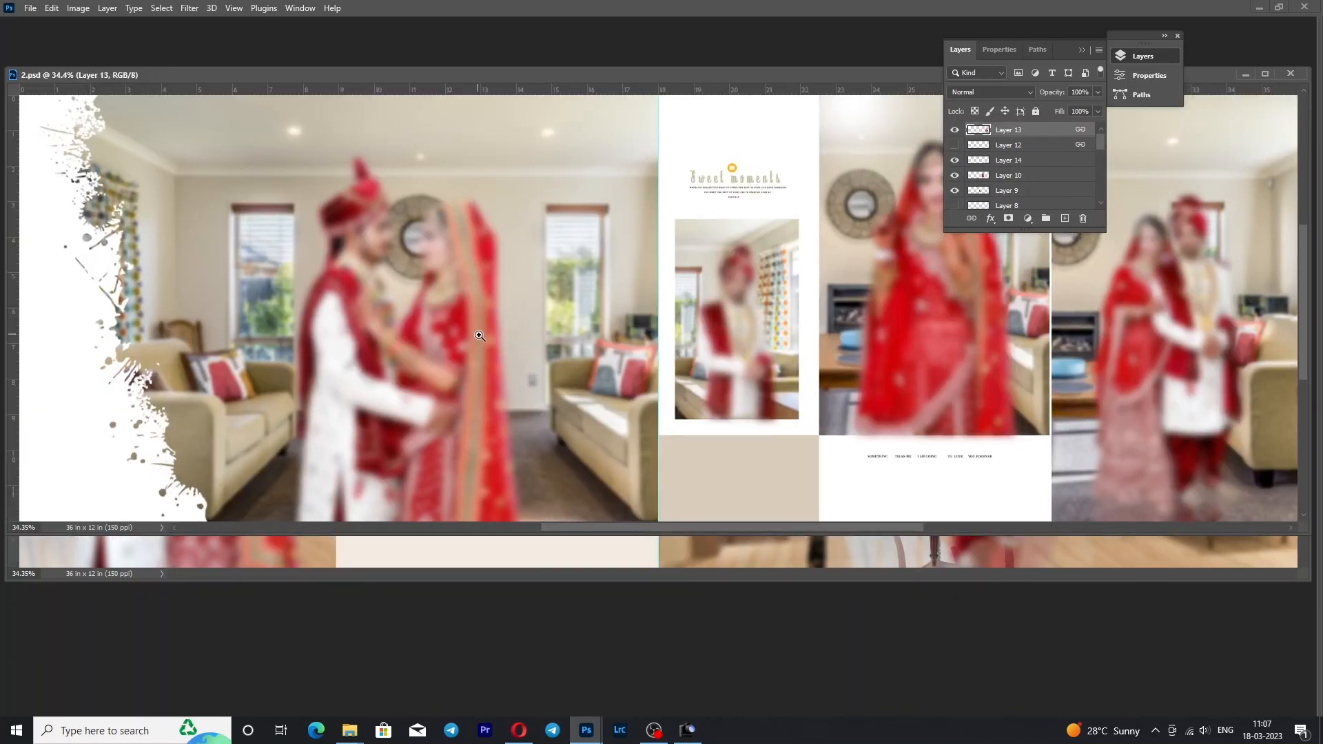
In 2.psd, toggle Layer 7 and the framed groom's Layer 9 off and on to inspect them.
scroll(1006, 179, down, 1)
click(972, 204)
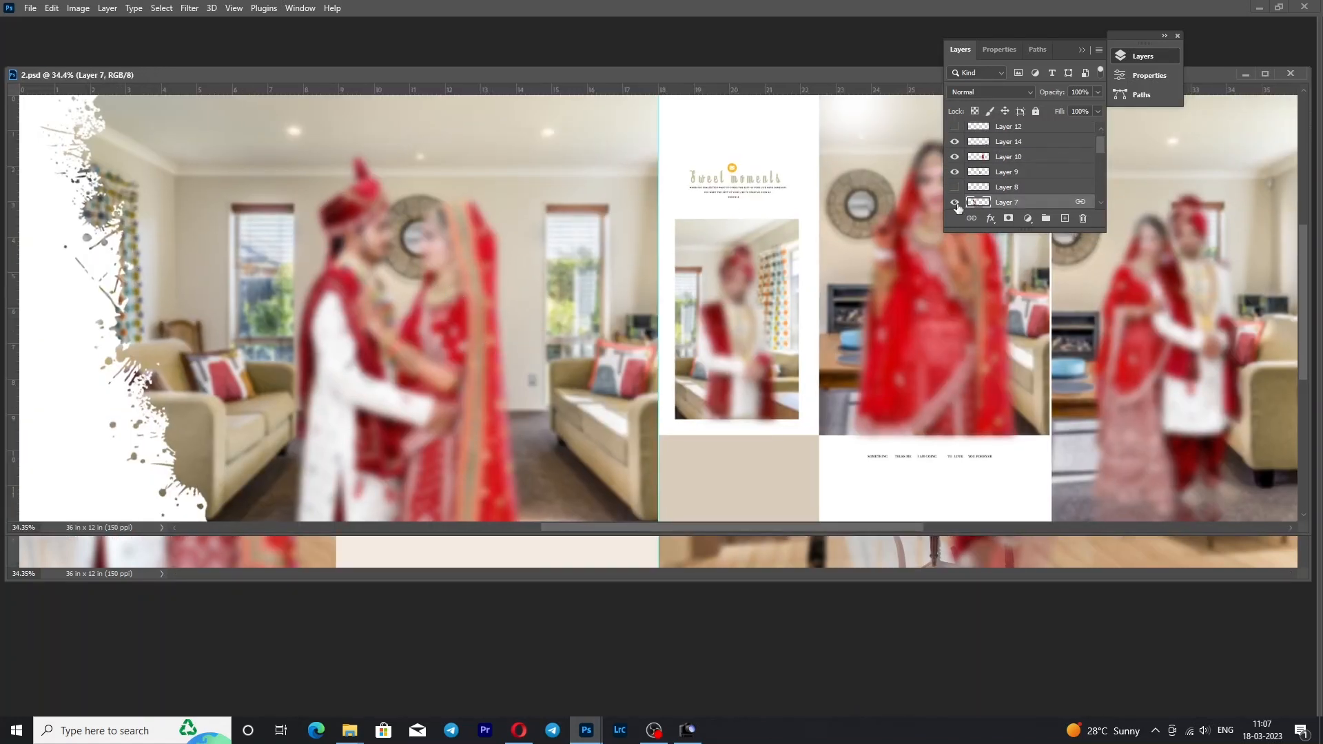
click(956, 203)
click(955, 203)
click(727, 400)
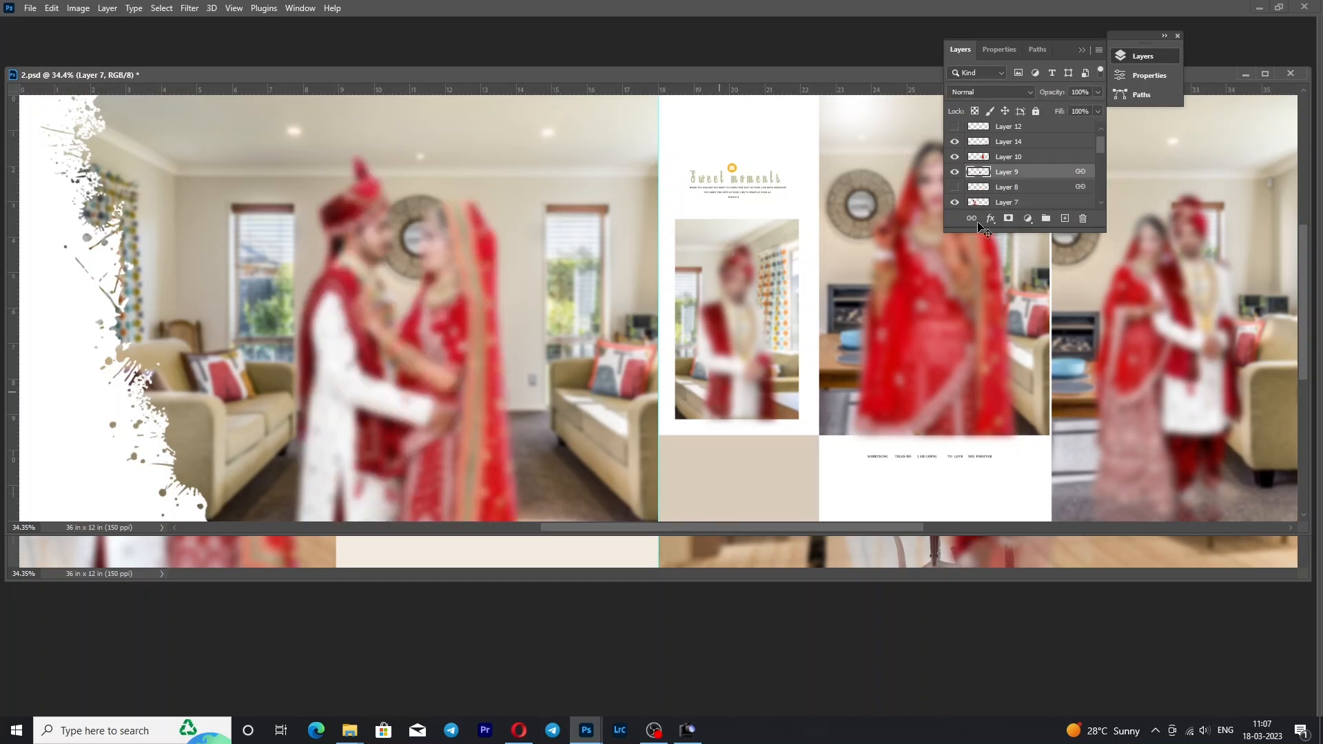
click(955, 171)
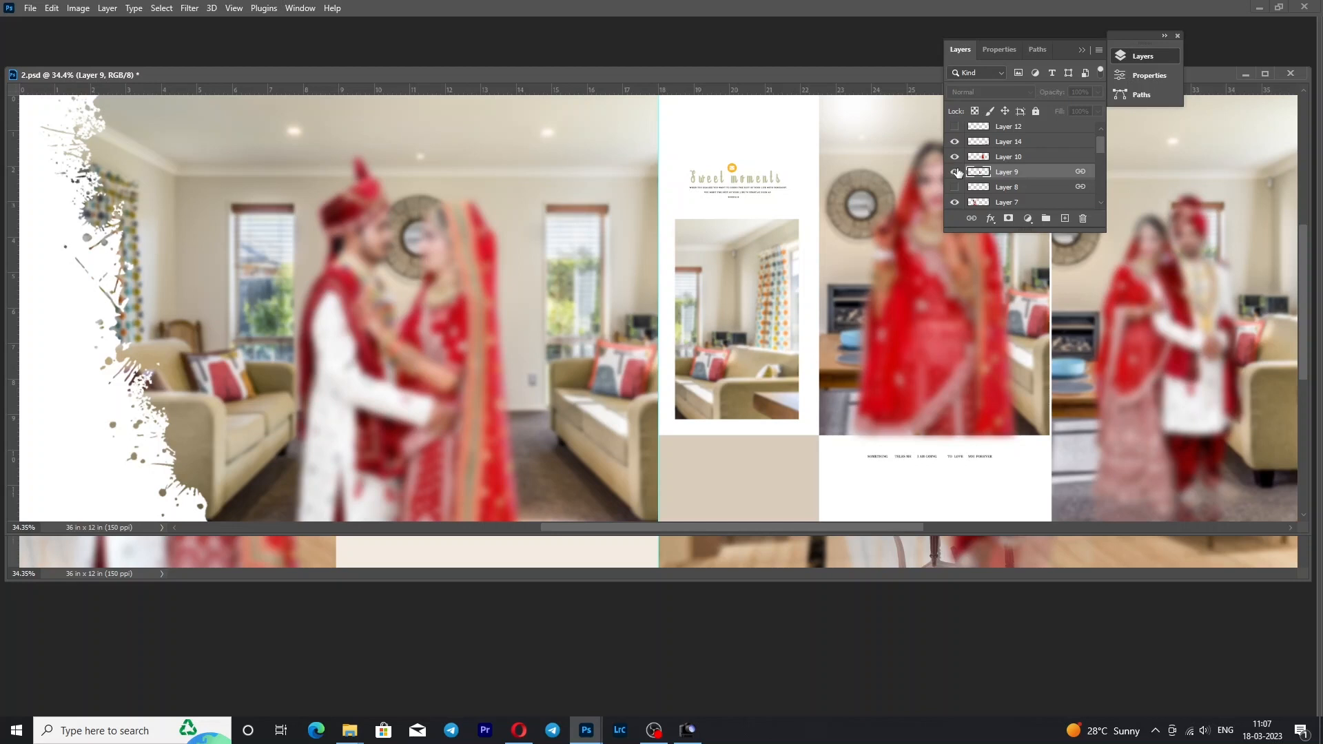
click(955, 172)
Toggle the bride's Layer 10 and the standing couple's Layer 13 in 2.psd to inspect them.
click(934, 301)
click(955, 157)
click(956, 157)
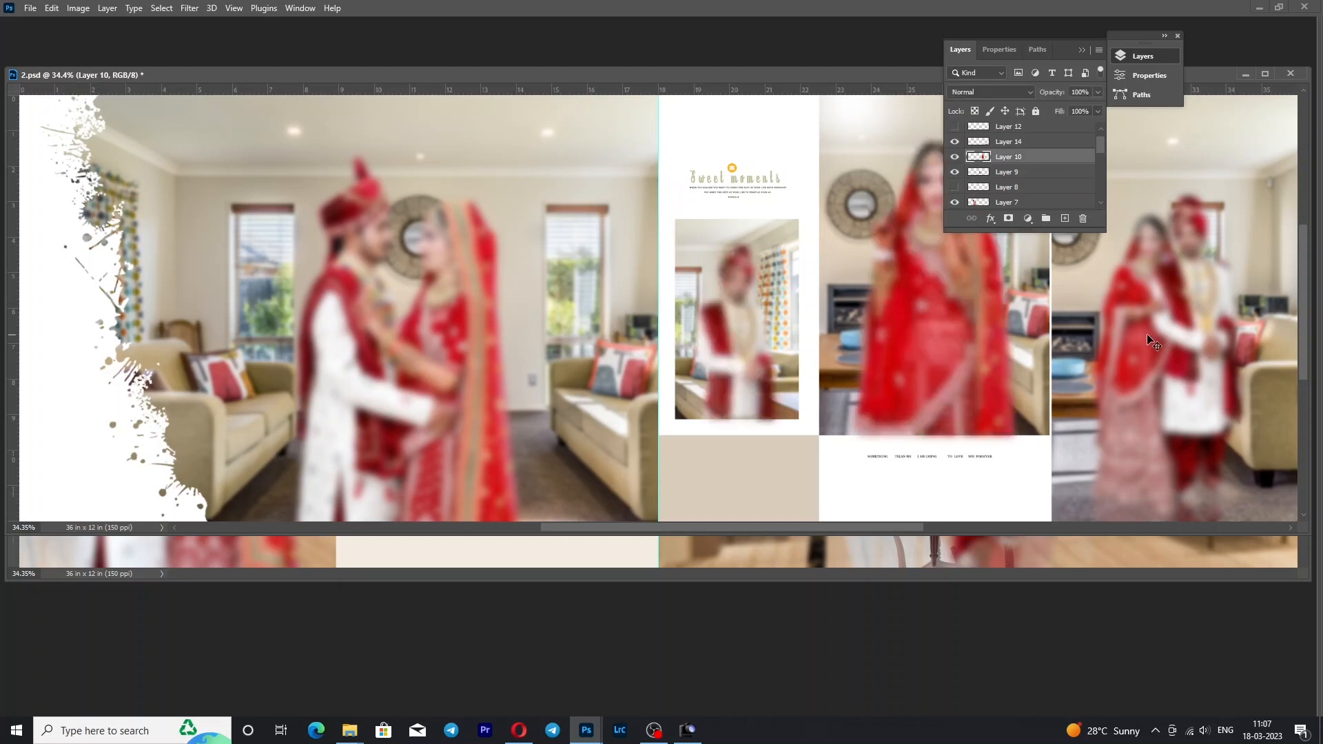
click(956, 131)
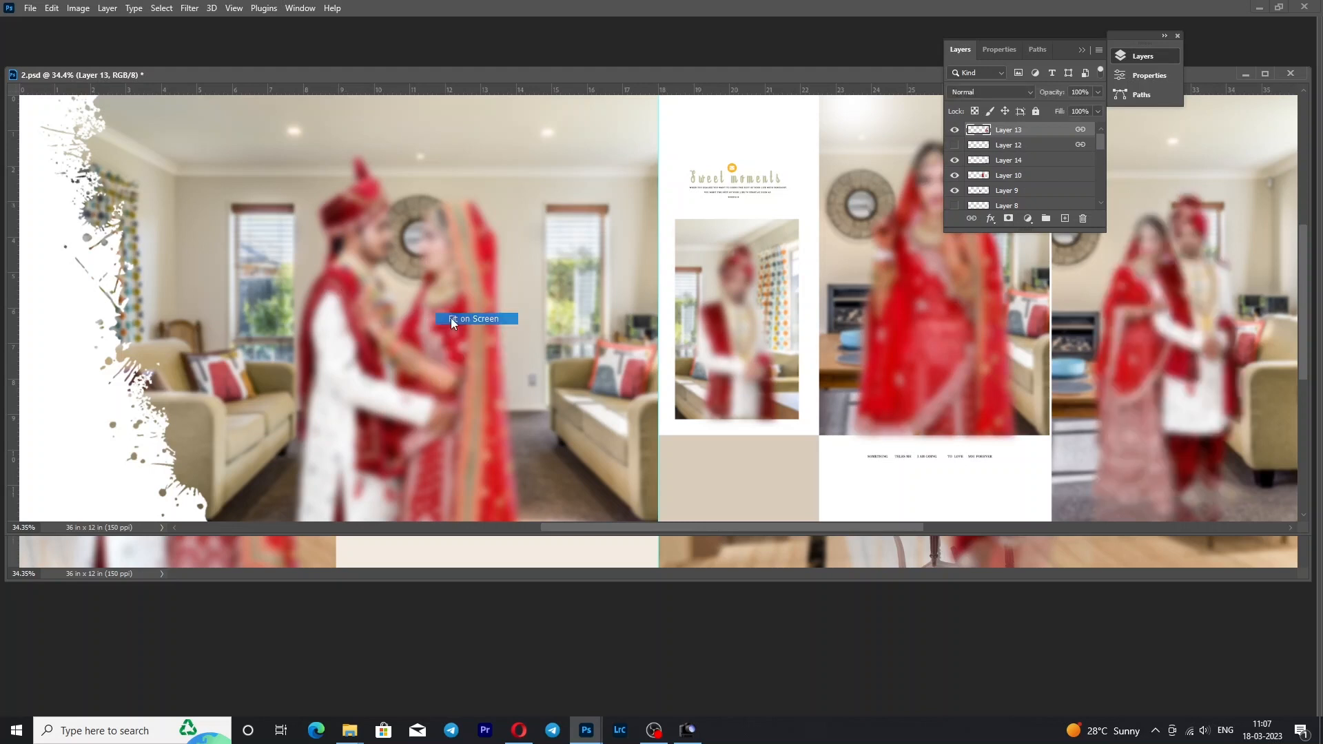
Move the 2.psd window lower and toggle its "Sweet moments" text layer off and on to inspect it.
drag(903, 71, 889, 149)
click(730, 259)
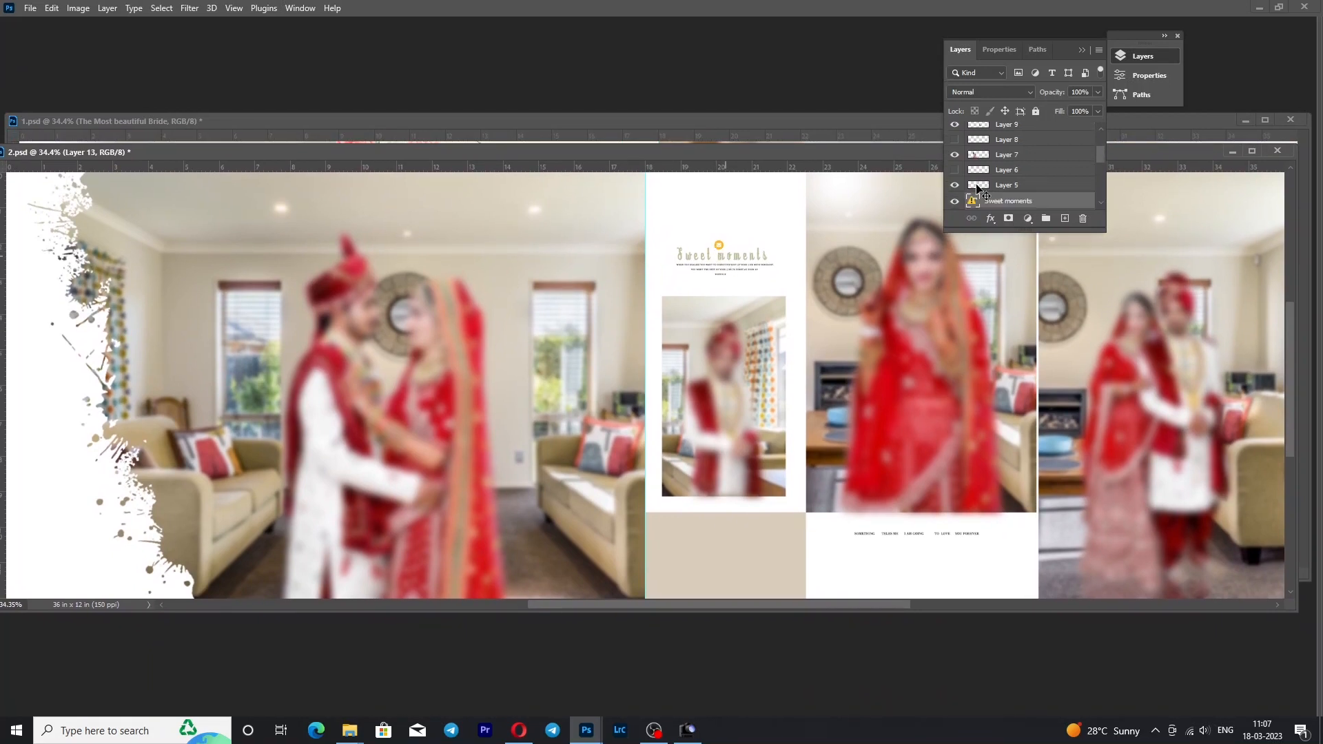
click(956, 203)
click(955, 203)
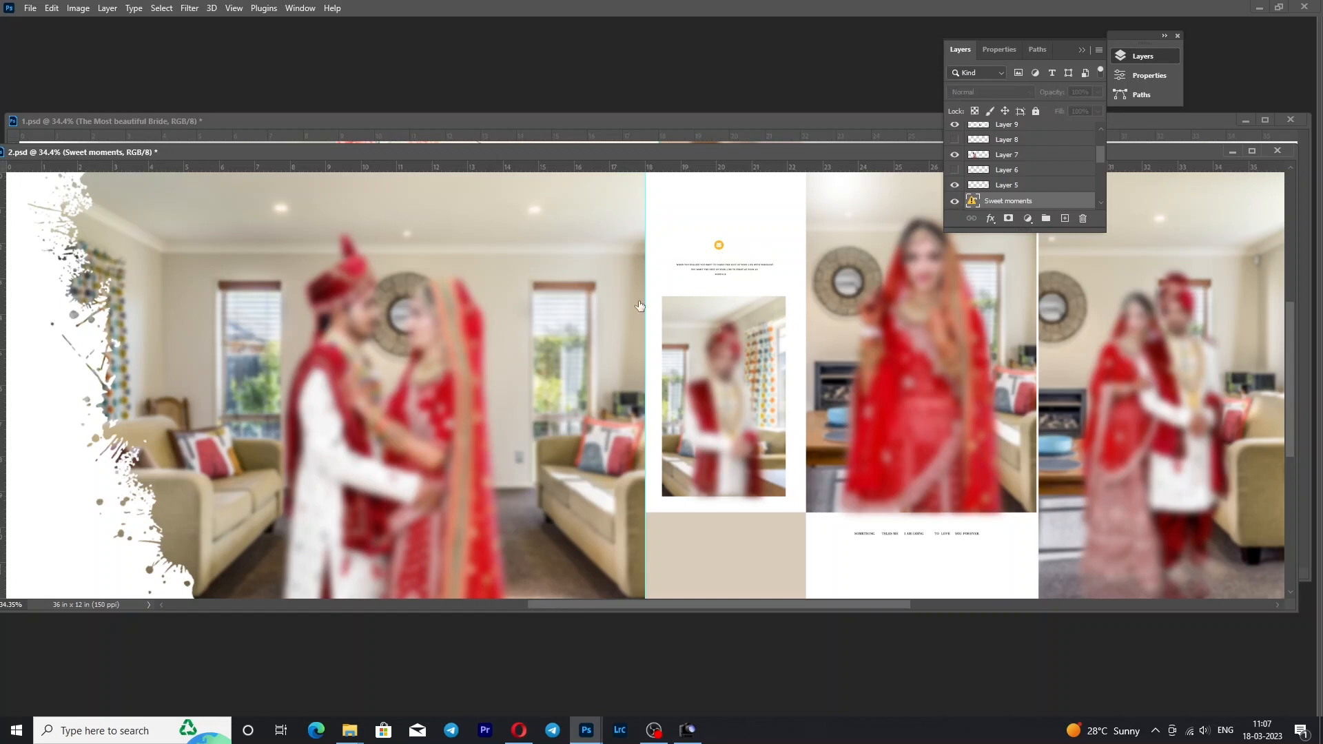
Fit 2.psd on screen and dock its window as a tab alongside 1.psd.
right_click(422, 304)
click(458, 309)
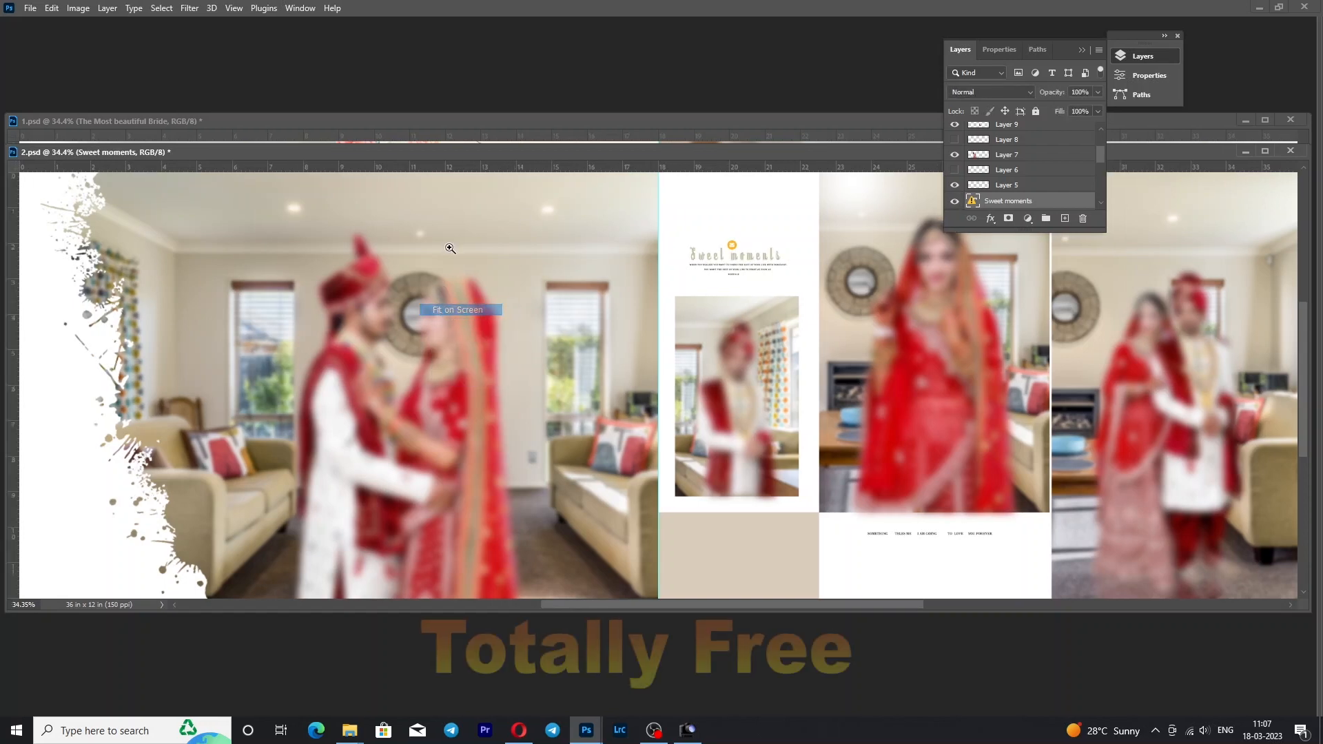
drag(457, 151, 441, 142)
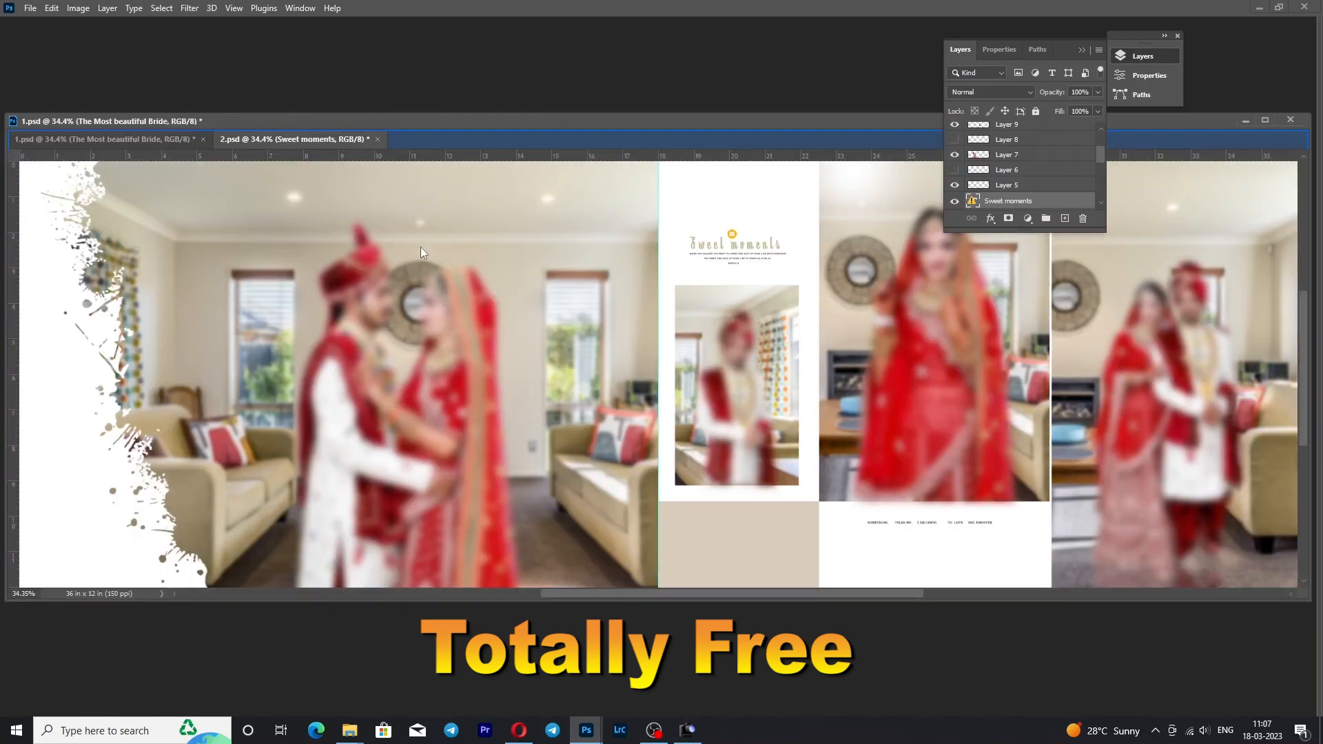
Bring up 3.psd, fit it on screen, and hide the couple's Layer 9 in front of the bedroom photo.
mouse_move(587, 730)
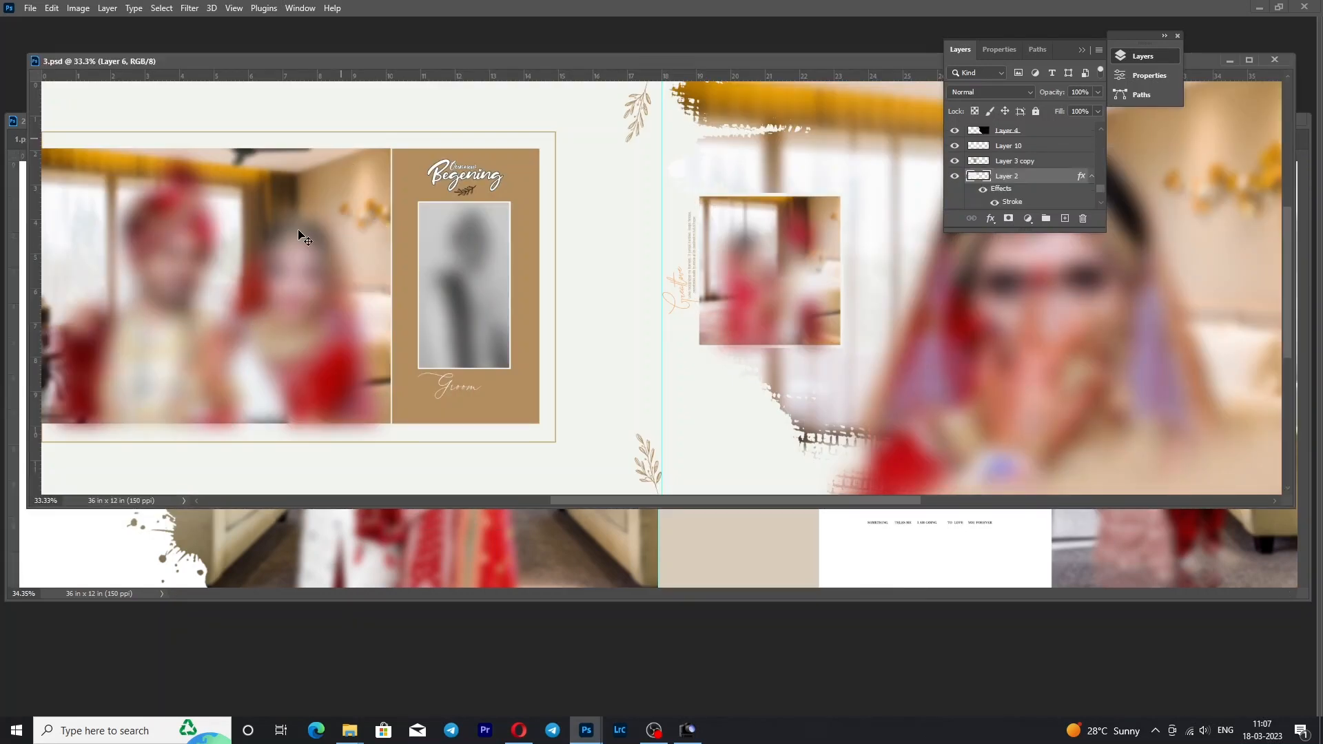
right_click(273, 234)
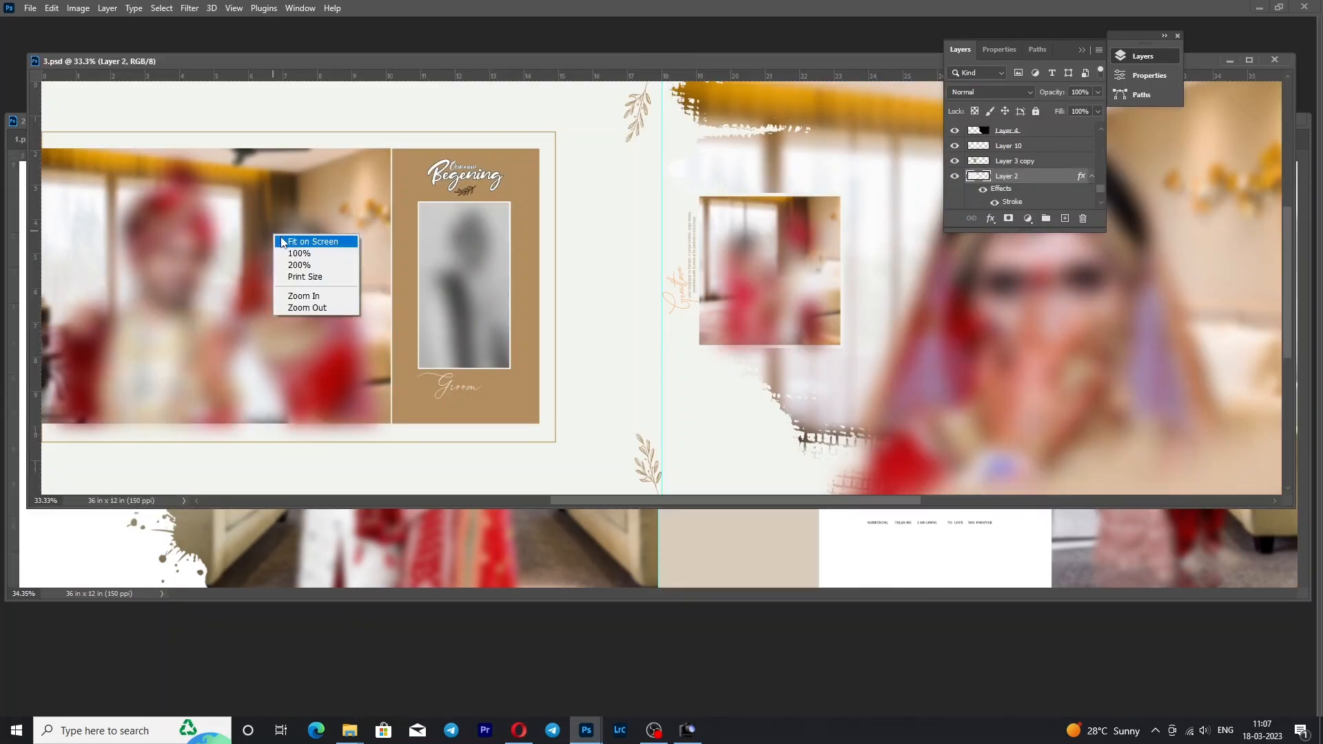
click(282, 241)
ctrl+click(464, 281)
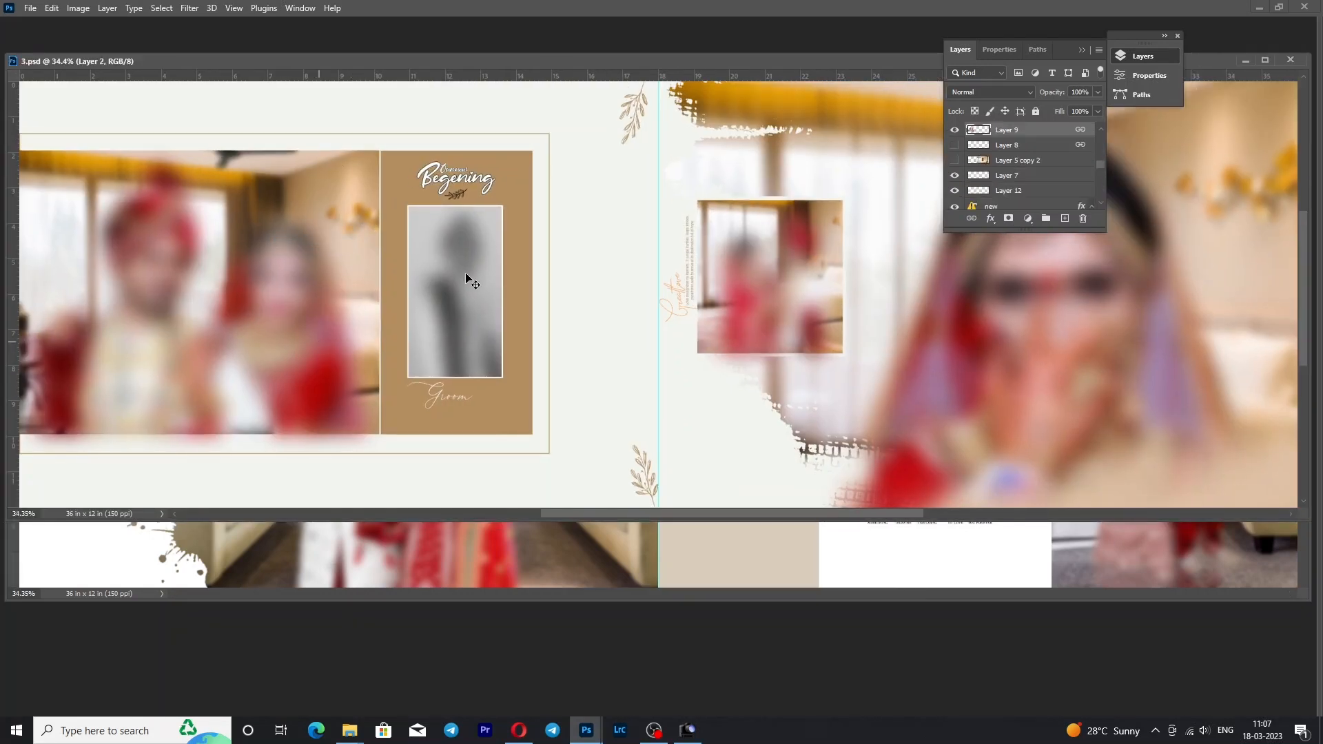
click(956, 130)
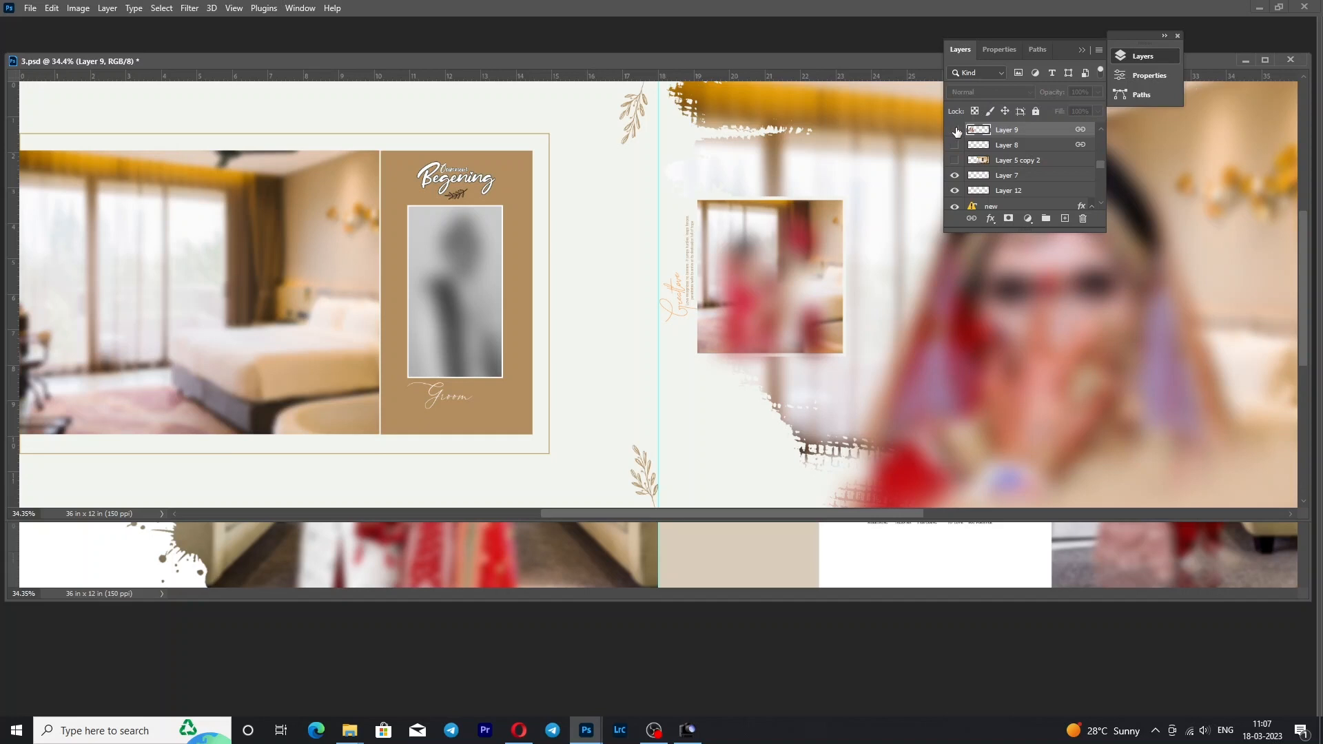
Hide the groom portrait's Layer 11, the small framed couple's Layer 17 and the large bride's Layer 6 in 3.psd.
ctrl+click(484, 276)
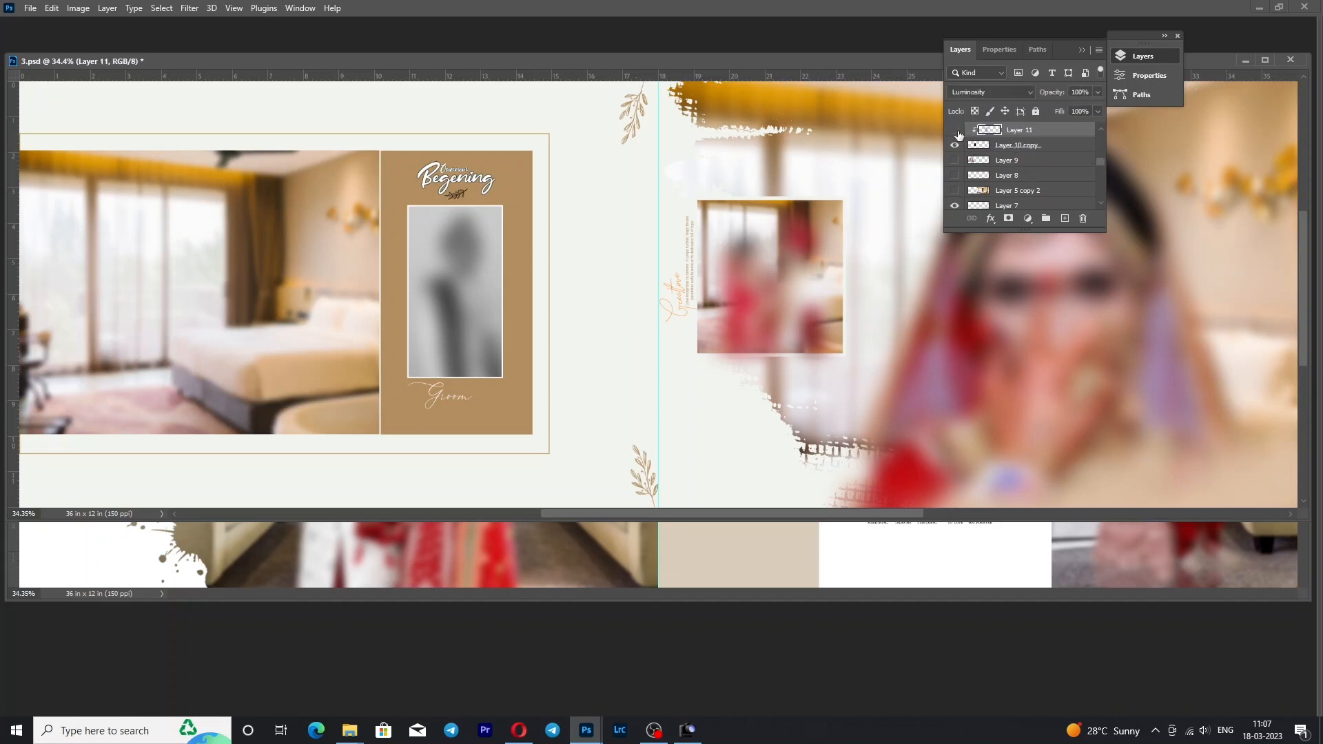
ctrl+click(744, 281)
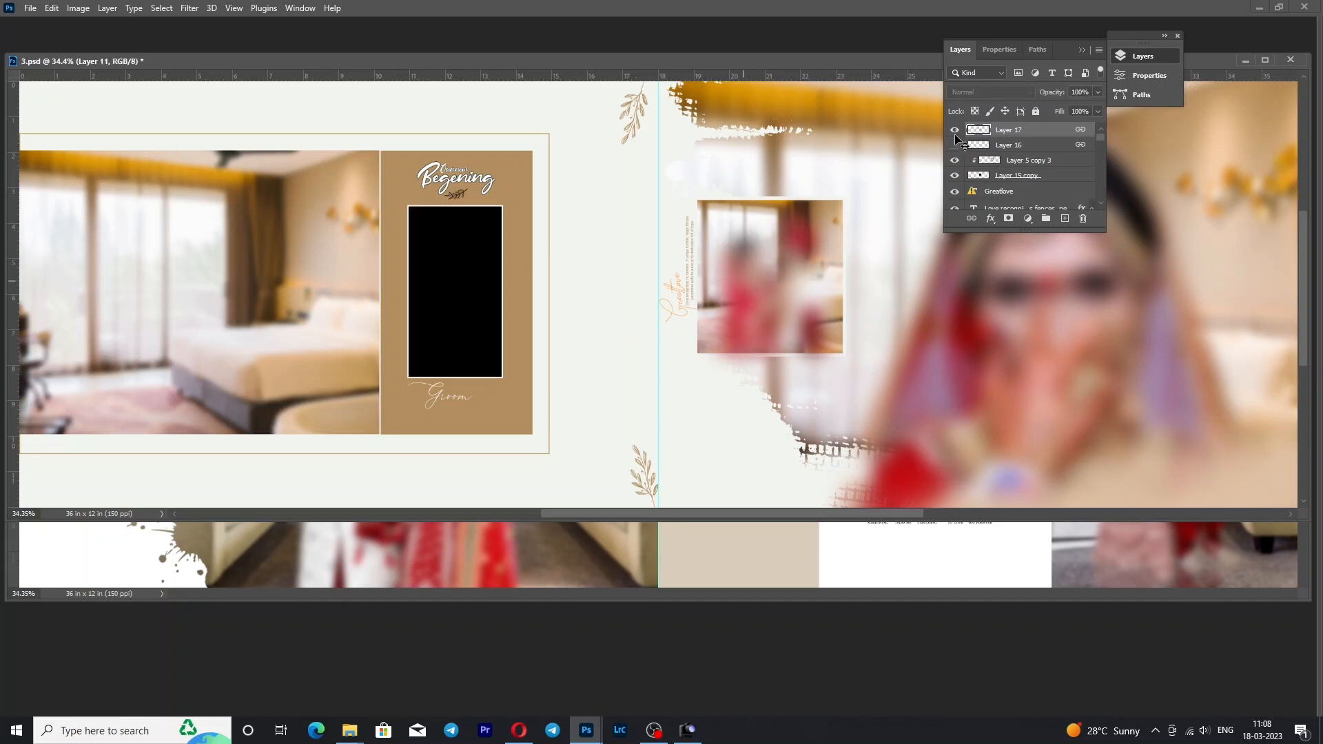
click(955, 132)
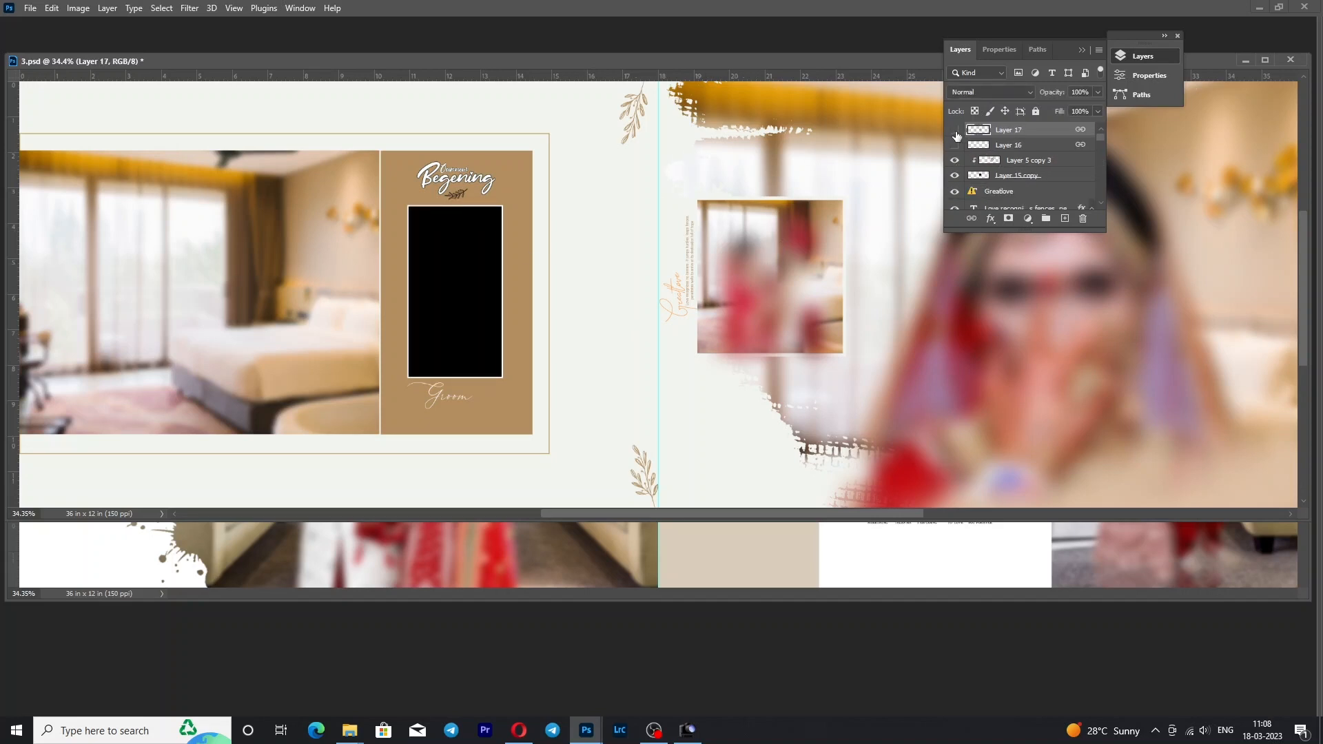
ctrl+click(1018, 403)
click(955, 203)
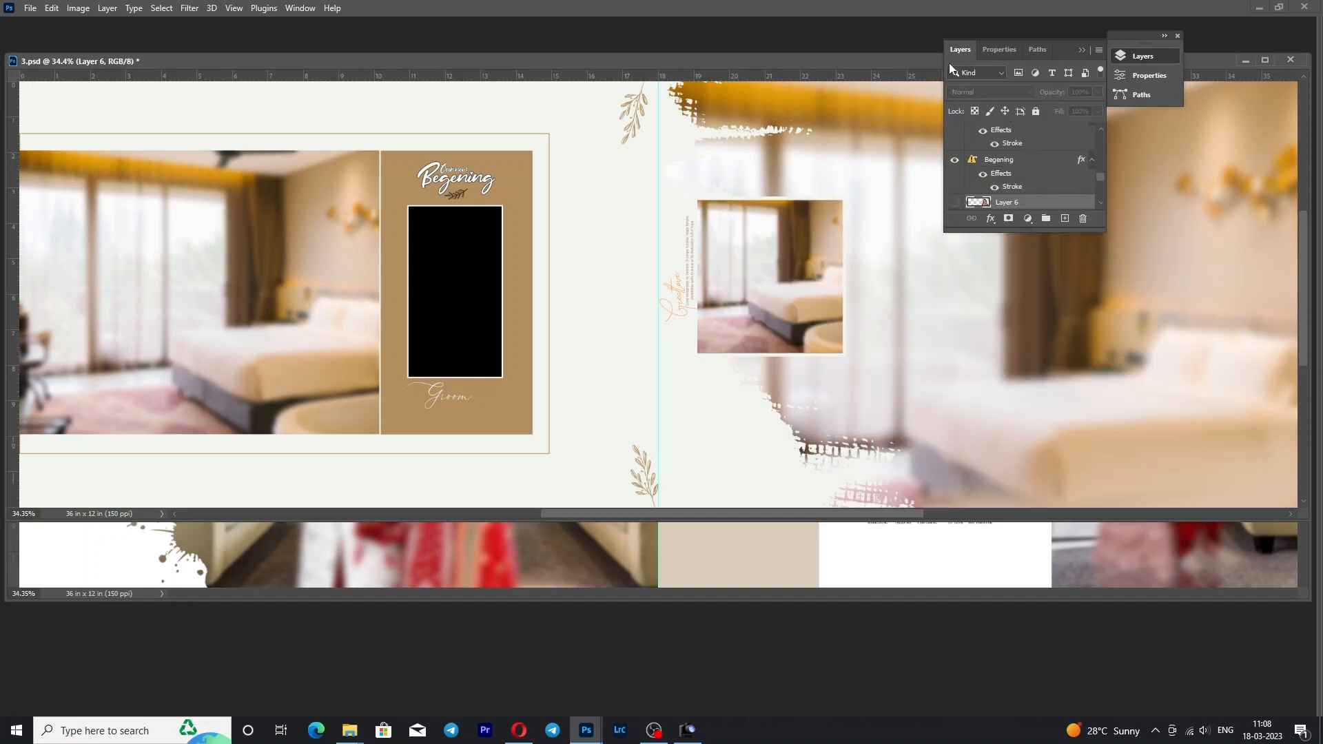
Move the Layers panel clear of the artwork, then lower the 3.psd window and fit it on screen.
drag(1066, 44, 1262, 130)
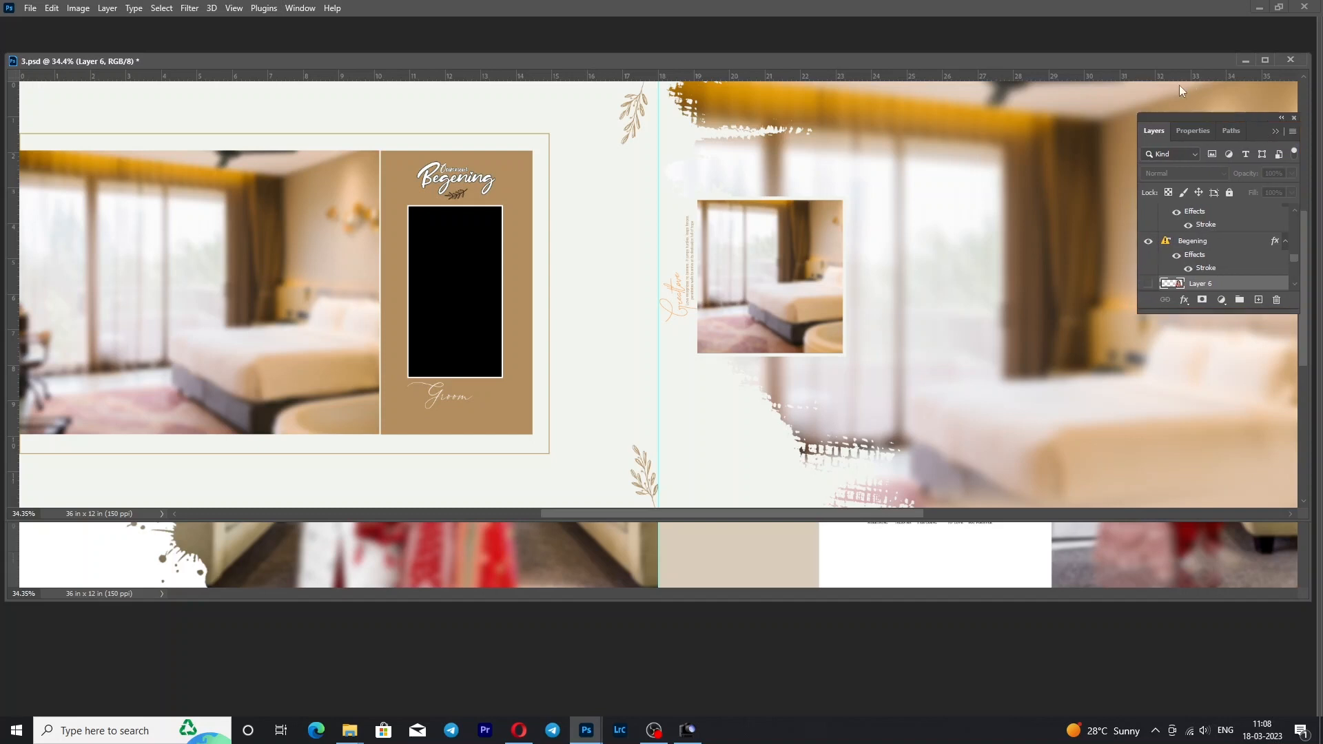
right_click(523, 293)
click(561, 300)
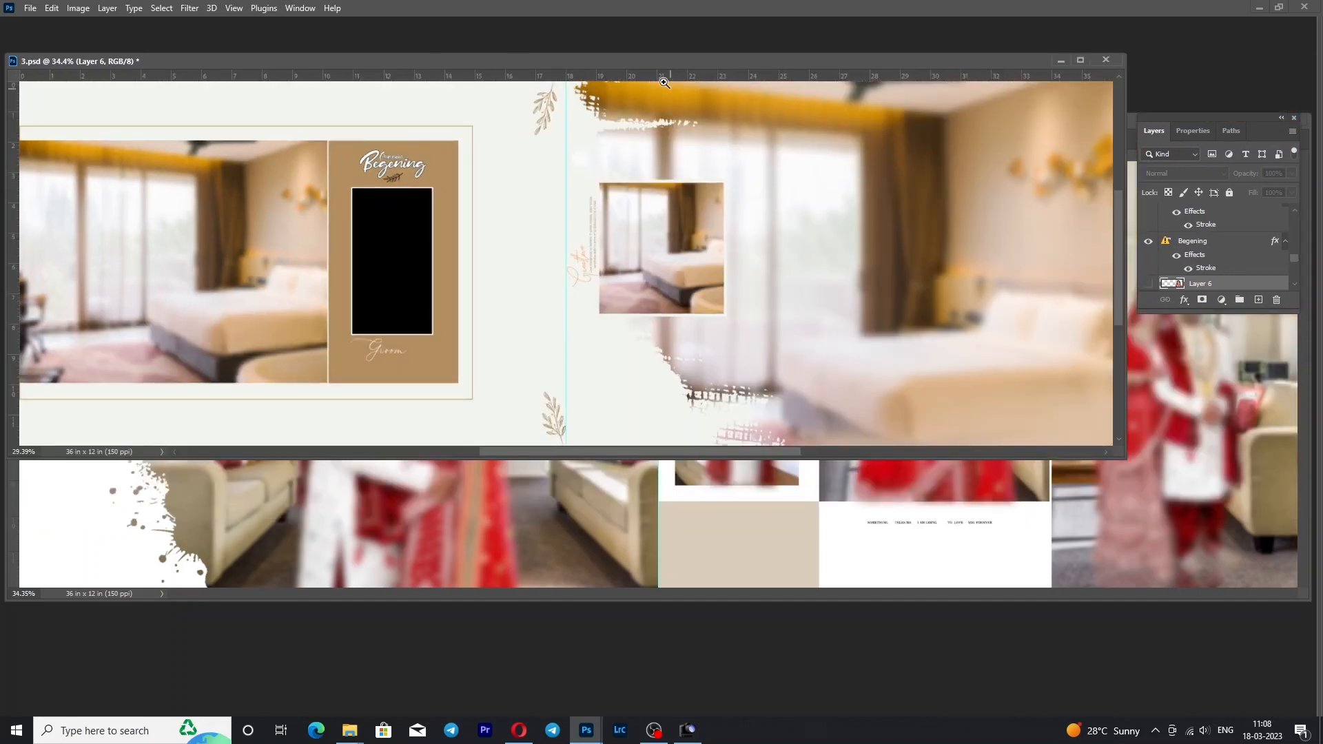
drag(656, 60, 747, 177)
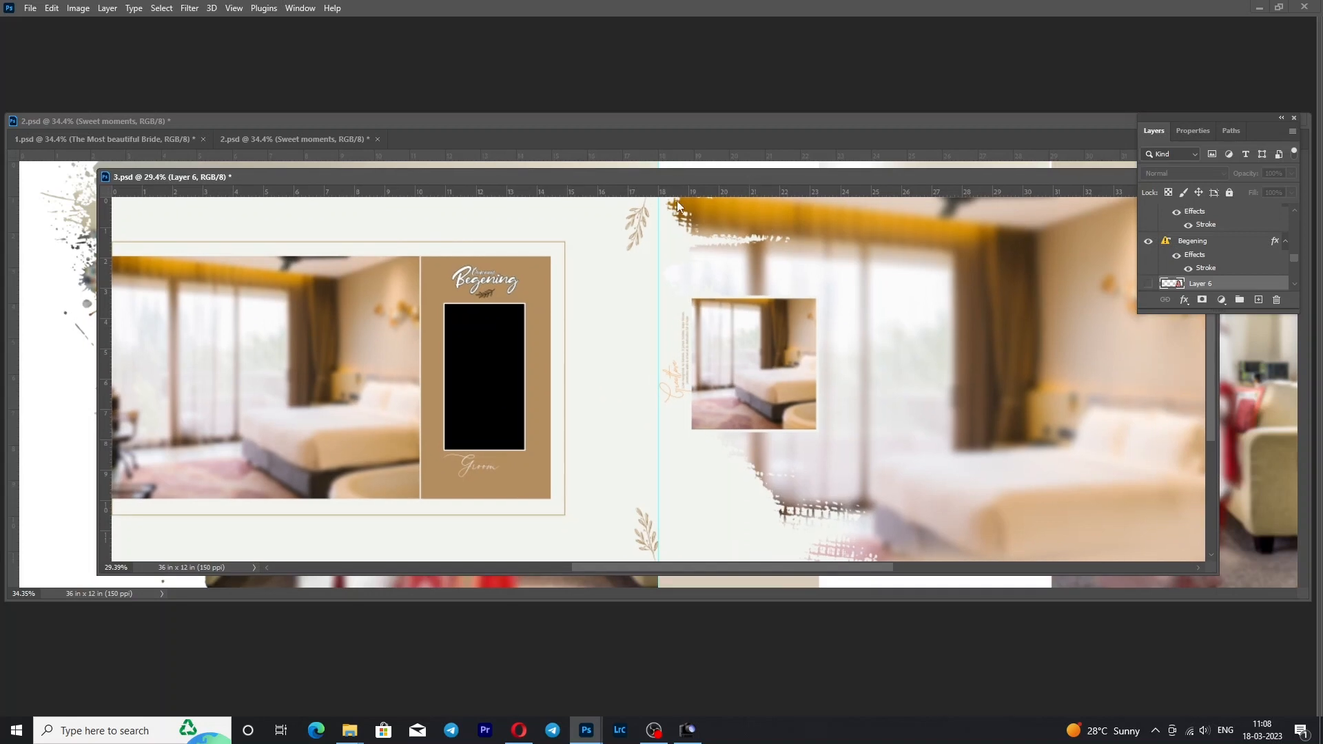
right_click(358, 337)
click(358, 337)
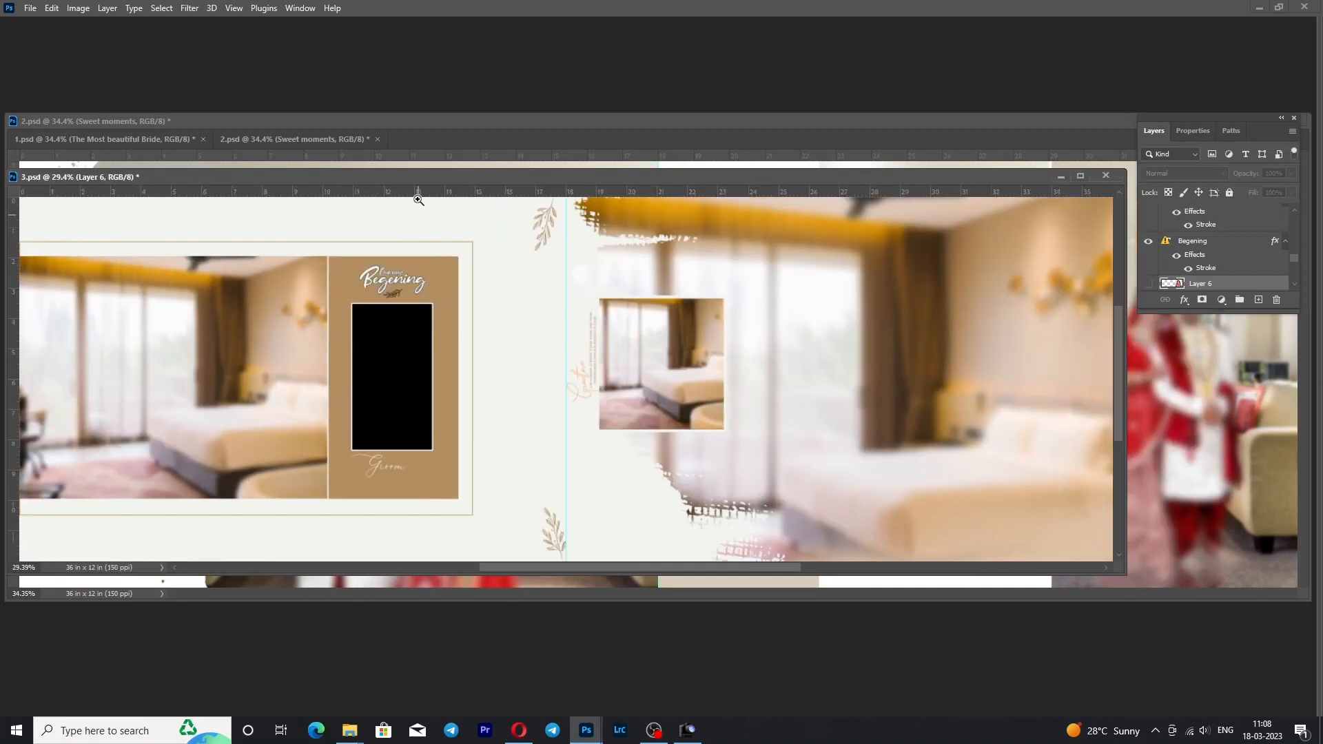
Open the Image Size settings of 3.psd to check width, height and resolution, and close them without changes.
right_click(447, 181)
click(471, 199)
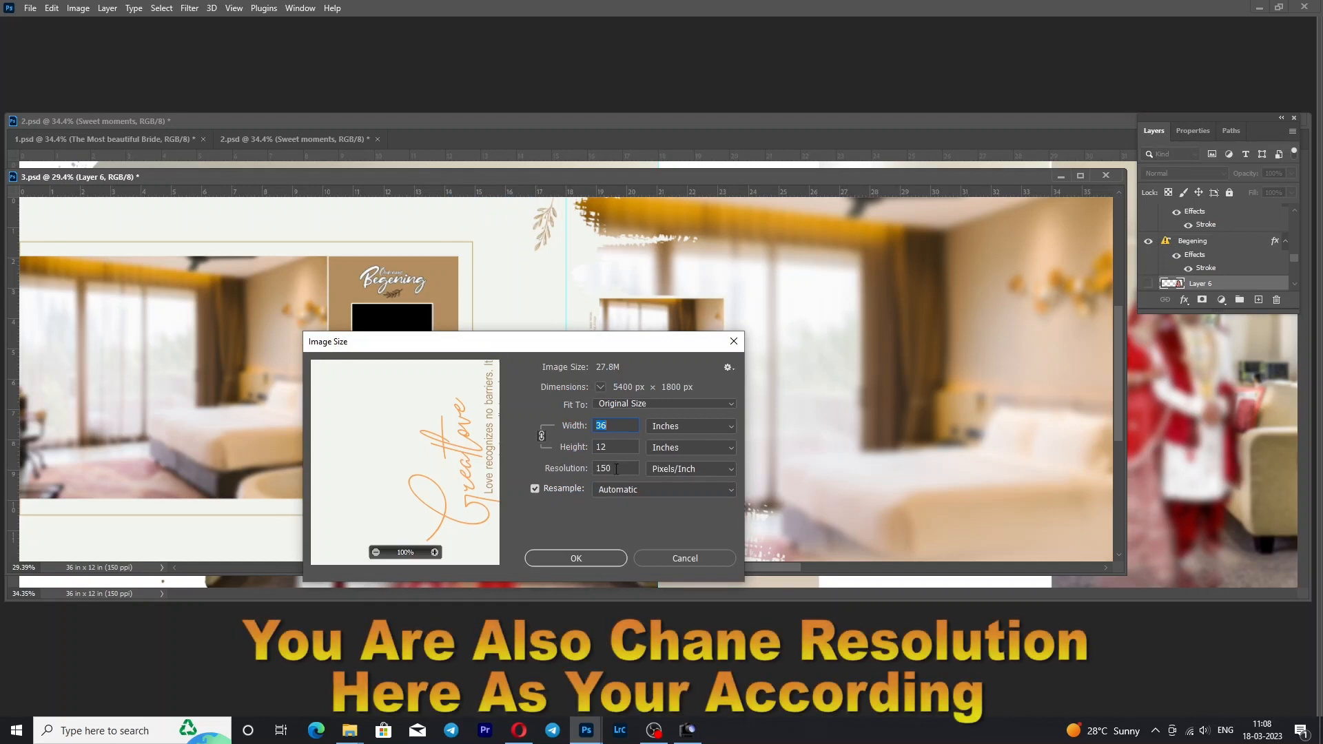
click(616, 556)
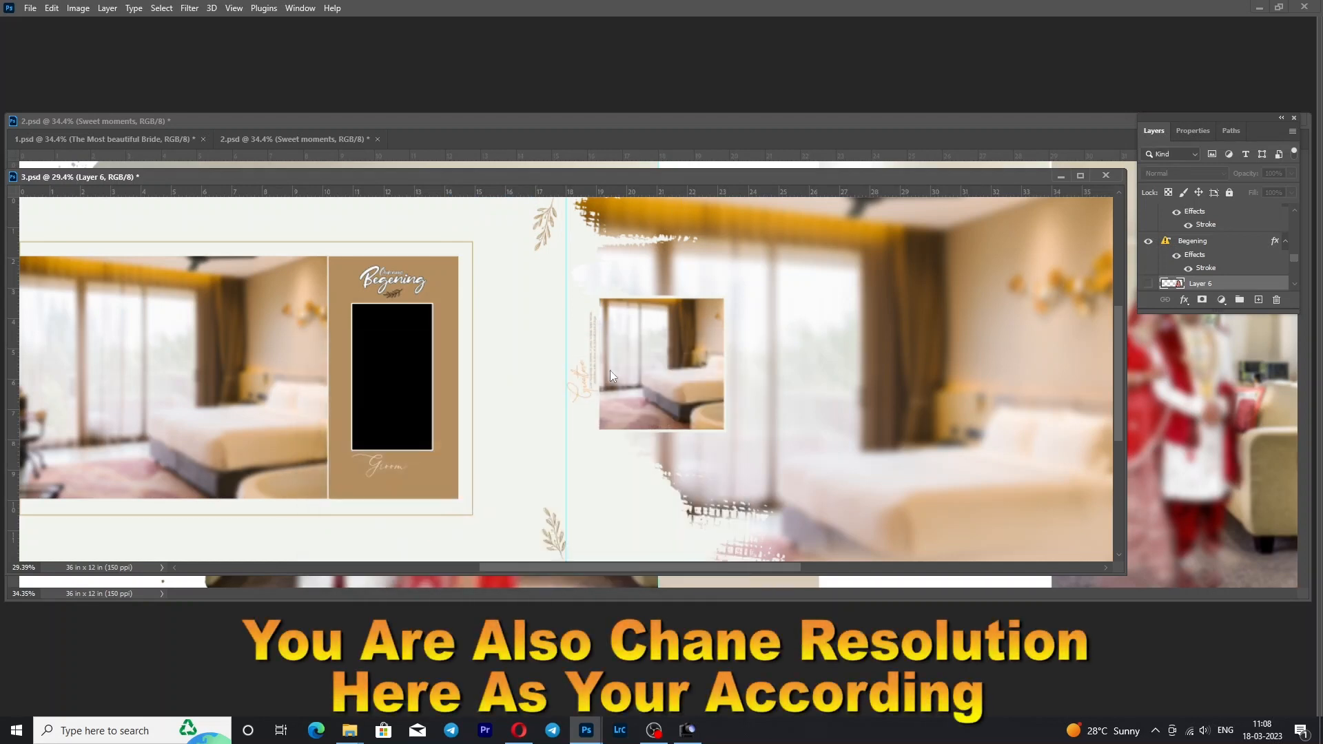
Bring up 4.psd, fit it on screen, and toggle the large facing couple's Layer 10 to inspect it.
mouse_move(586, 729)
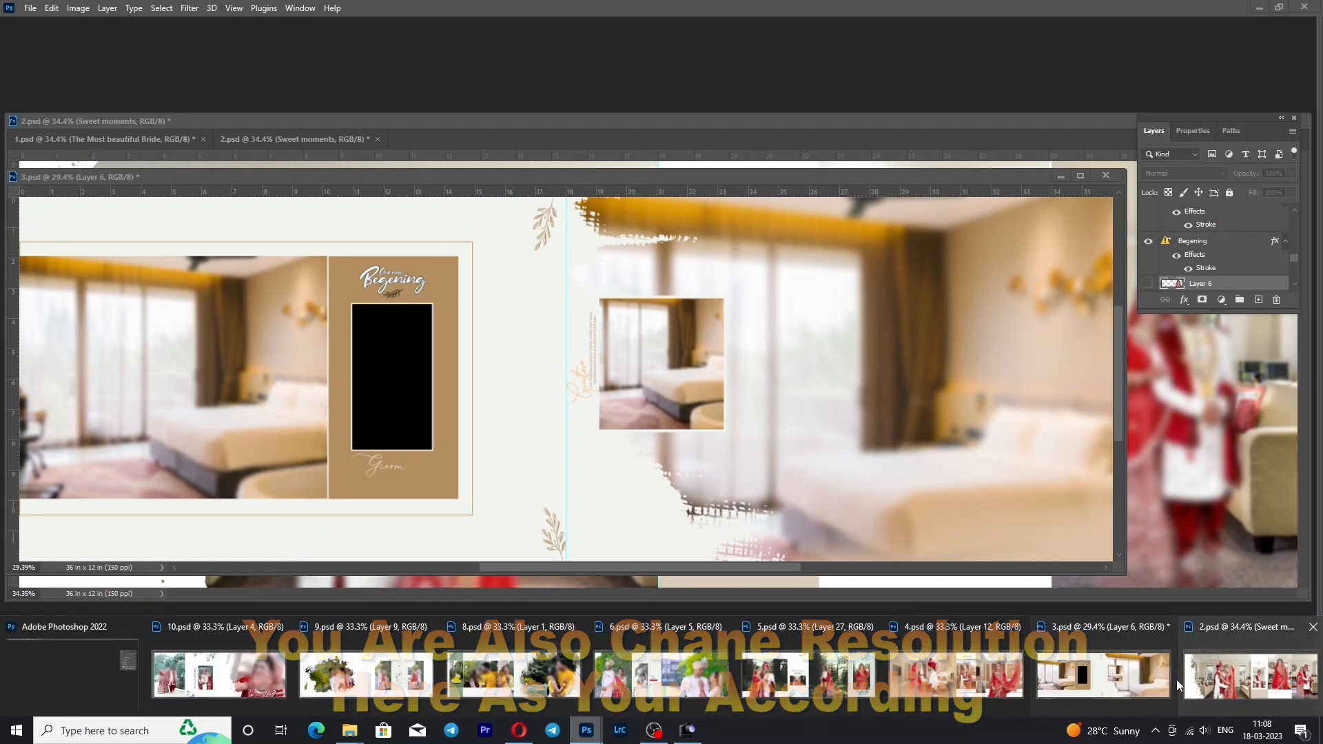
click(946, 673)
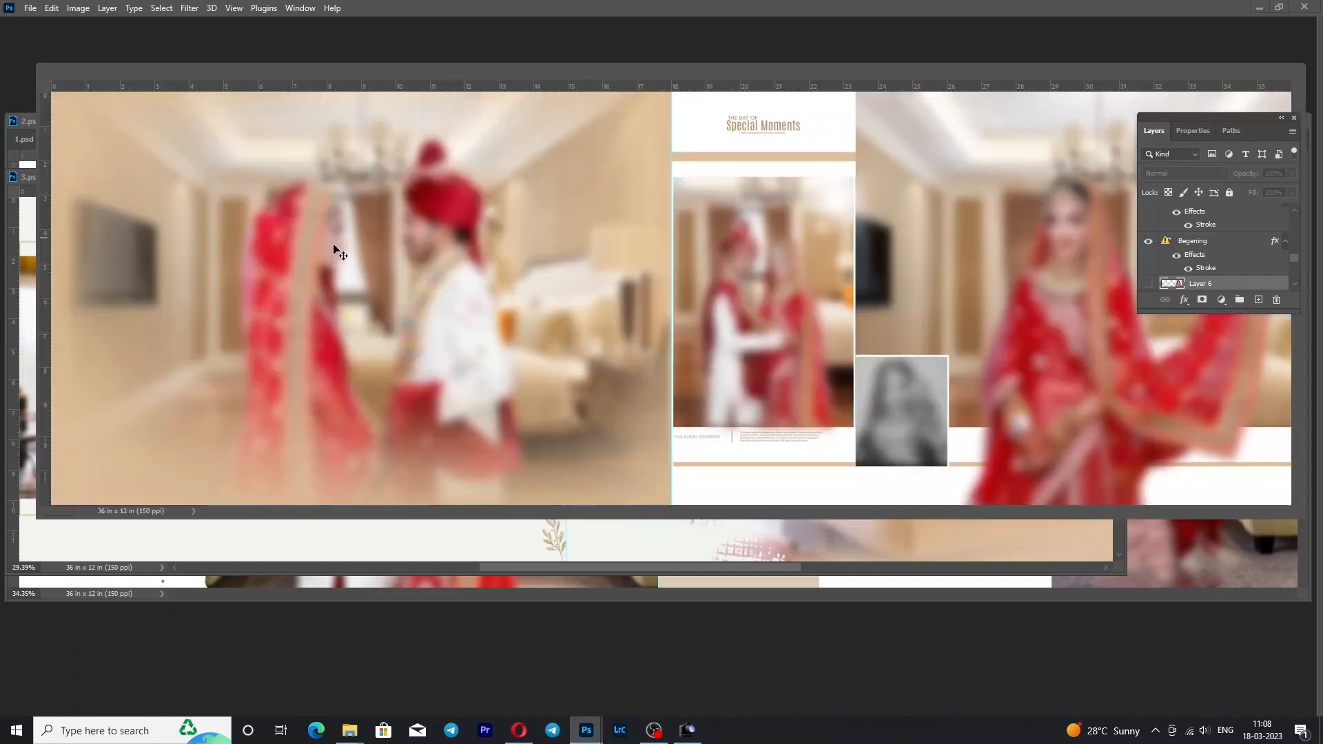
right_click(412, 260)
click(420, 268)
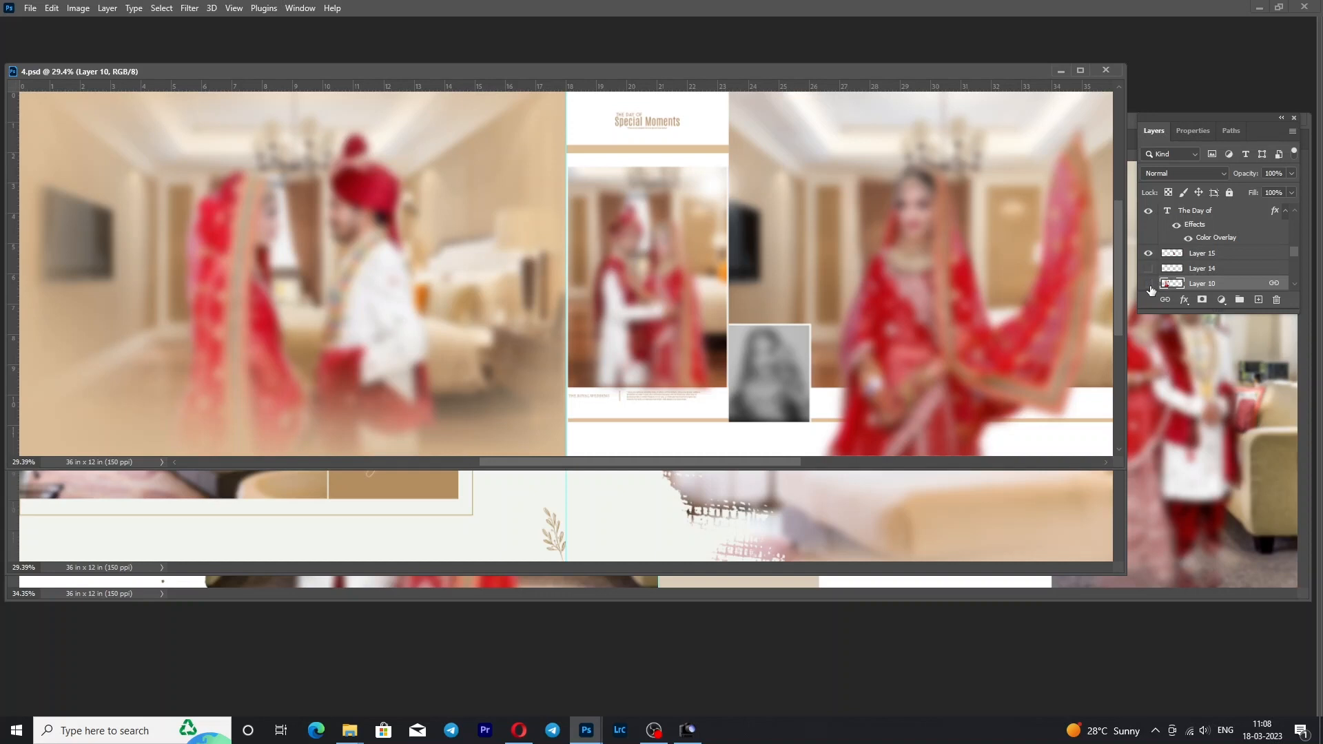
click(1148, 285)
Toggle the framed couple's Layer 15 and the black-and-white bride's Layer 13 in 4.psd to inspect them.
ctrl+click(673, 301)
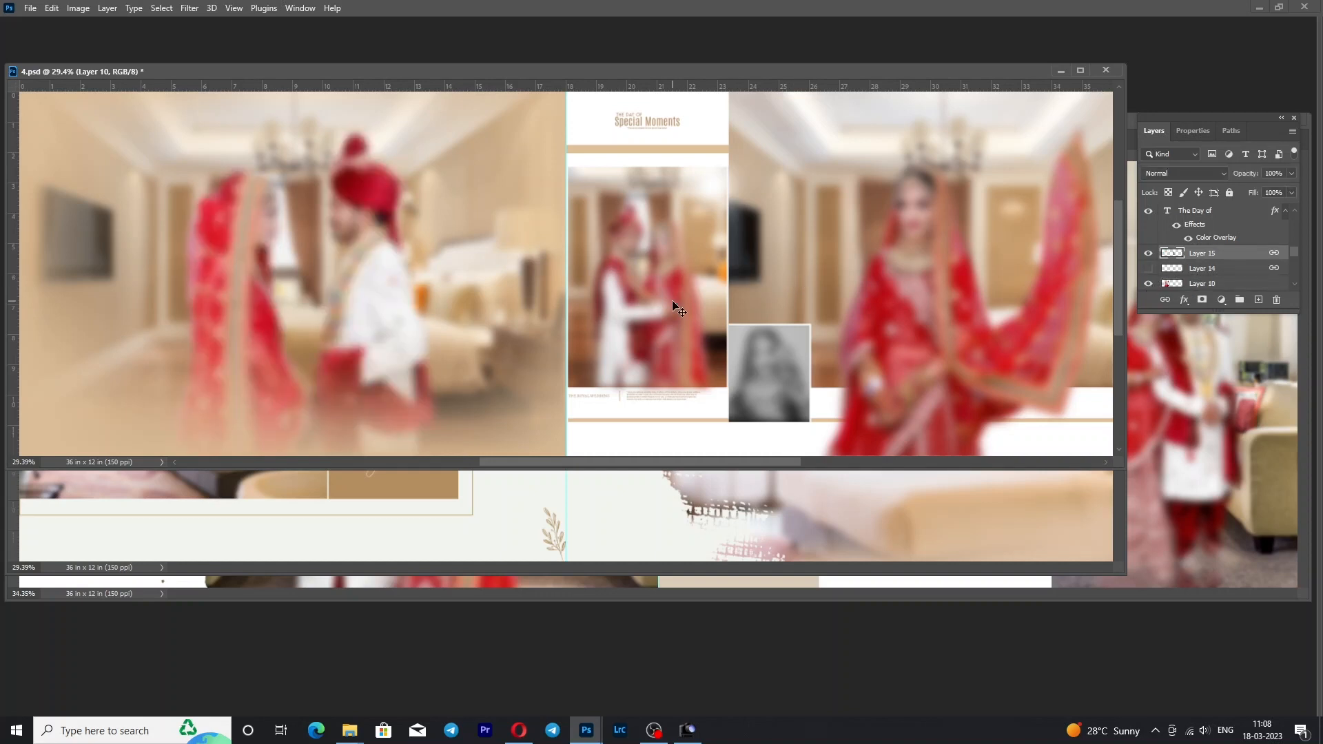
click(1148, 254)
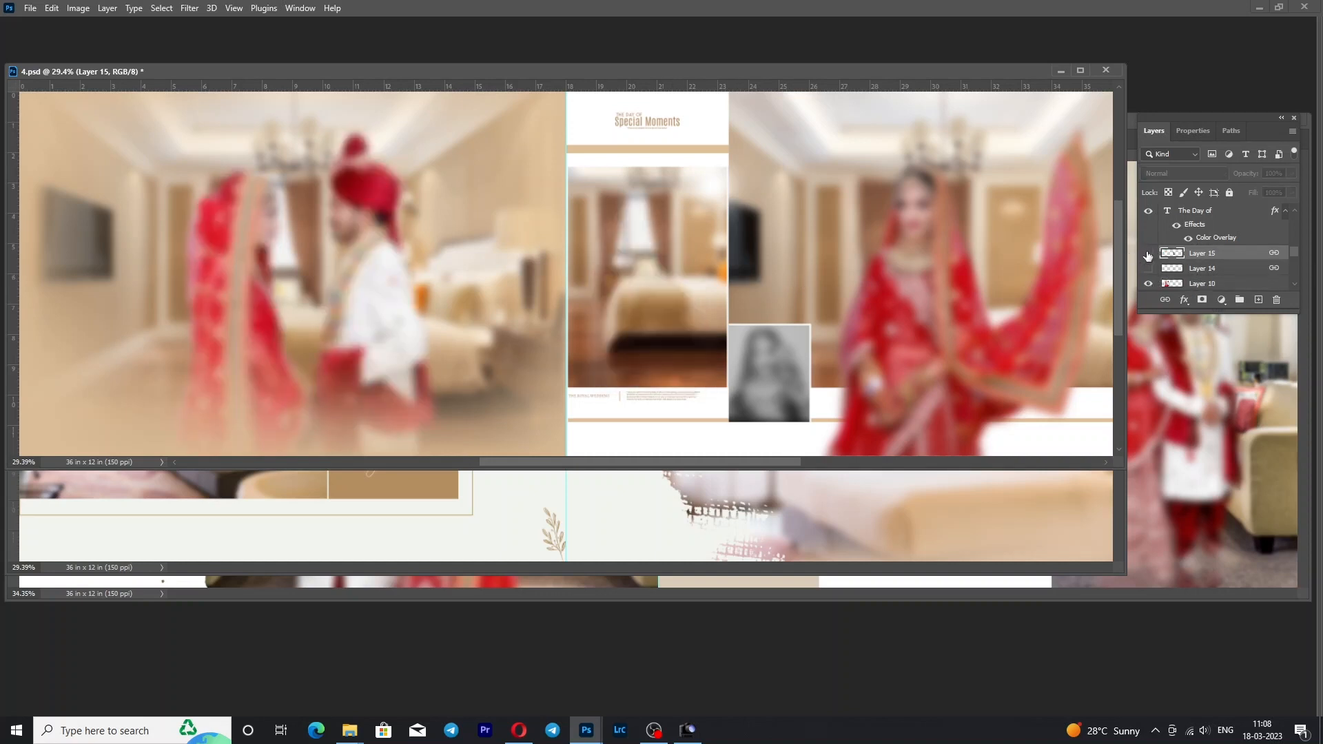
click(1147, 254)
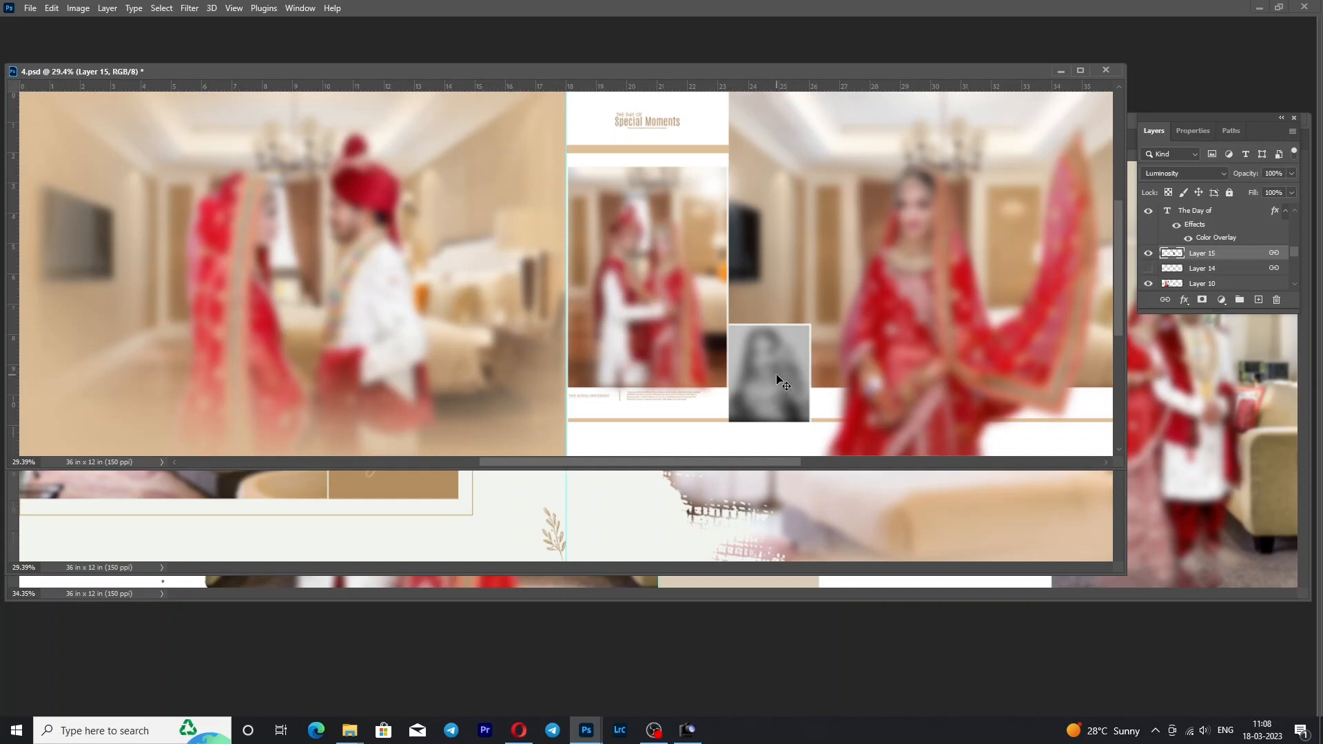
ctrl+click(777, 380)
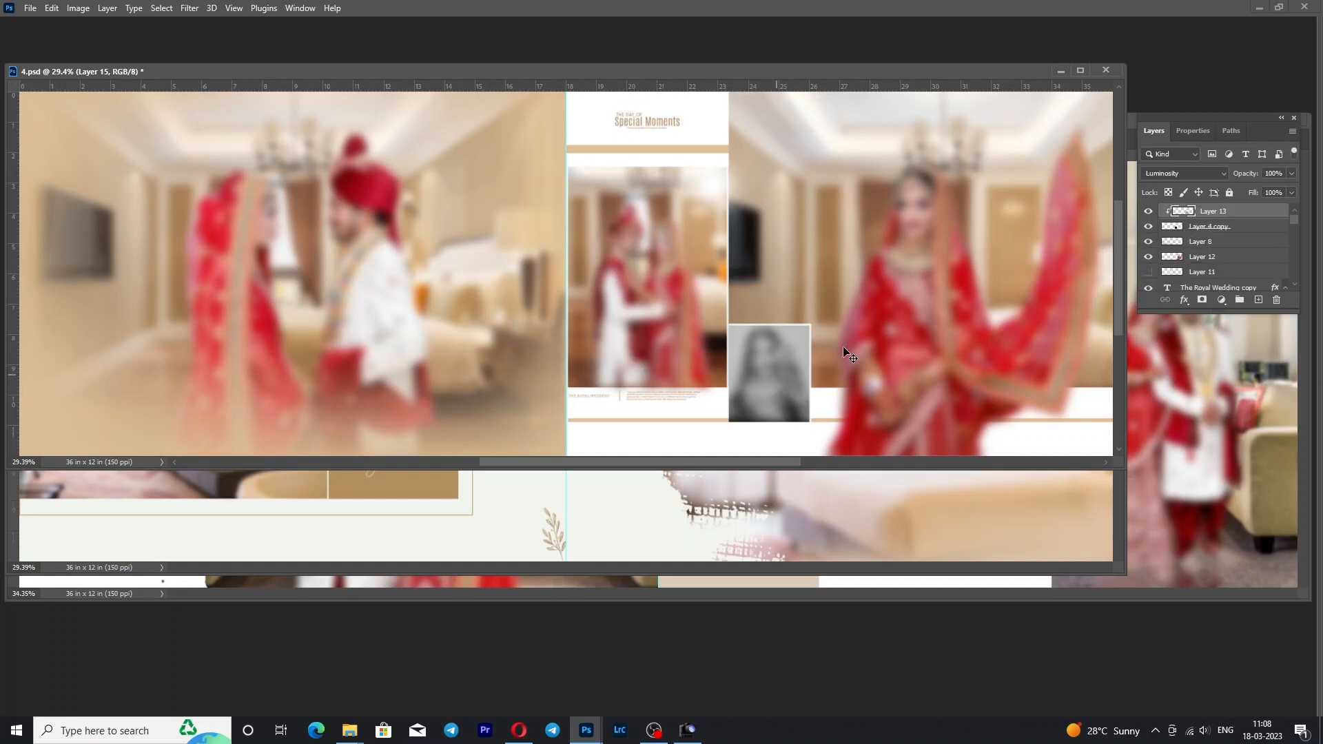
click(1149, 213)
click(1149, 212)
Toggle the large standing bride's Layer 12 in 4.psd off and on to inspect it.
ctrl+click(951, 360)
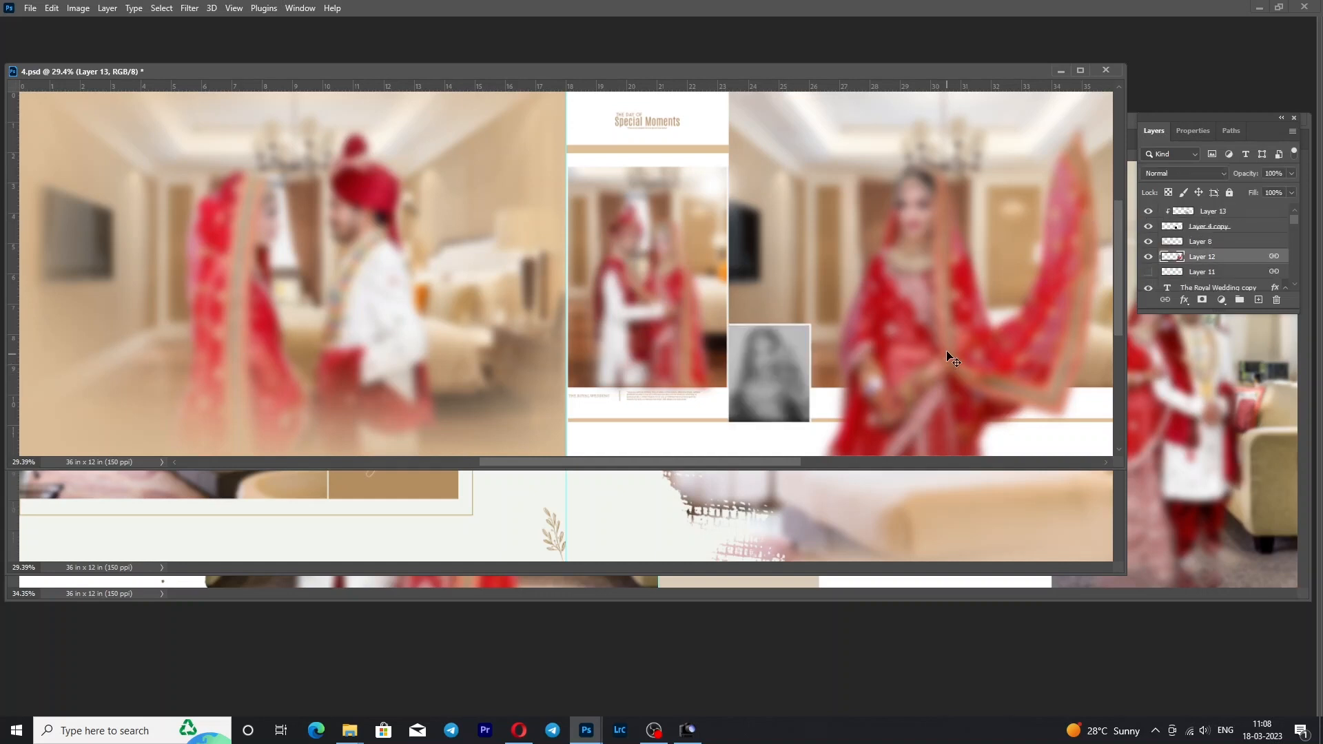
click(1148, 257)
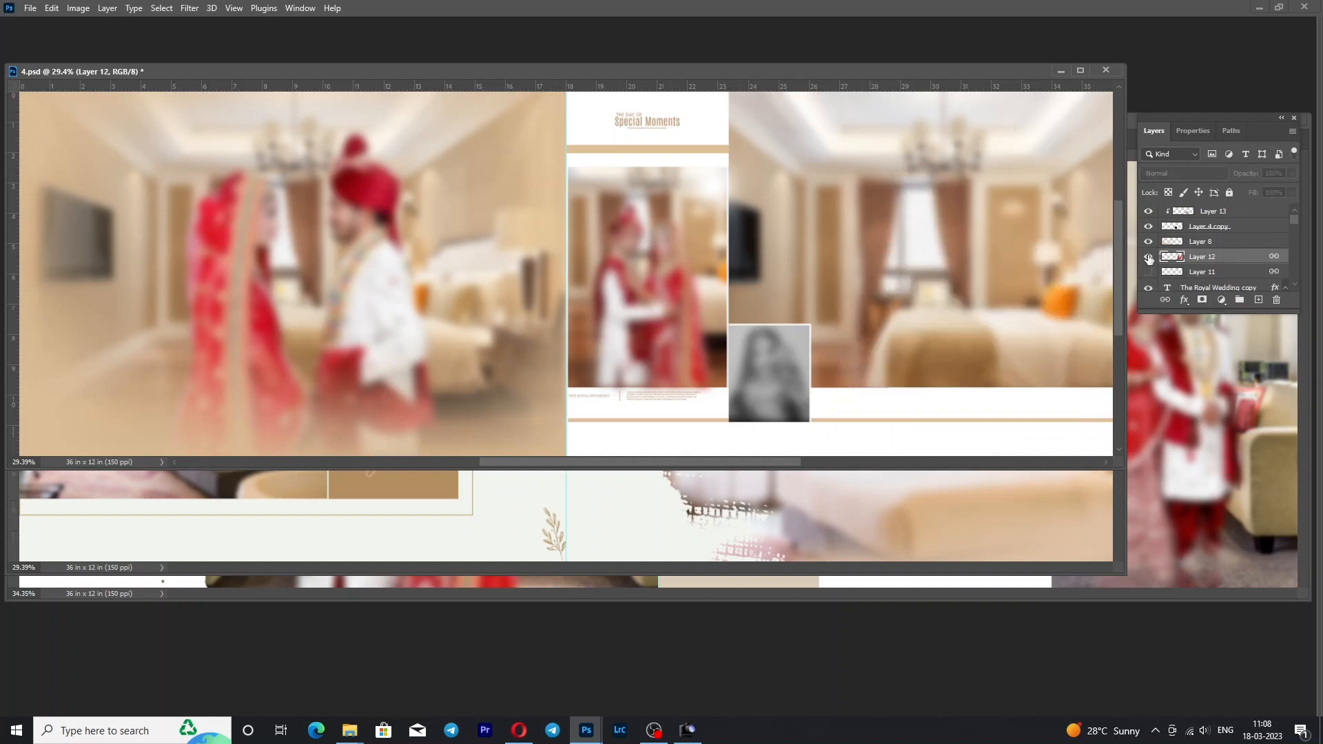
click(1148, 257)
Fit 4.psd on screen, move its window slightly lower, and toggle the "Special Moments" text layer to inspect it.
right_click(473, 243)
click(514, 259)
drag(716, 71, 739, 100)
click(660, 152)
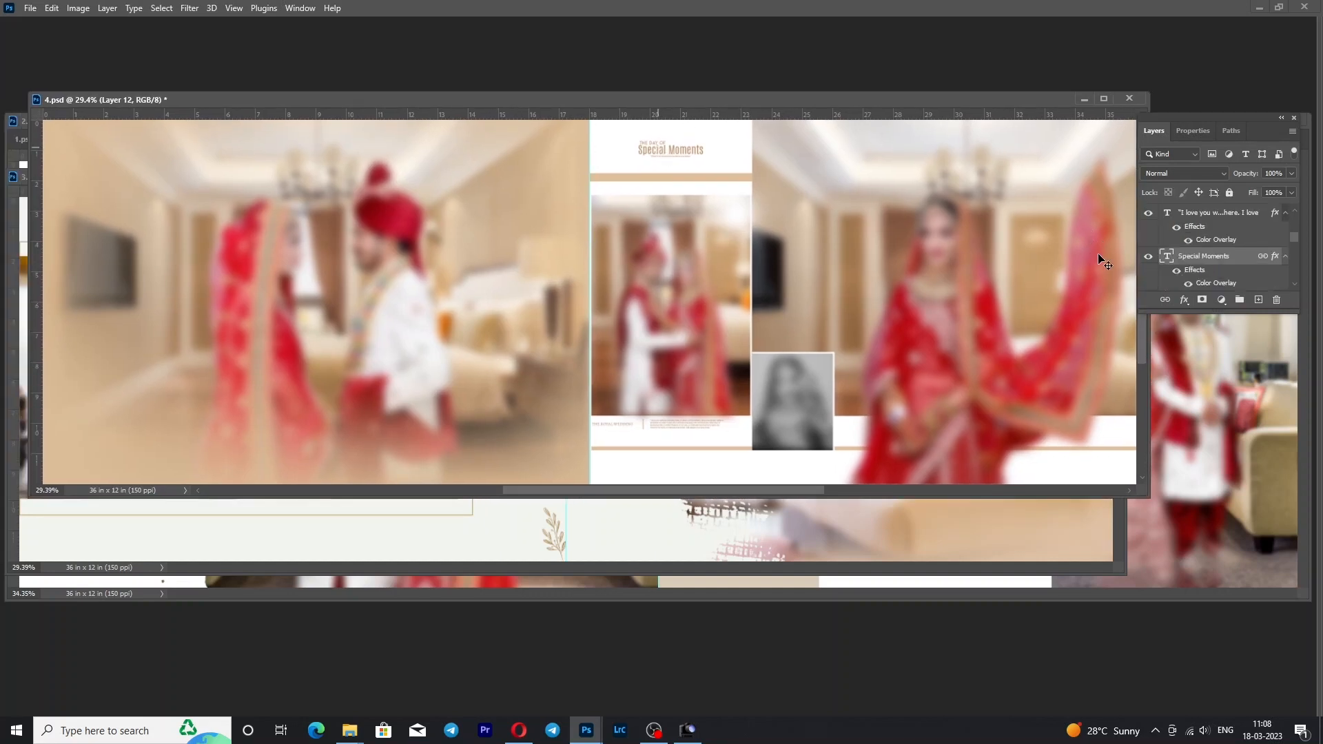
click(1150, 258)
click(1149, 258)
Bring up 5.psd, fit it on screen, and toggle the leaf ornament's <Group> layer off and on to inspect it.
mouse_move(590, 724)
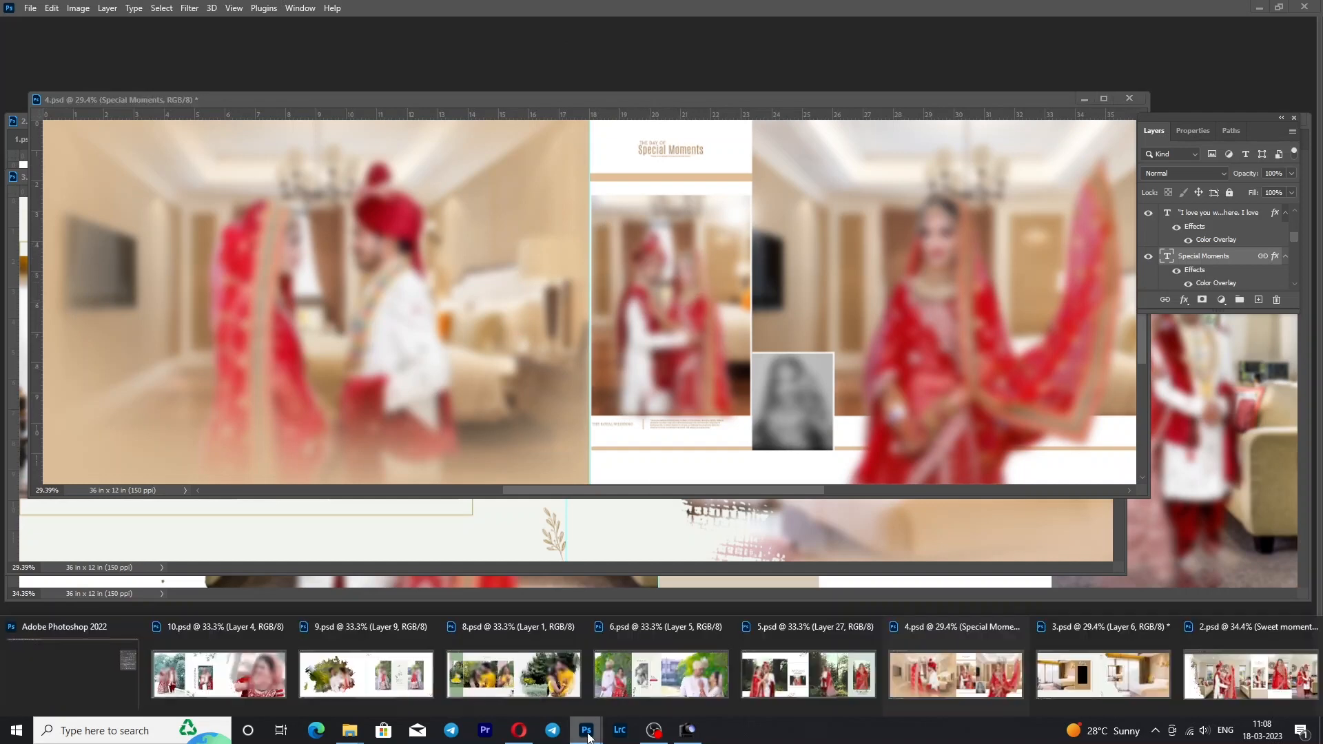
click(793, 679)
right_click(273, 304)
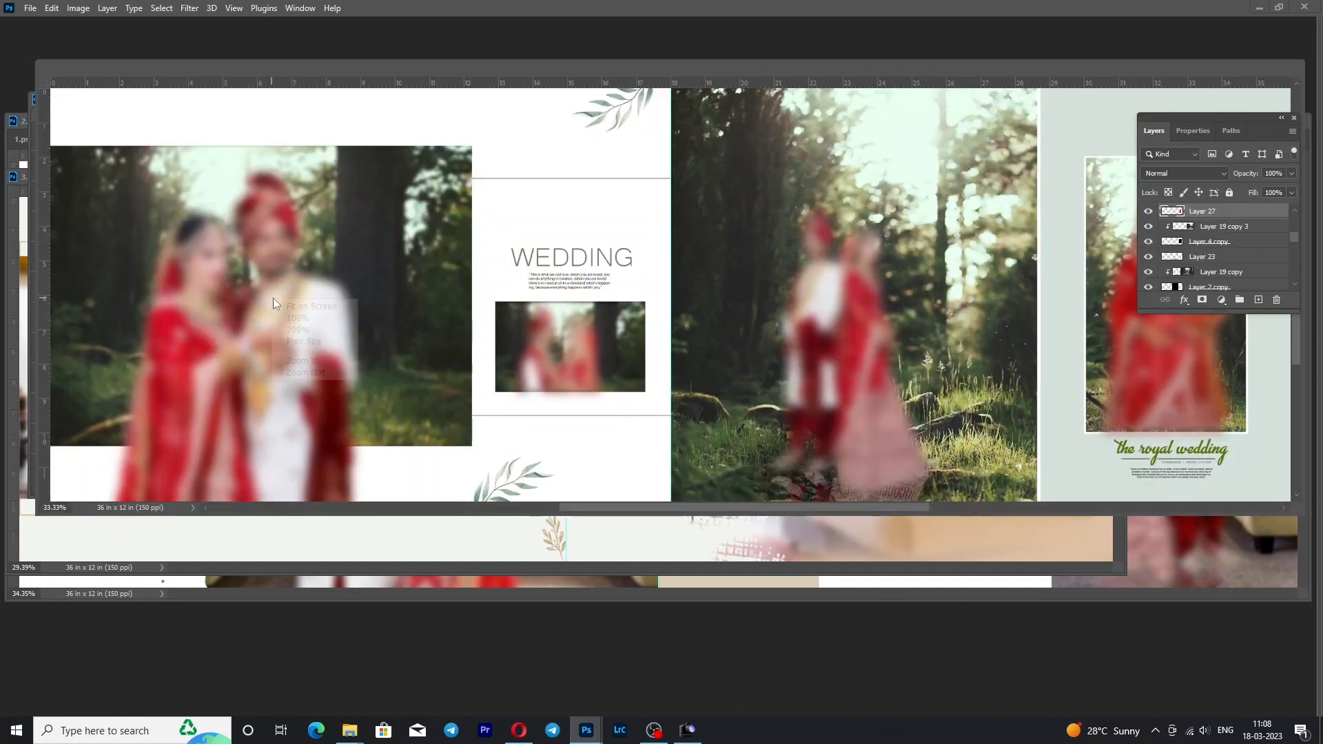
click(303, 306)
key(v)
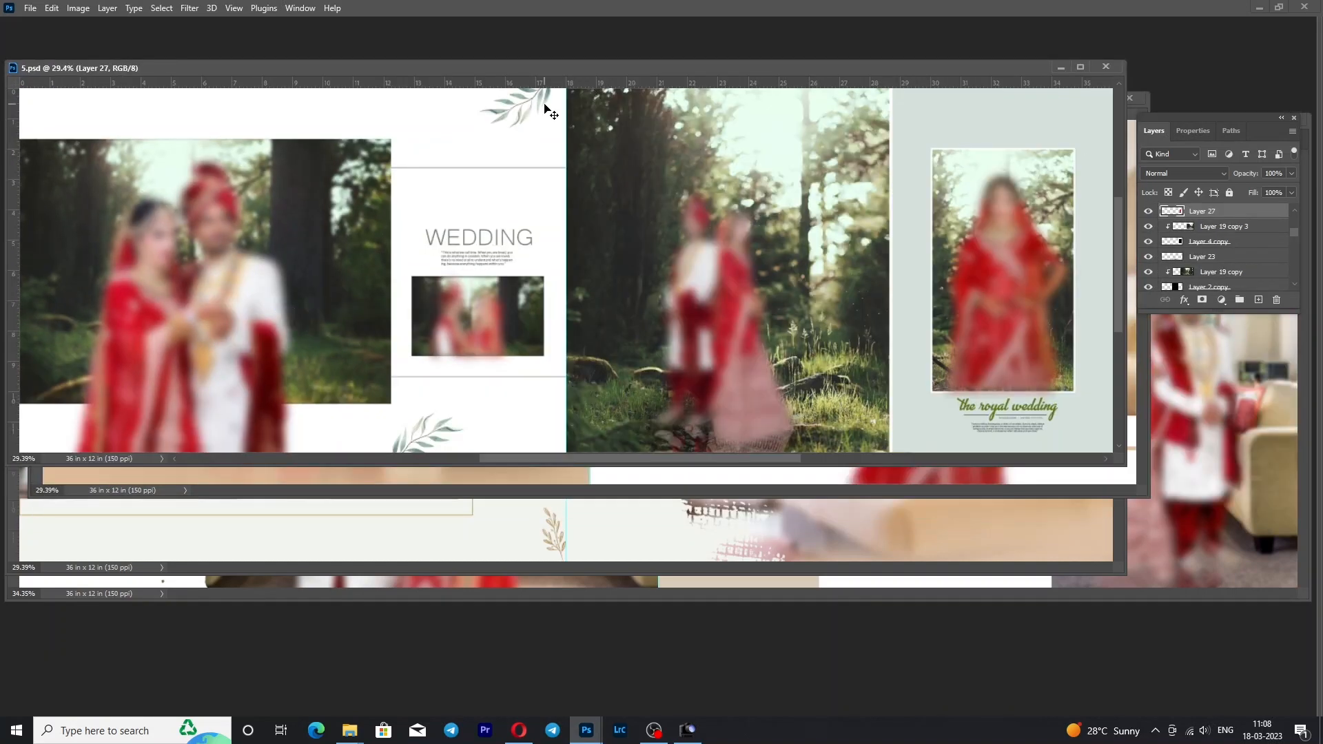
click(545, 109)
click(1148, 284)
click(1149, 284)
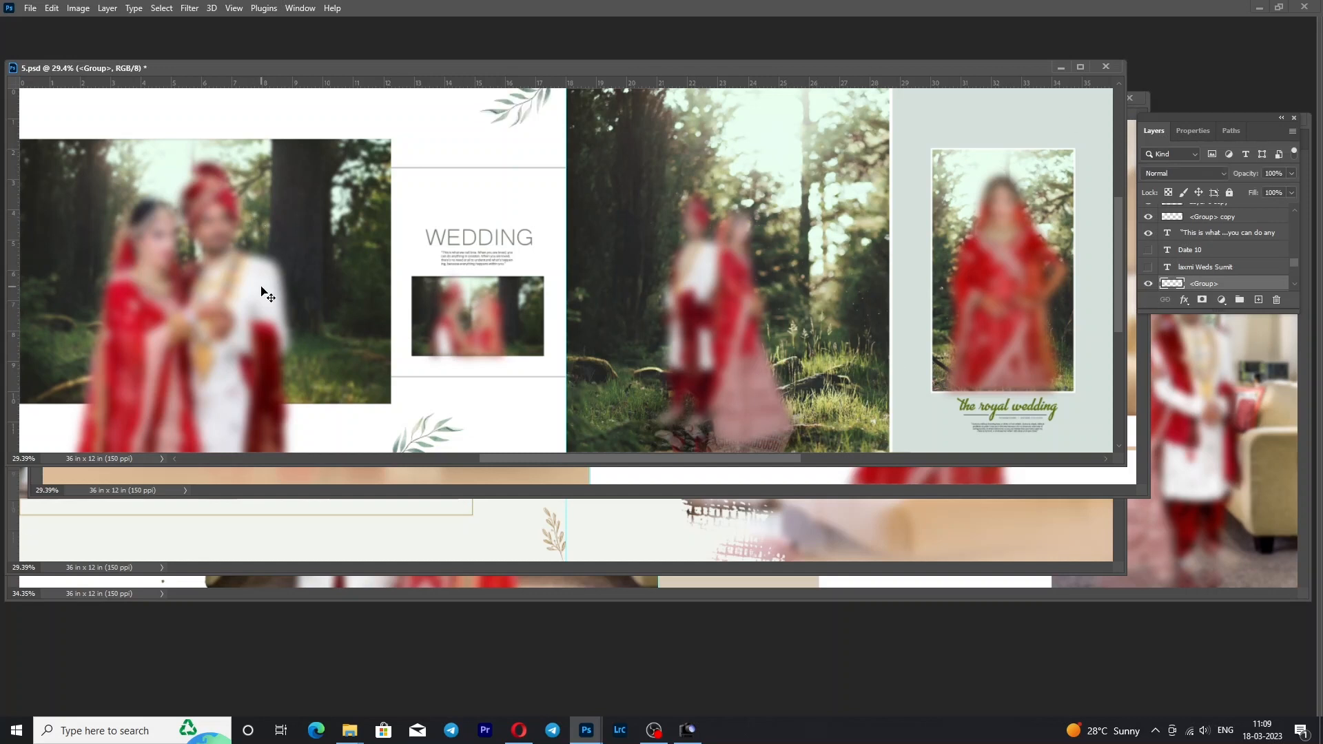
Toggle the large couple's Layer 26 and the walking couple's Layer 22 in 5.psd to inspect them.
click(572, 291)
click(1149, 285)
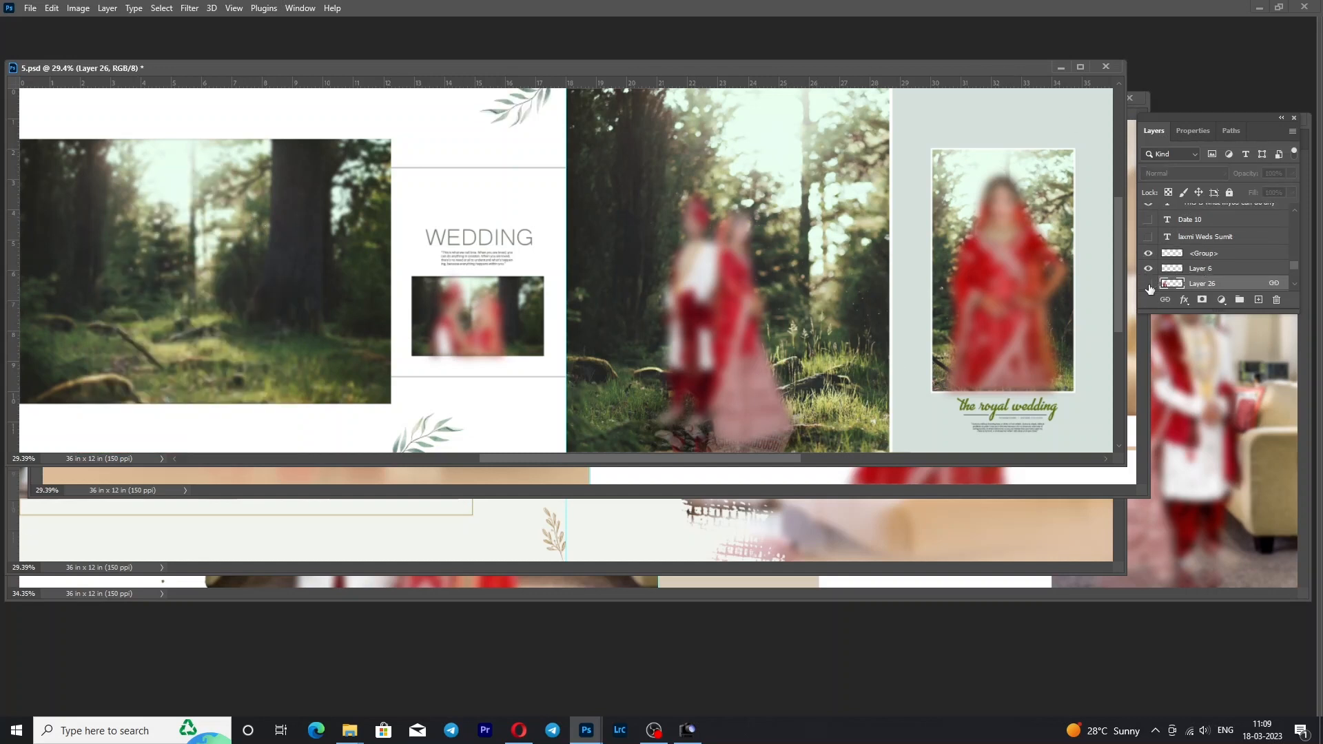
click(1149, 285)
click(723, 310)
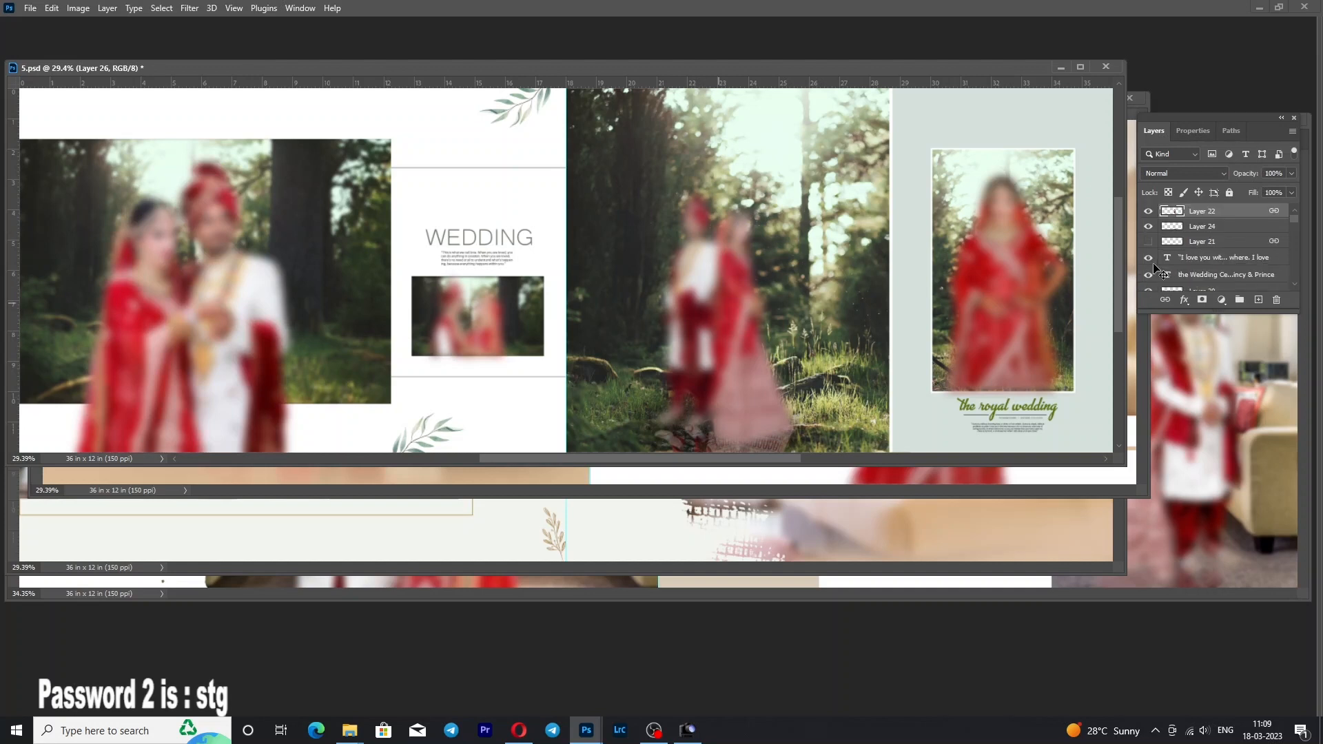
click(1149, 213)
Toggle the framed bride's Layer 27 and "the royal wedding" text layer in 5.psd to inspect them.
click(1000, 286)
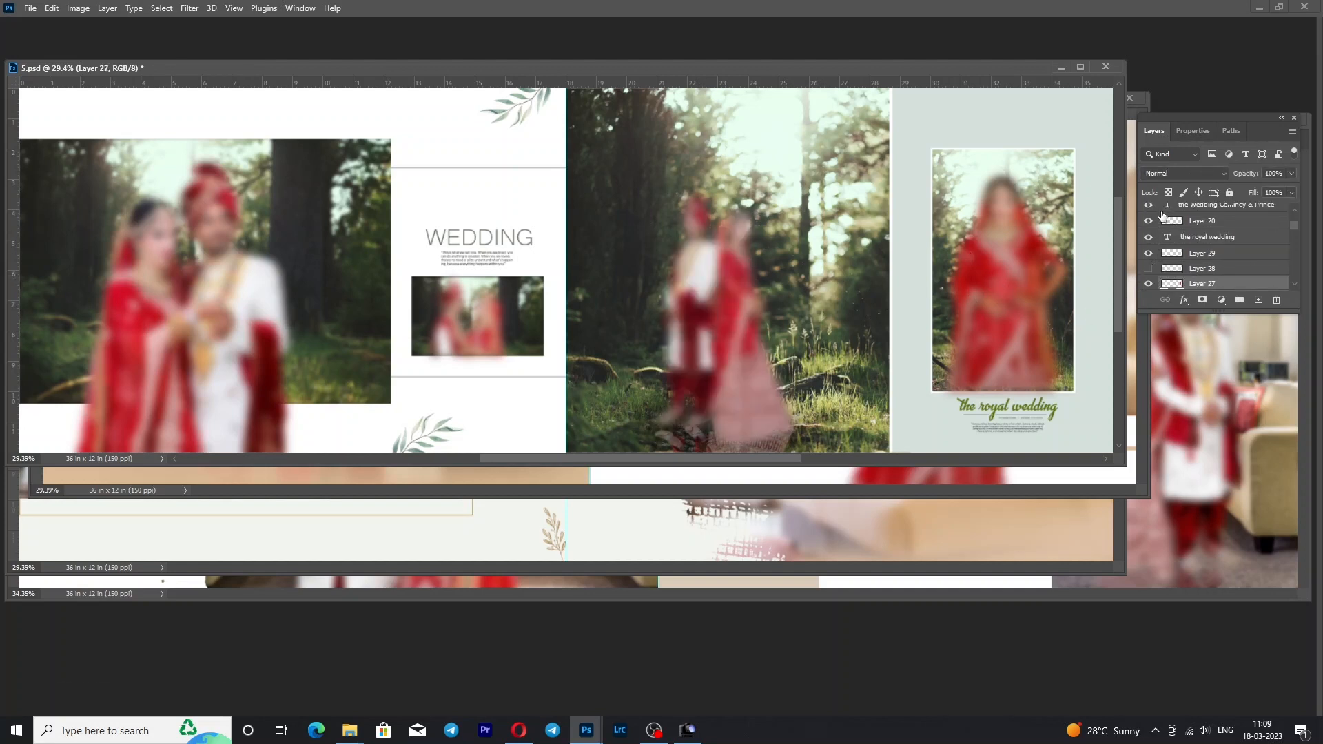
click(1149, 284)
click(1054, 416)
click(1149, 237)
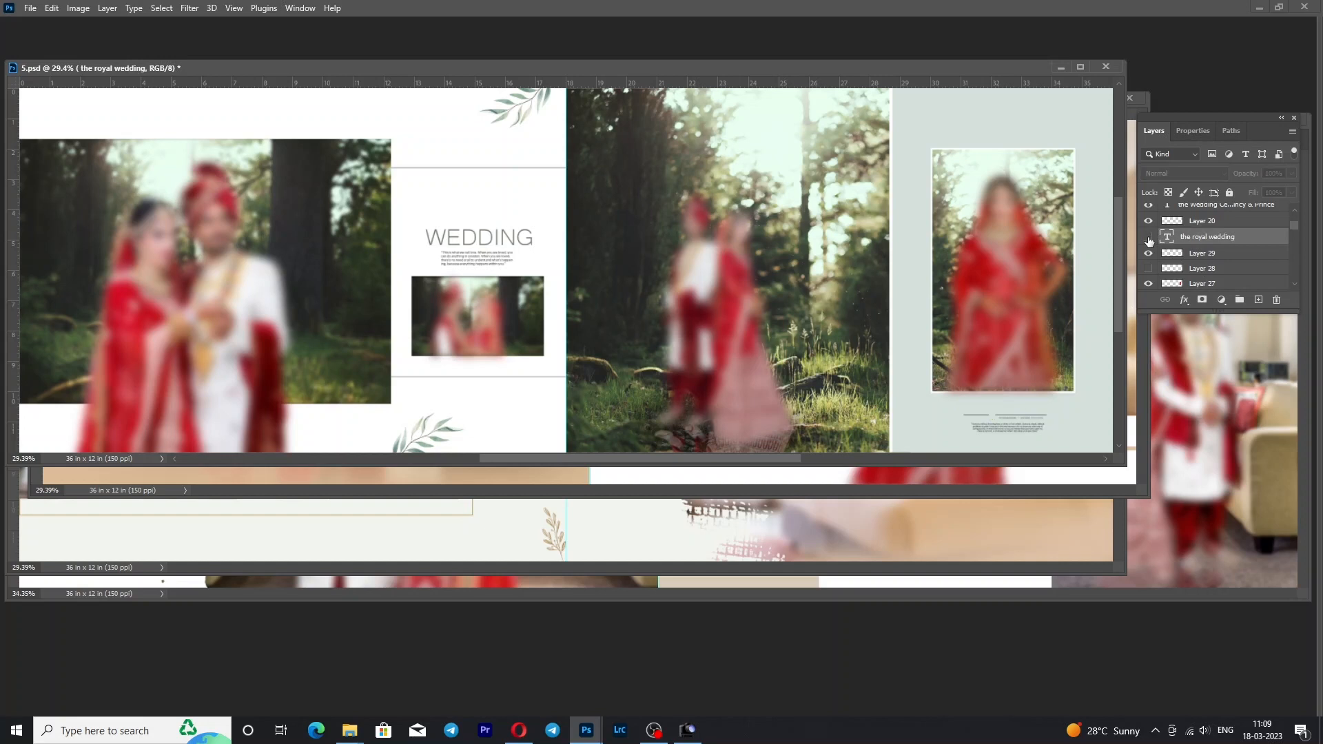
click(1150, 237)
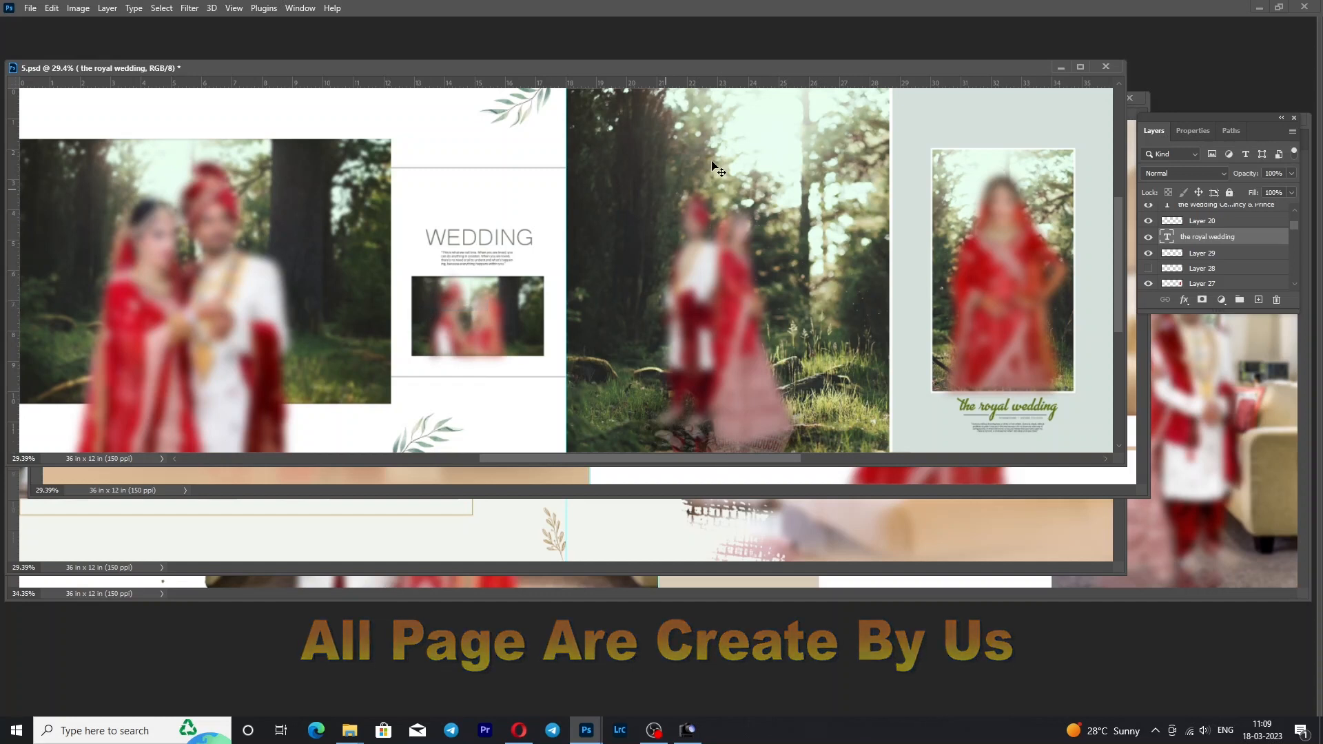
Hide the large couple's Layer 26 in 5.psd and toggle the forest background's Layer 19 behind it to inspect it.
click(236, 308)
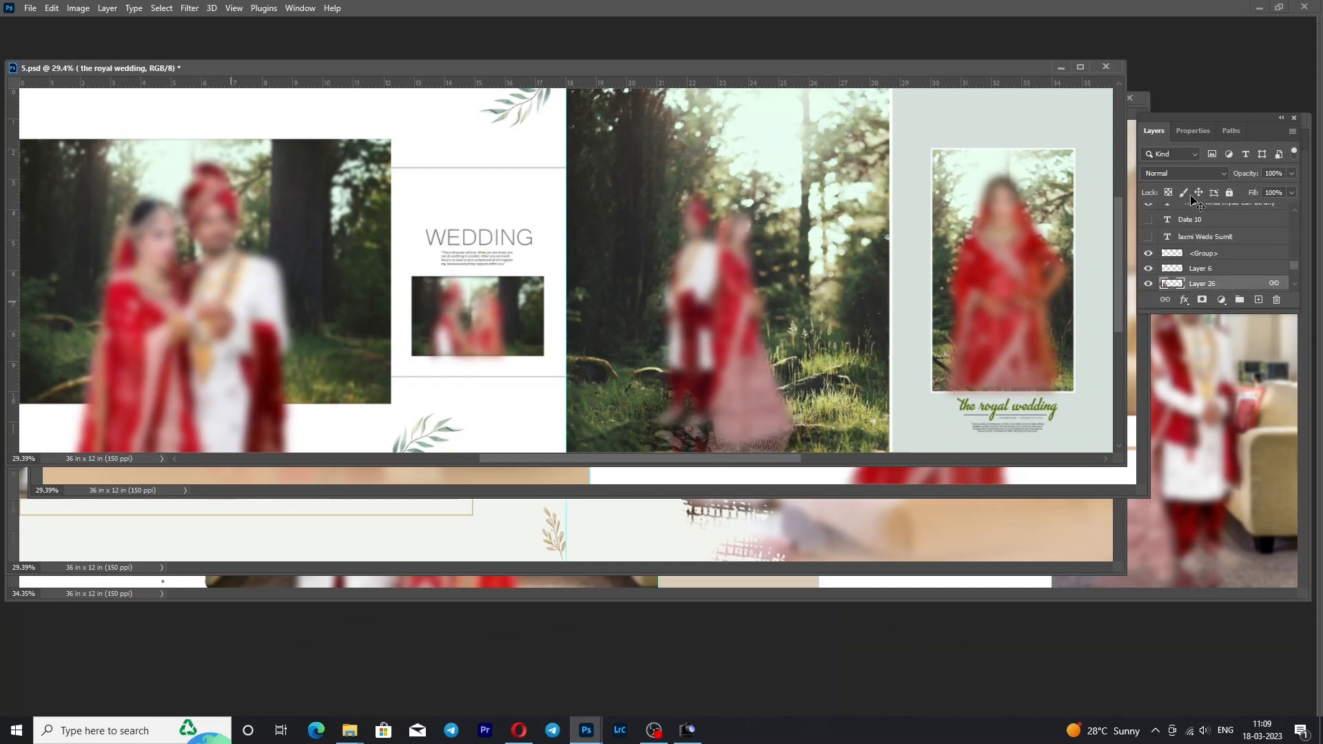
click(346, 238)
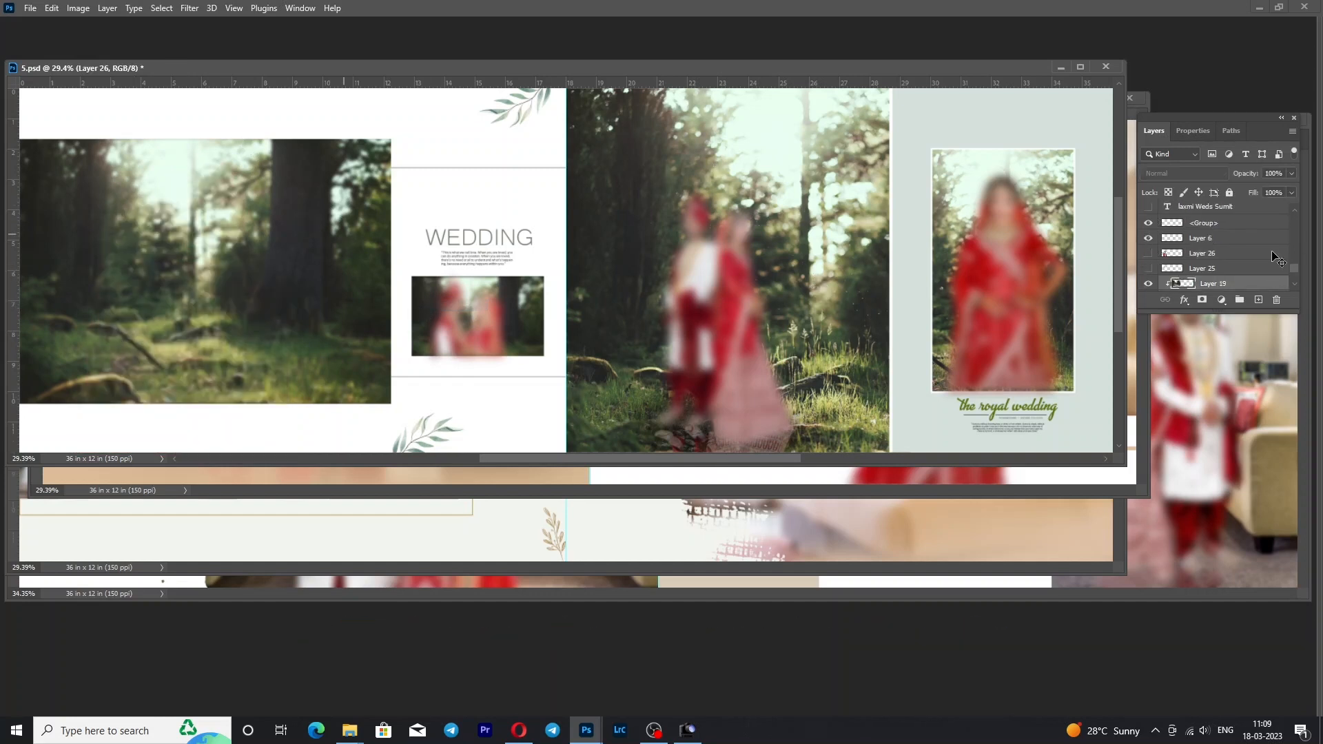
click(1151, 284)
key(z)
right_click(402, 270)
click(438, 279)
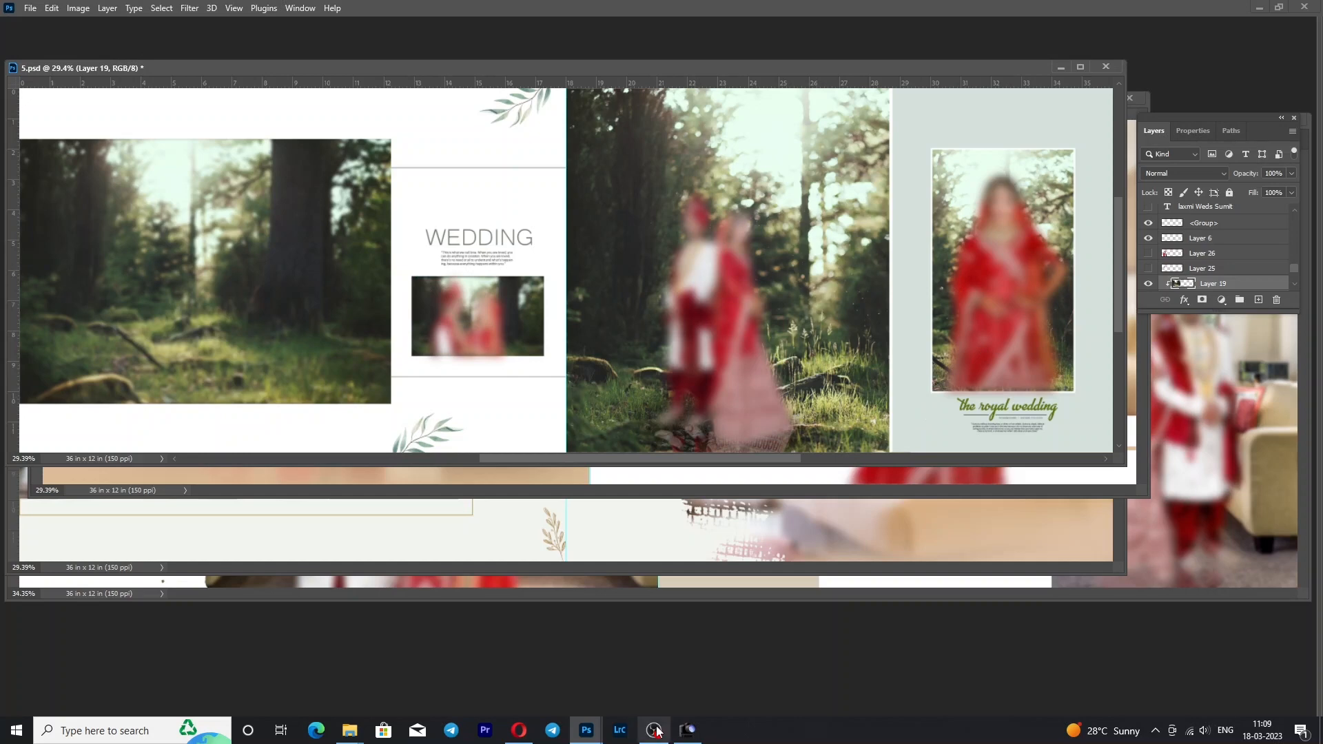
Bring up 6.psd, fit it on screen, and toggle the standing couple's Layer 5 off and on to inspect it.
mouse_move(586, 730)
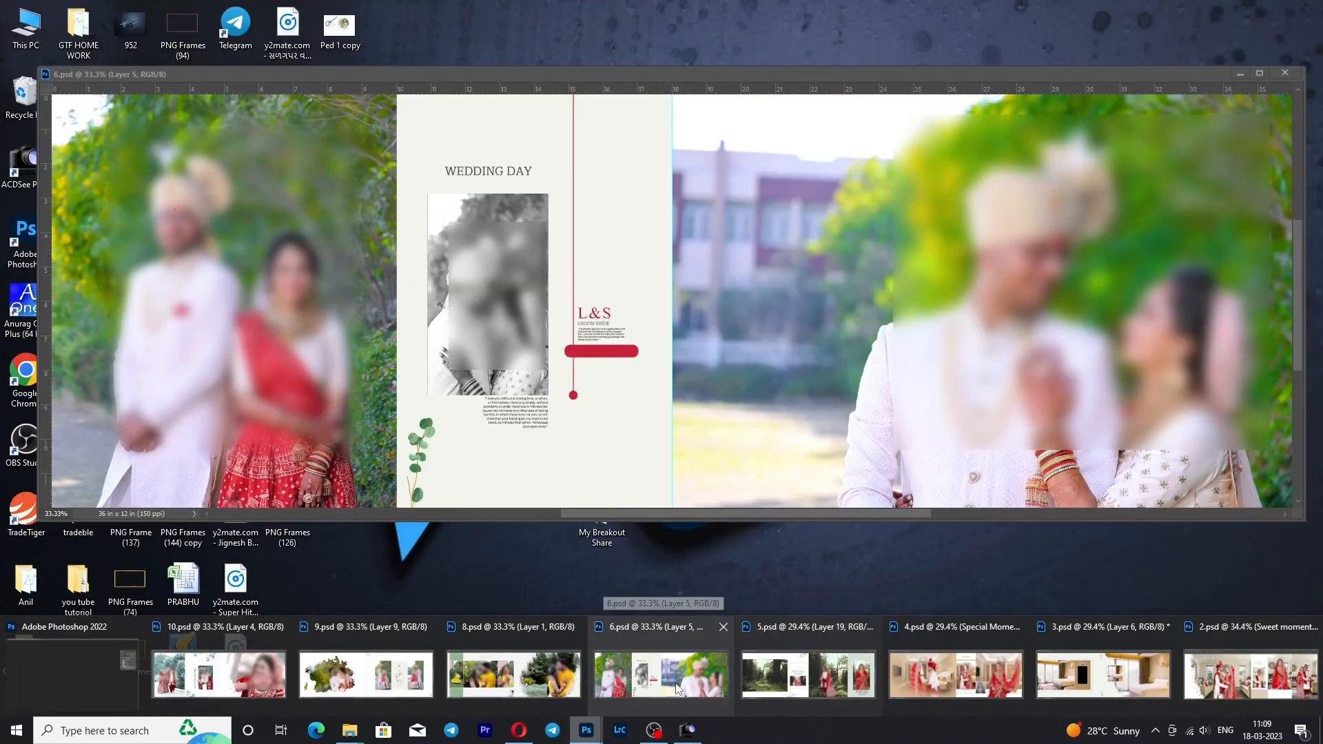
click(673, 691)
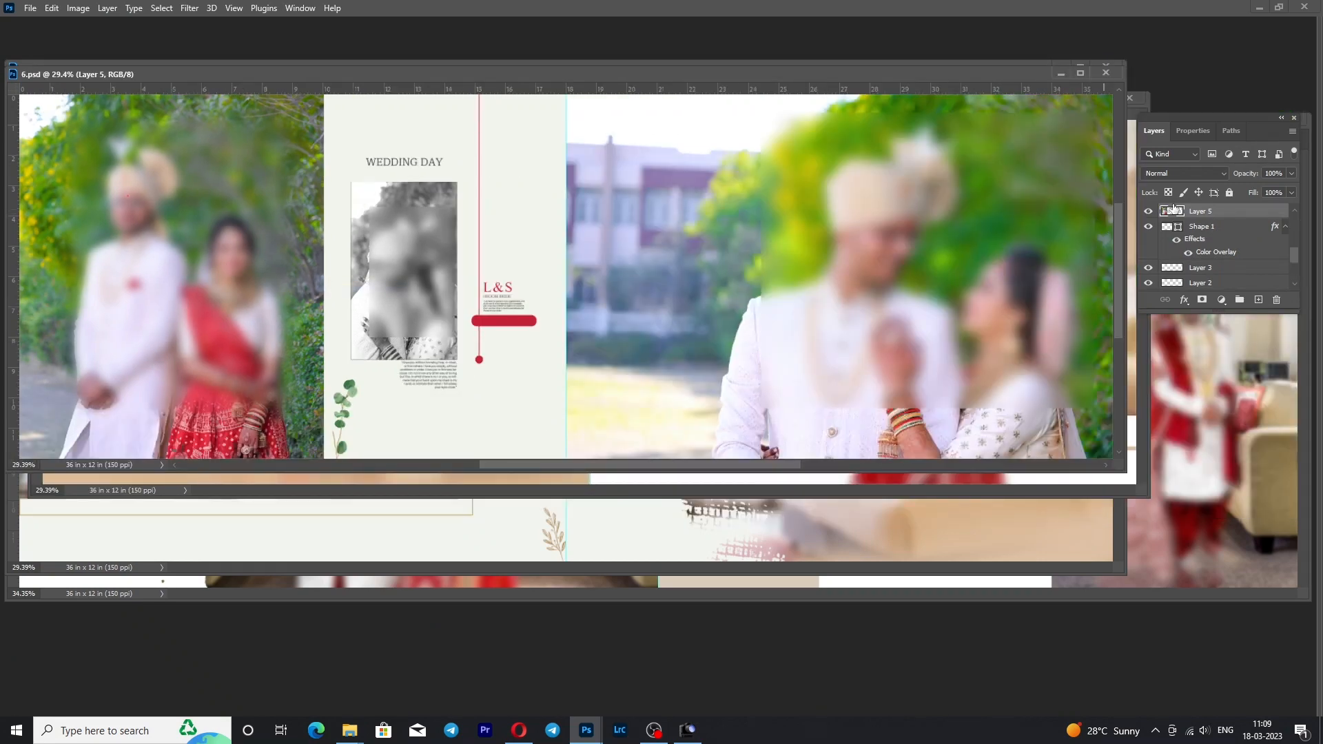
click(1148, 212)
click(1149, 212)
Hide the large close-up couple photo's Layer 6 copy and the black-and-white portrait's Layer 7 copy in 6.psd.
scroll(1171, 234, up, 2)
click(1203, 211)
click(1148, 212)
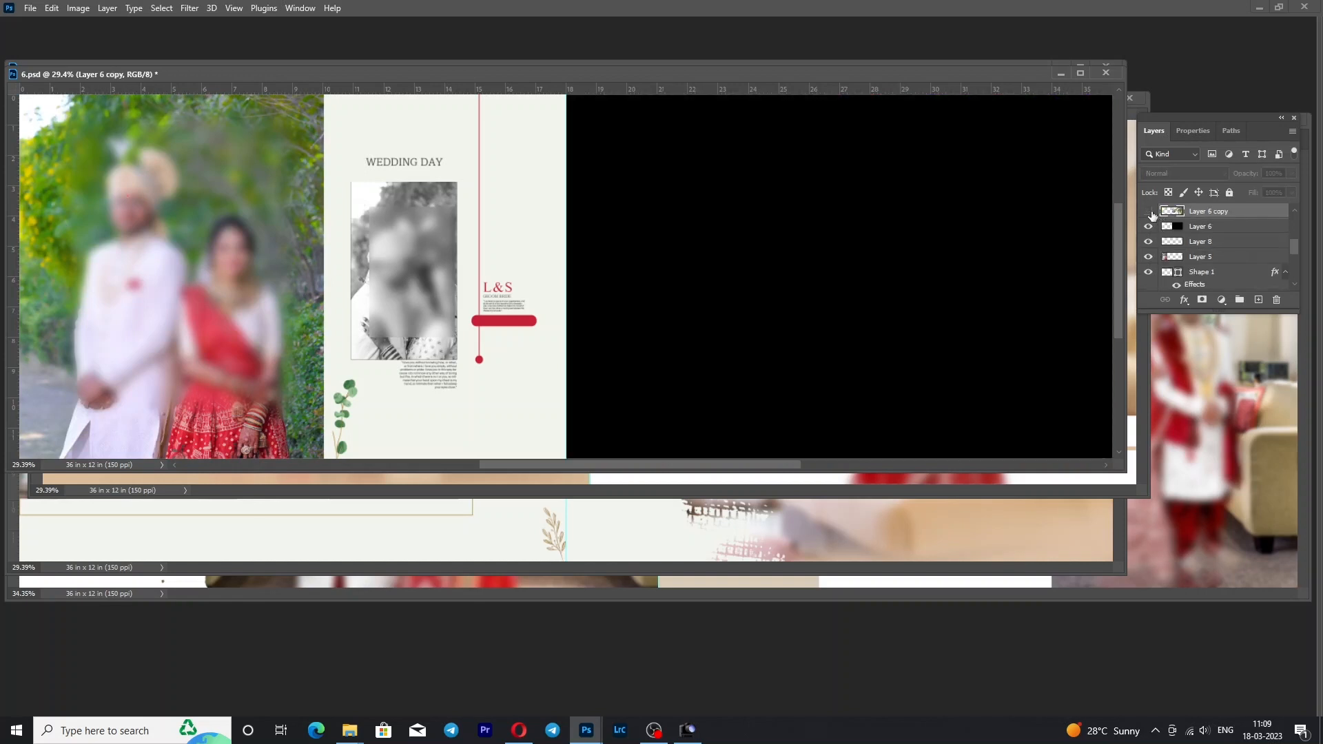
click(399, 259)
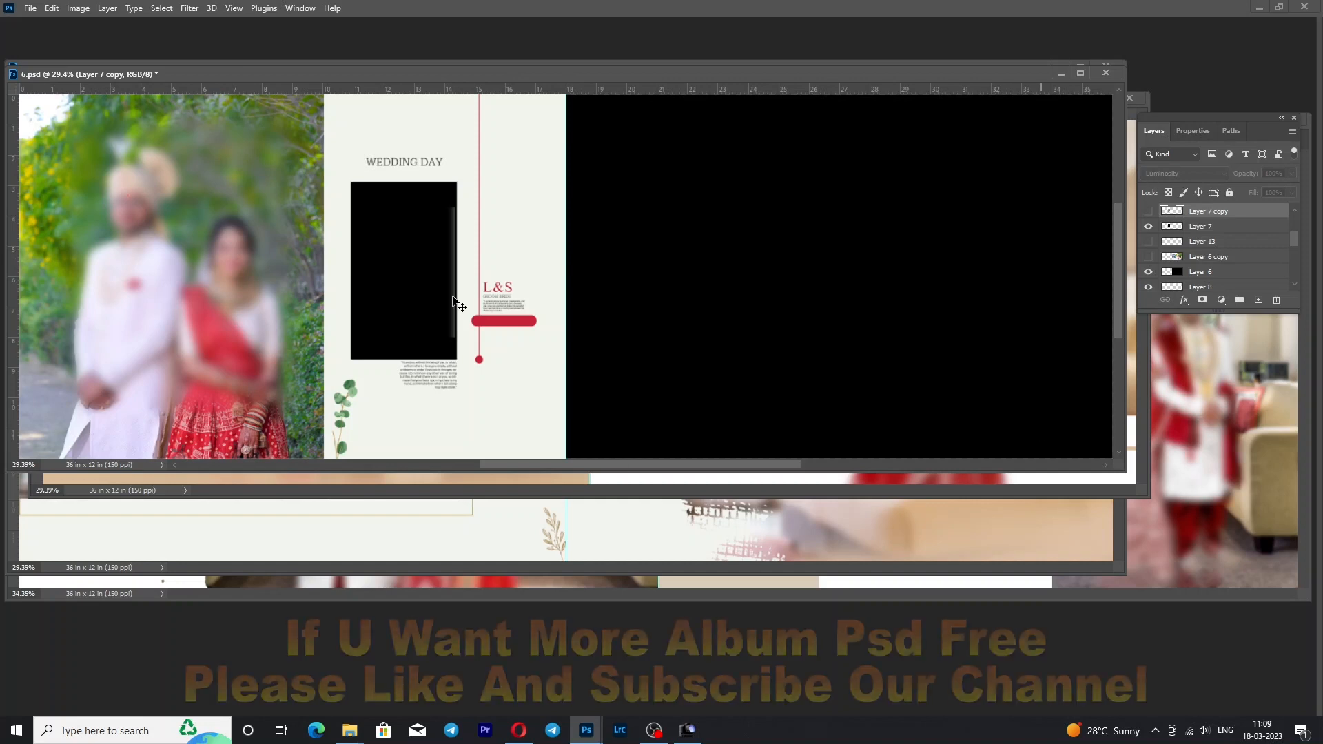
Toggle the "L&S" and "Wedding Day" text layers in 6.psd off and on to inspect them.
click(499, 290)
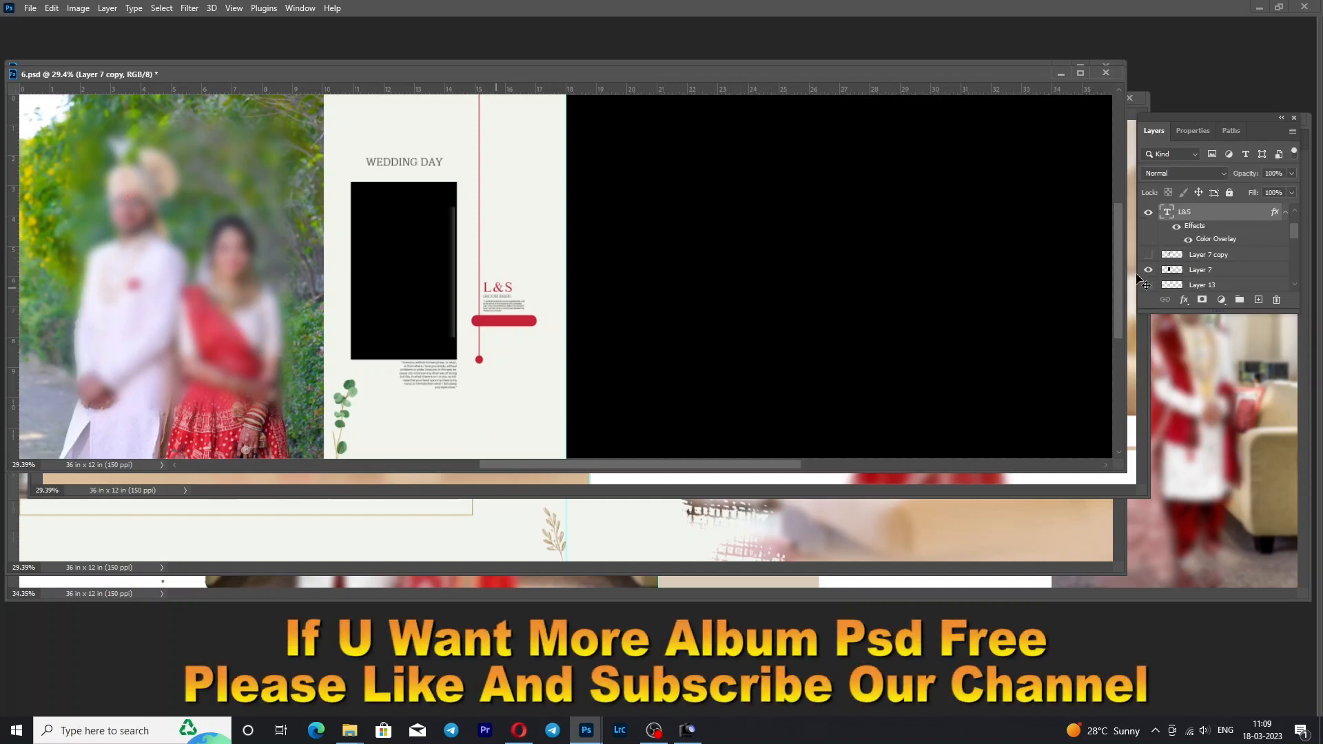
click(1149, 214)
click(1149, 214)
click(427, 162)
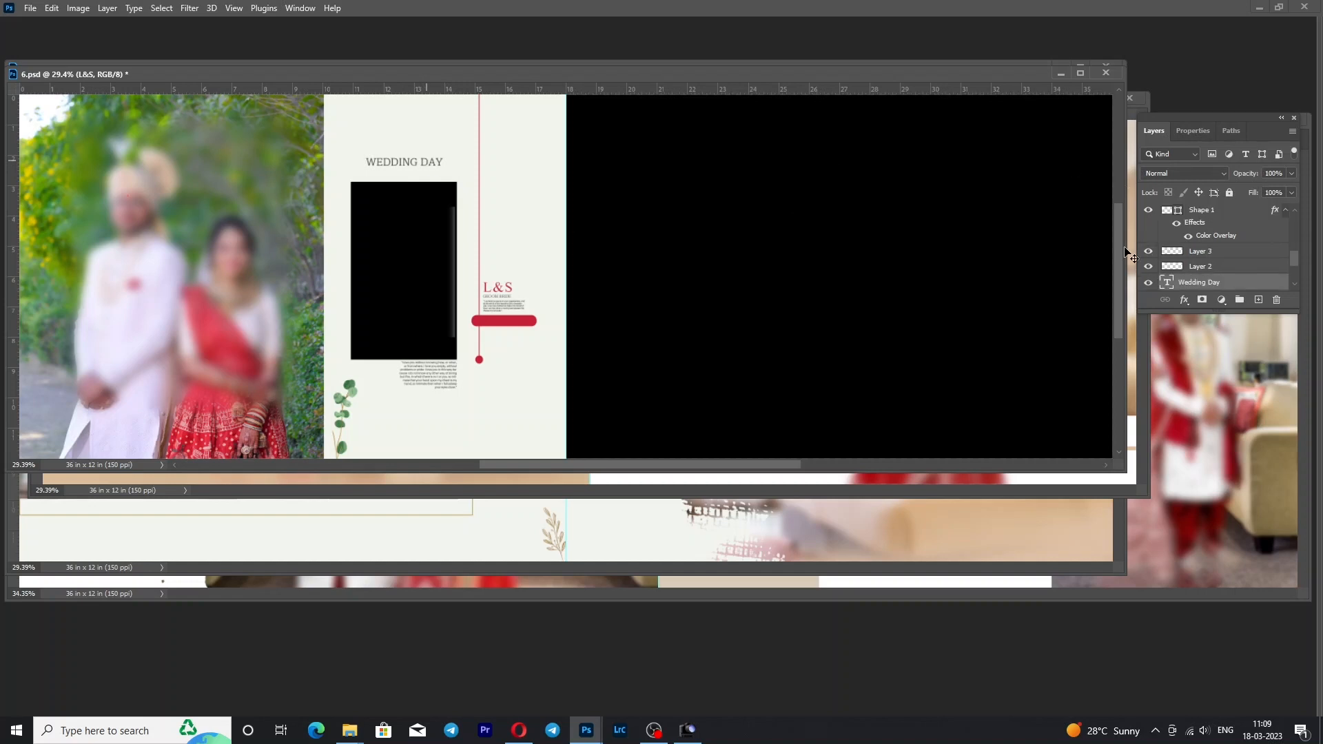
click(1149, 283)
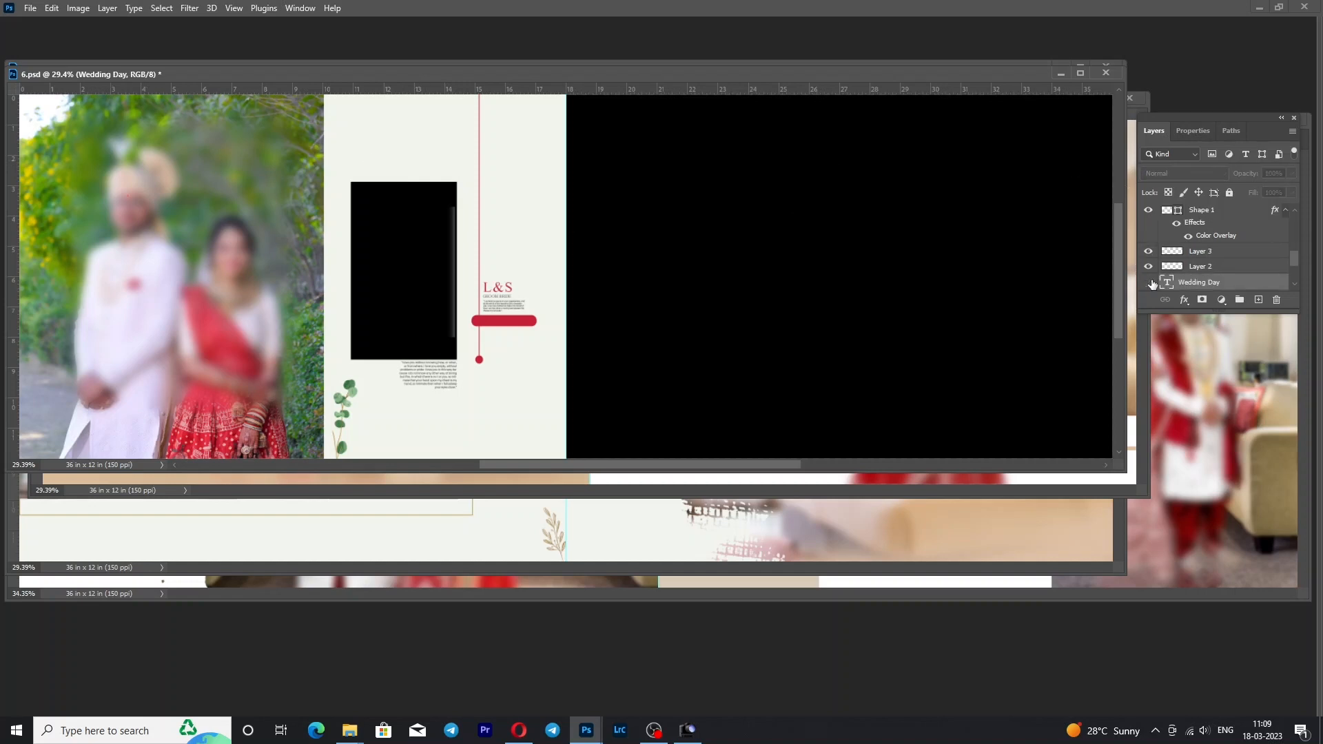
click(1150, 284)
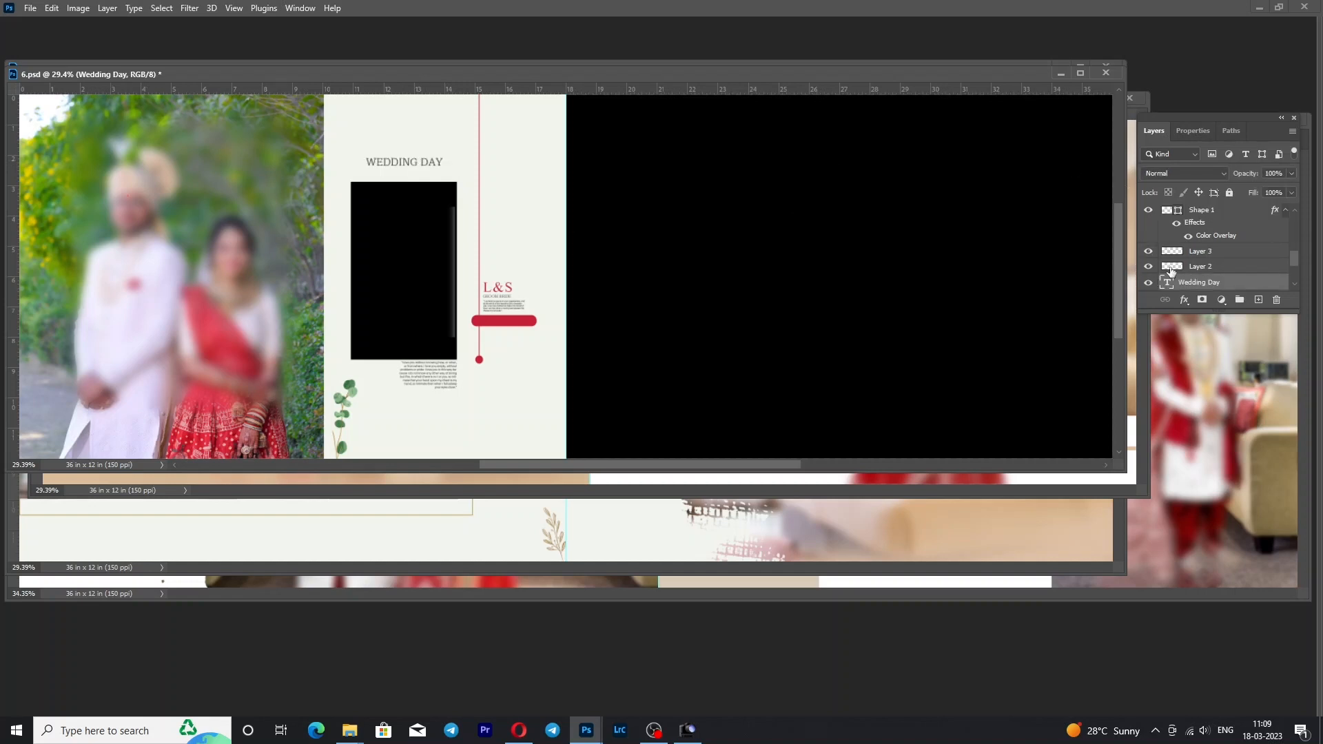
Toggle the "I love you" quote text layer and the red bar's Shape 1 layer in 6.psd to inspect them.
click(437, 377)
click(1150, 284)
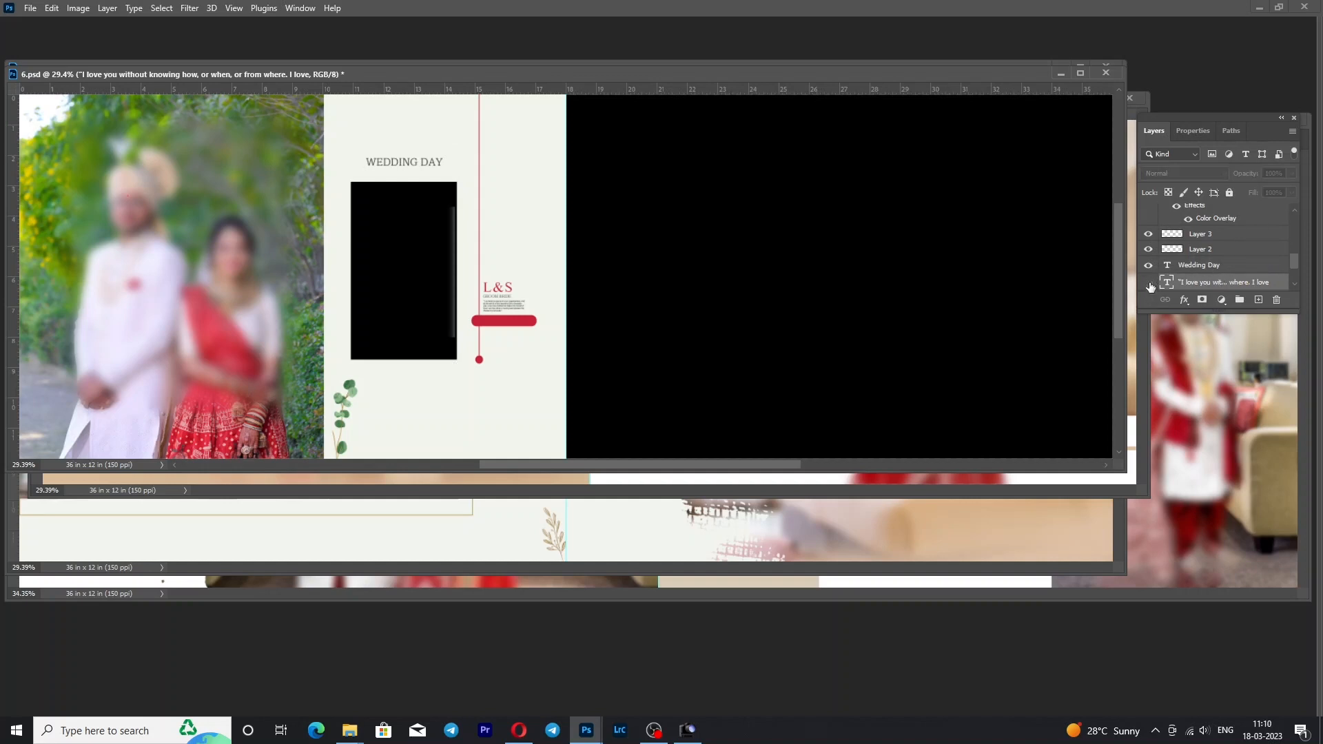
click(1149, 284)
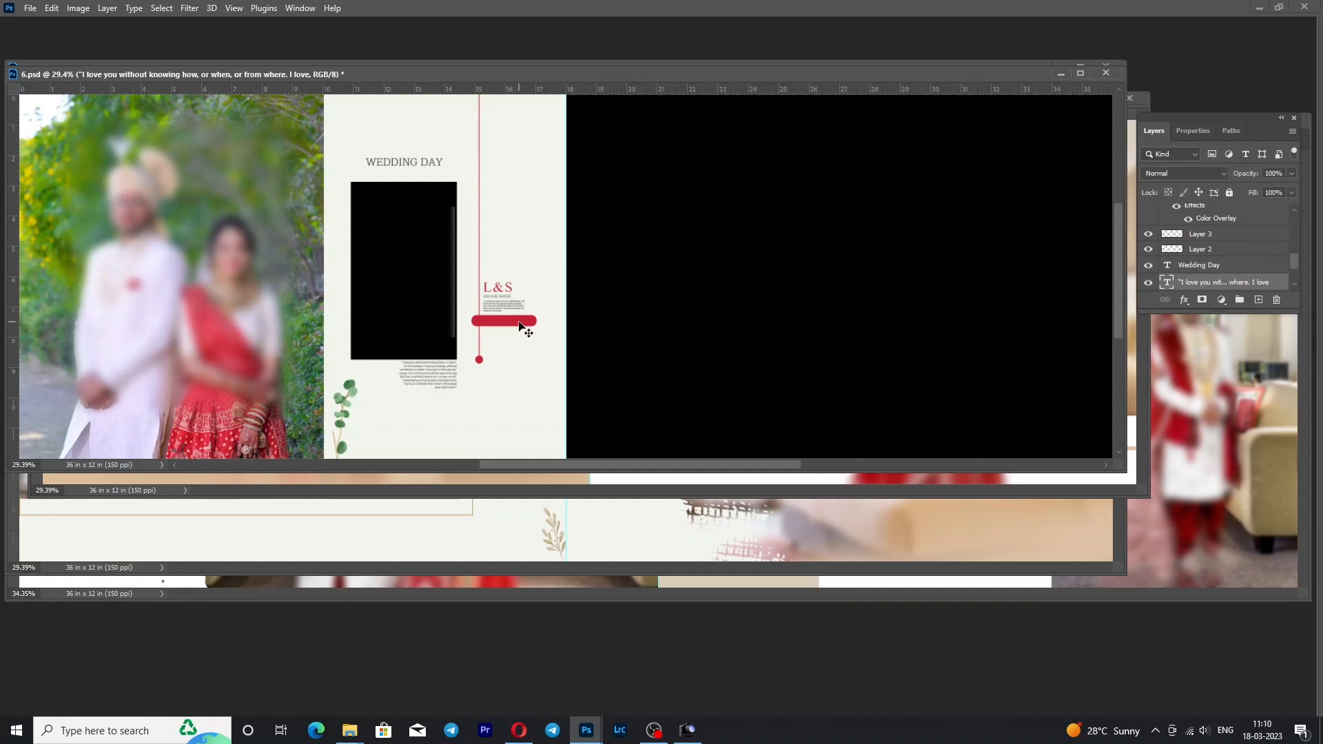
click(527, 321)
click(1149, 212)
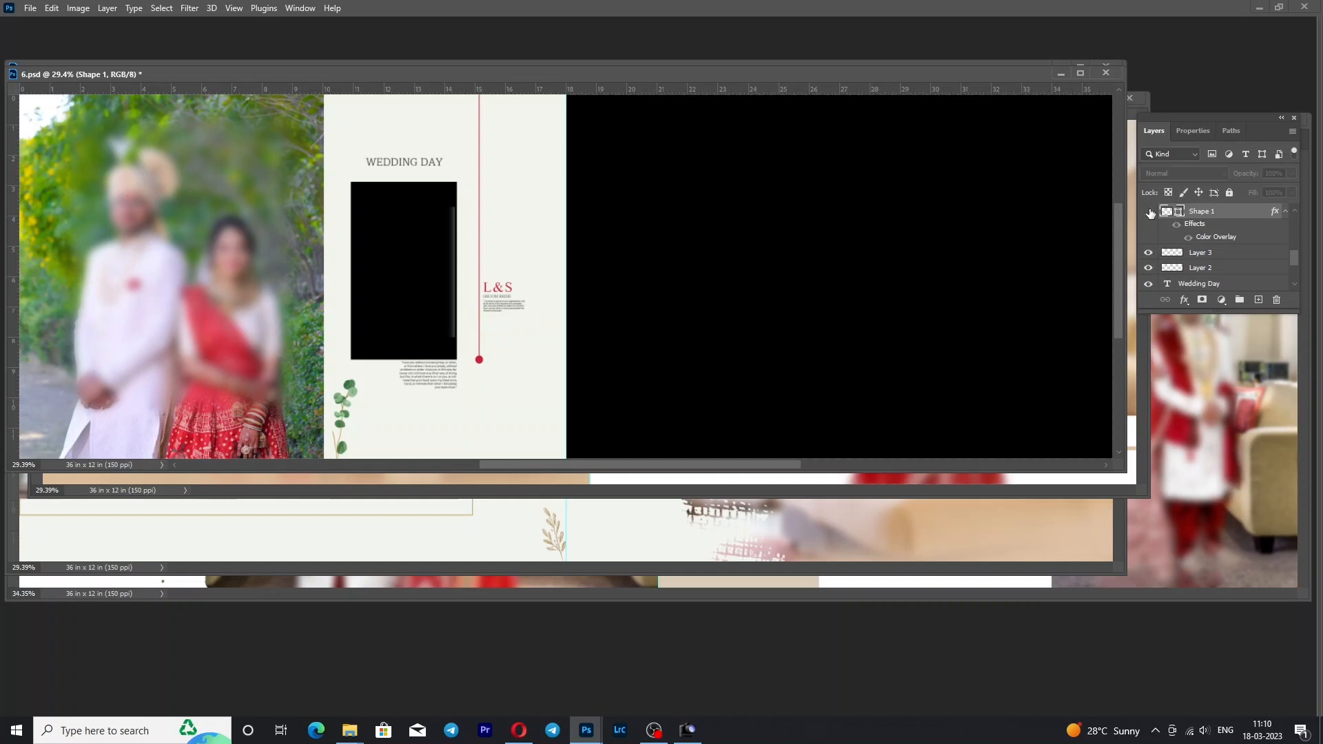
click(1149, 211)
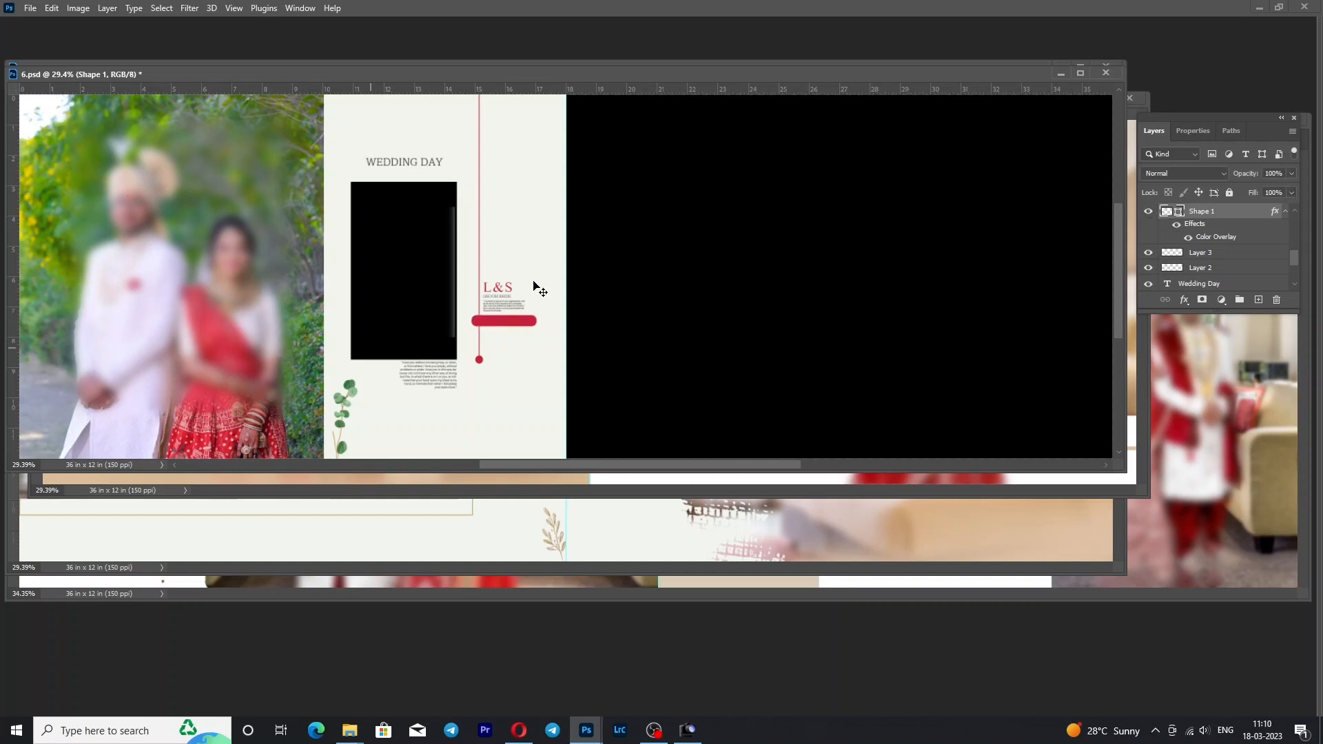
Hide the standing couple's Layer 5 in 6.psd and move the document window slightly lower.
right_click(382, 260)
click(398, 267)
key(ctrl+v)
click(1149, 212)
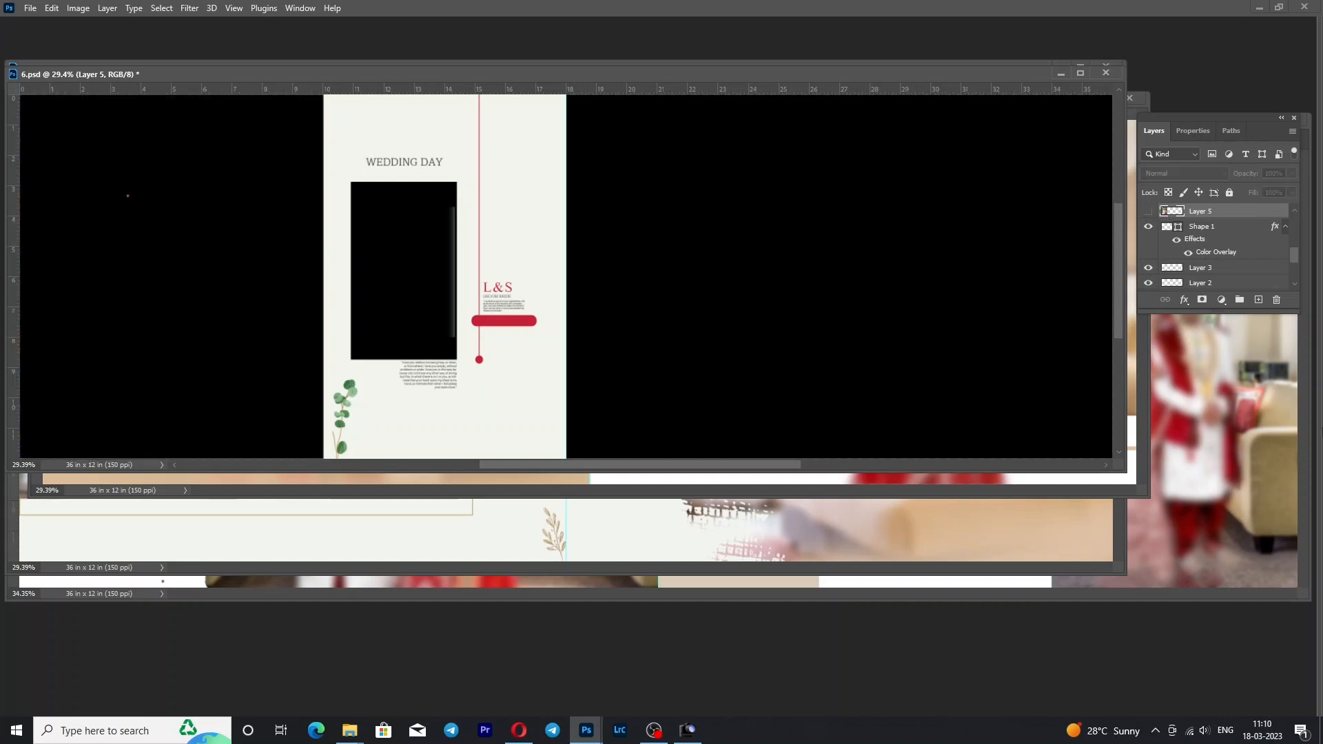
drag(346, 73, 368, 97)
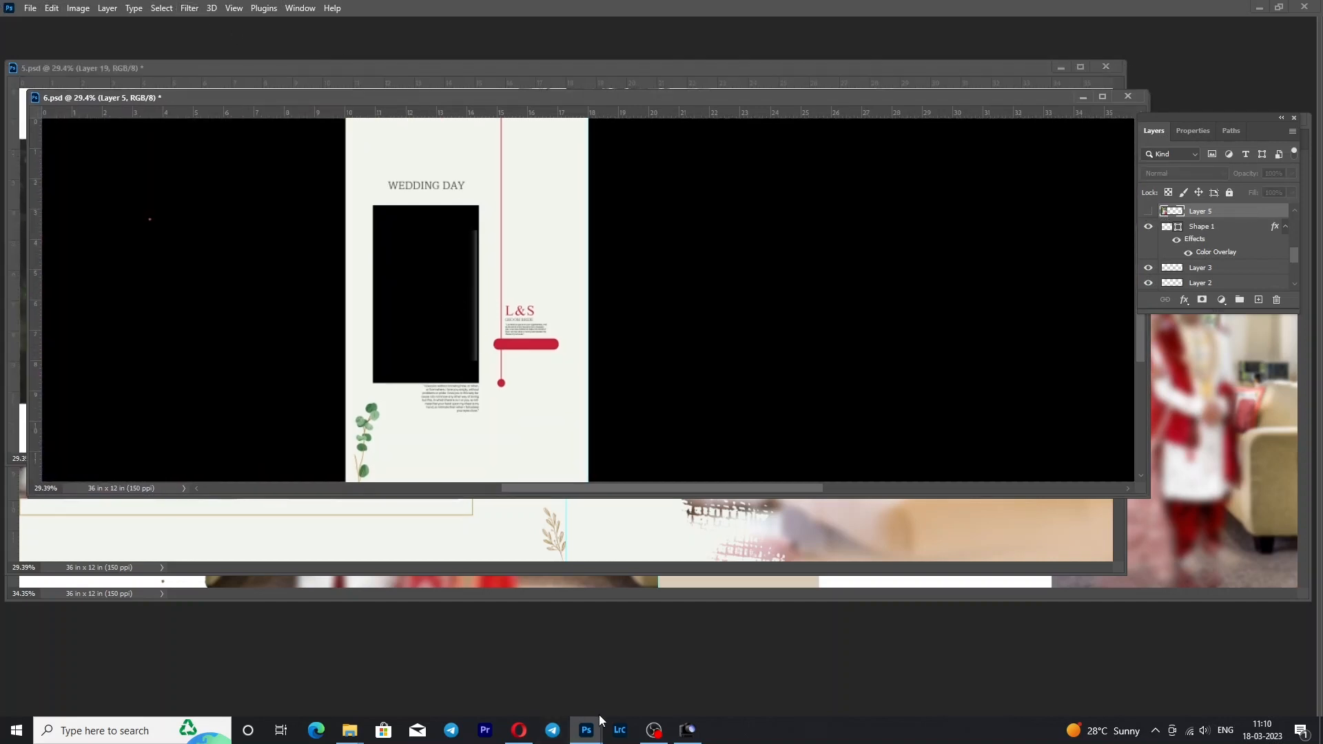
Bring up 8.psd, fit it on screen, and hide the brush-masked couple photo's Layer 1.
mouse_move(588, 734)
click(514, 672)
right_click(498, 290)
click(527, 298)
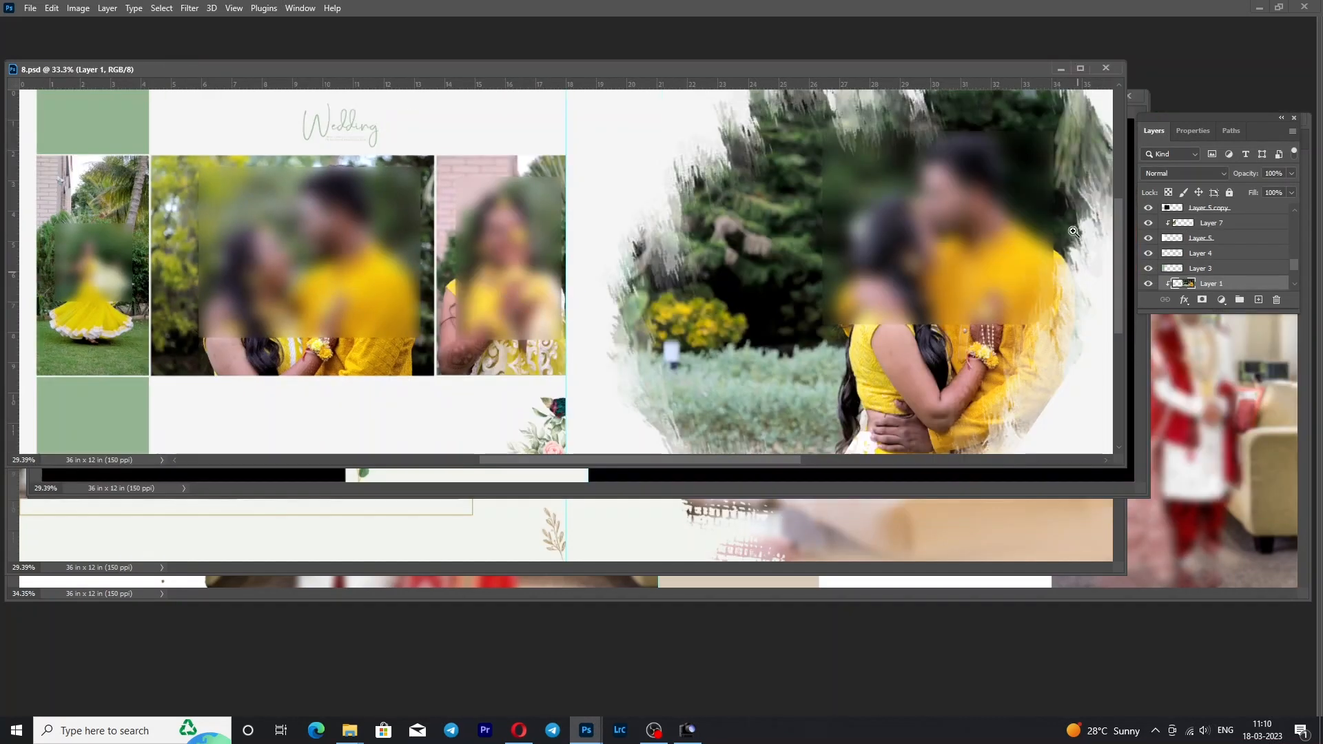
click(1148, 284)
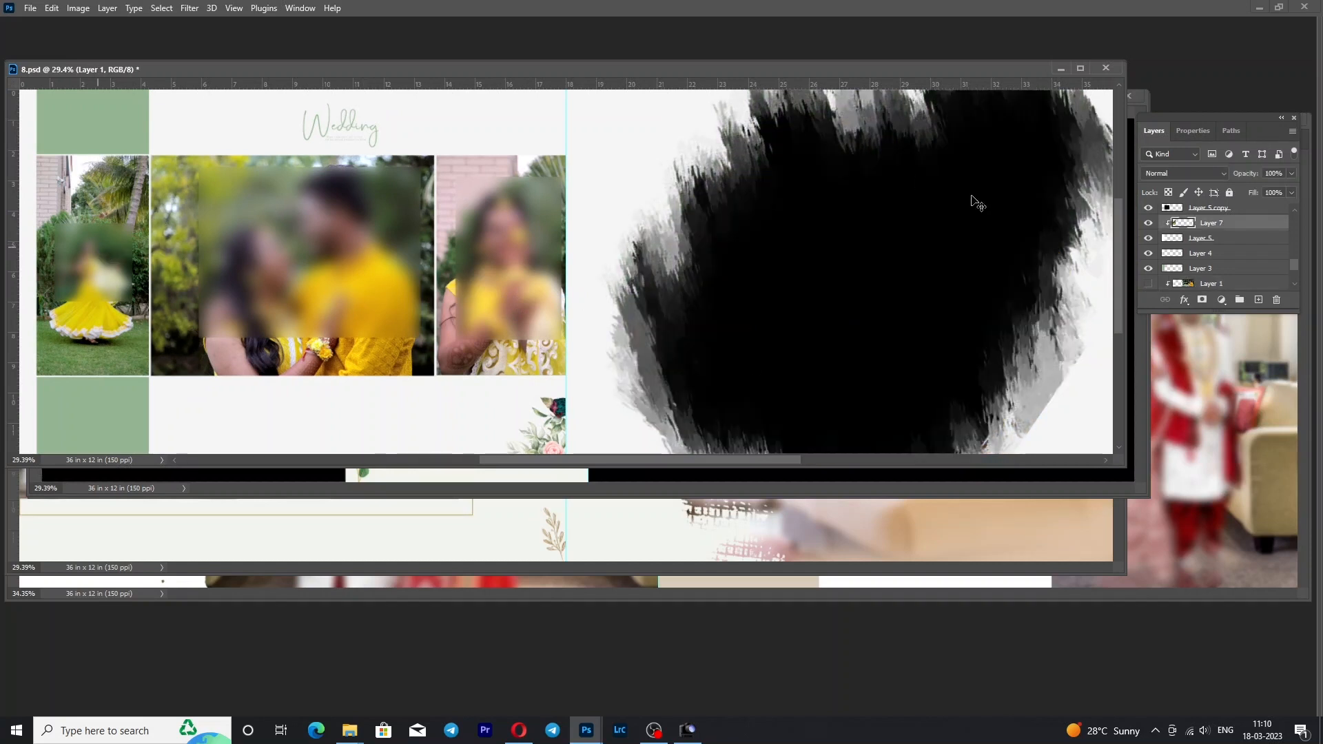
Toggle the three framed photos in 8.psd, Layer 7, Layer 8 and Layer 9, off and on to inspect them.
click(1151, 223)
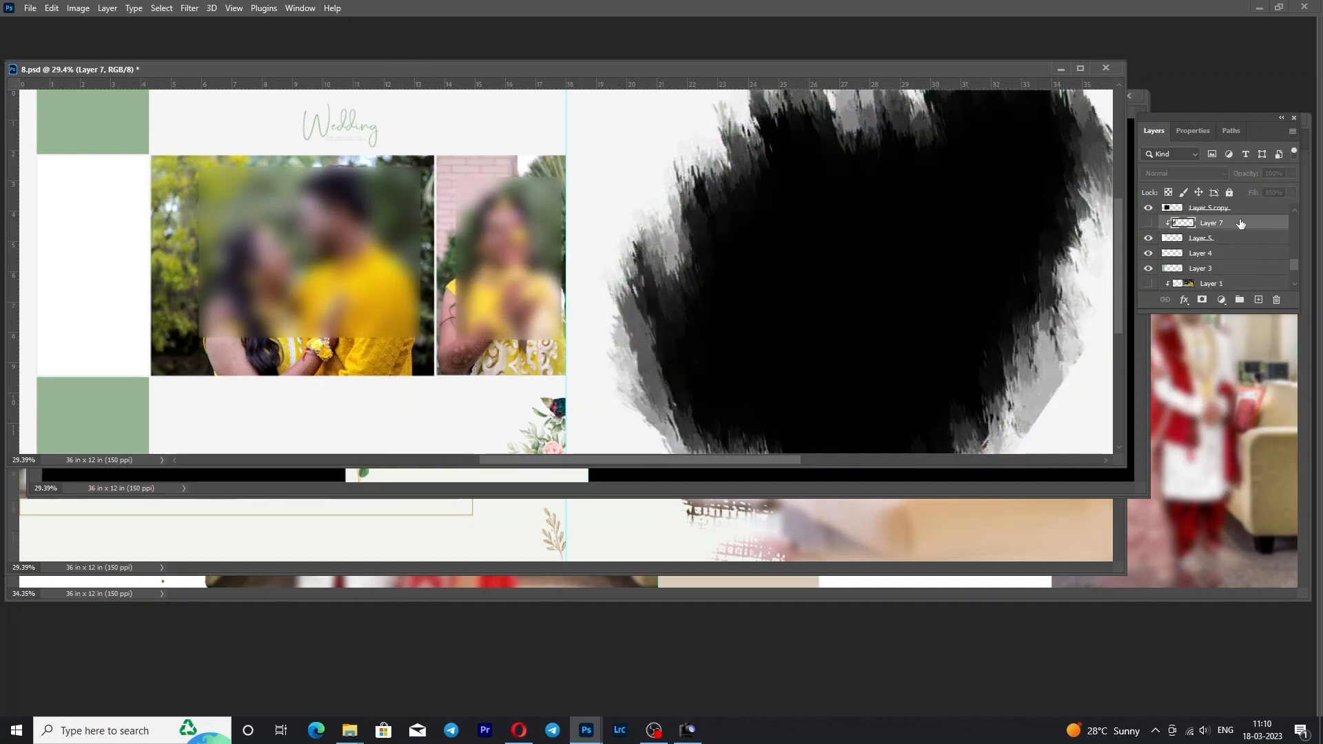
click(1149, 223)
click(329, 289)
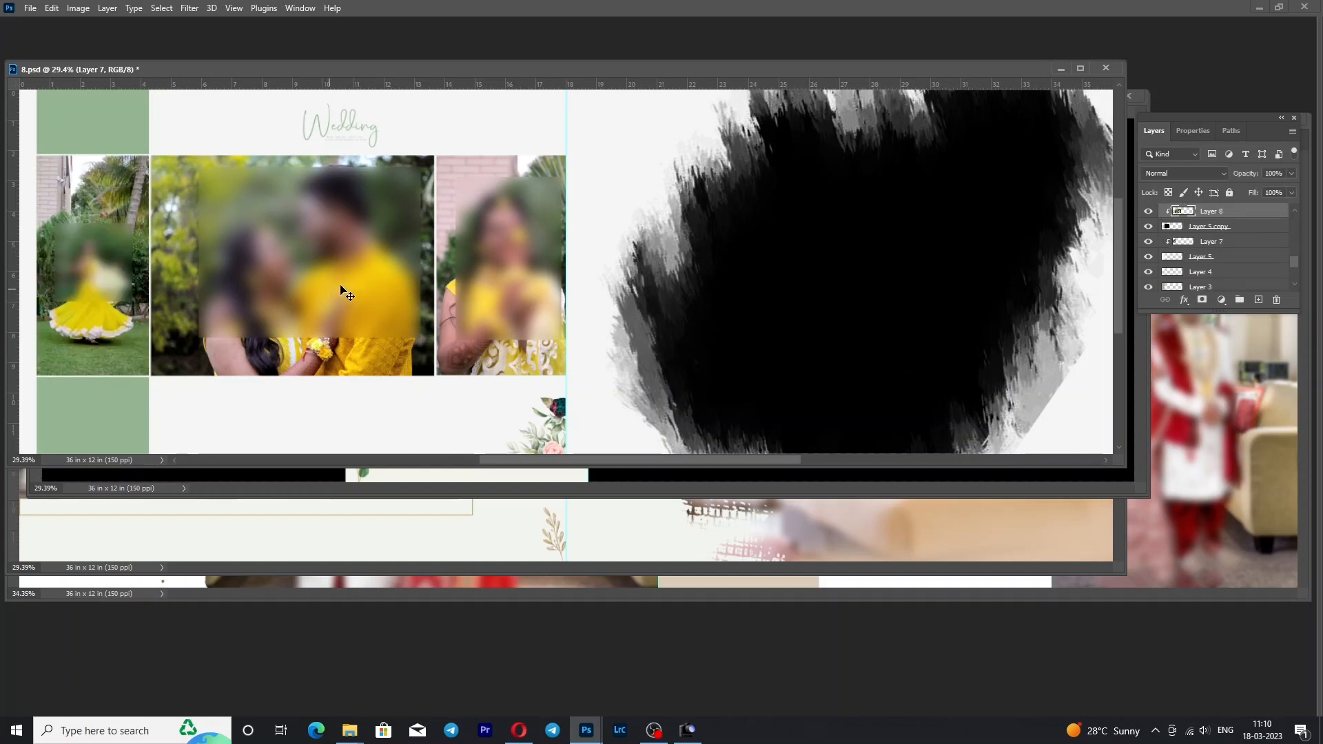
click(1150, 211)
click(1149, 211)
click(556, 237)
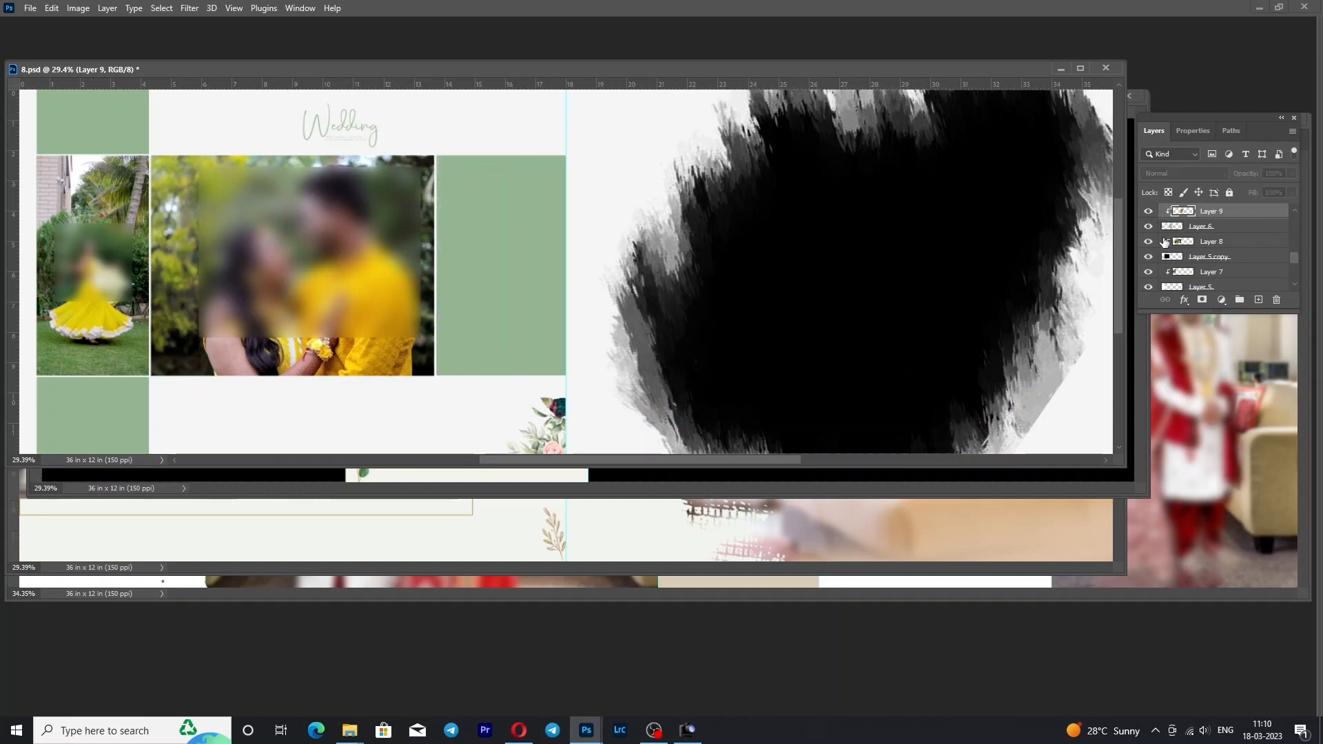
Toggle the "Wedding" title text layer in 8.psd off and on to inspect it.
click(320, 124)
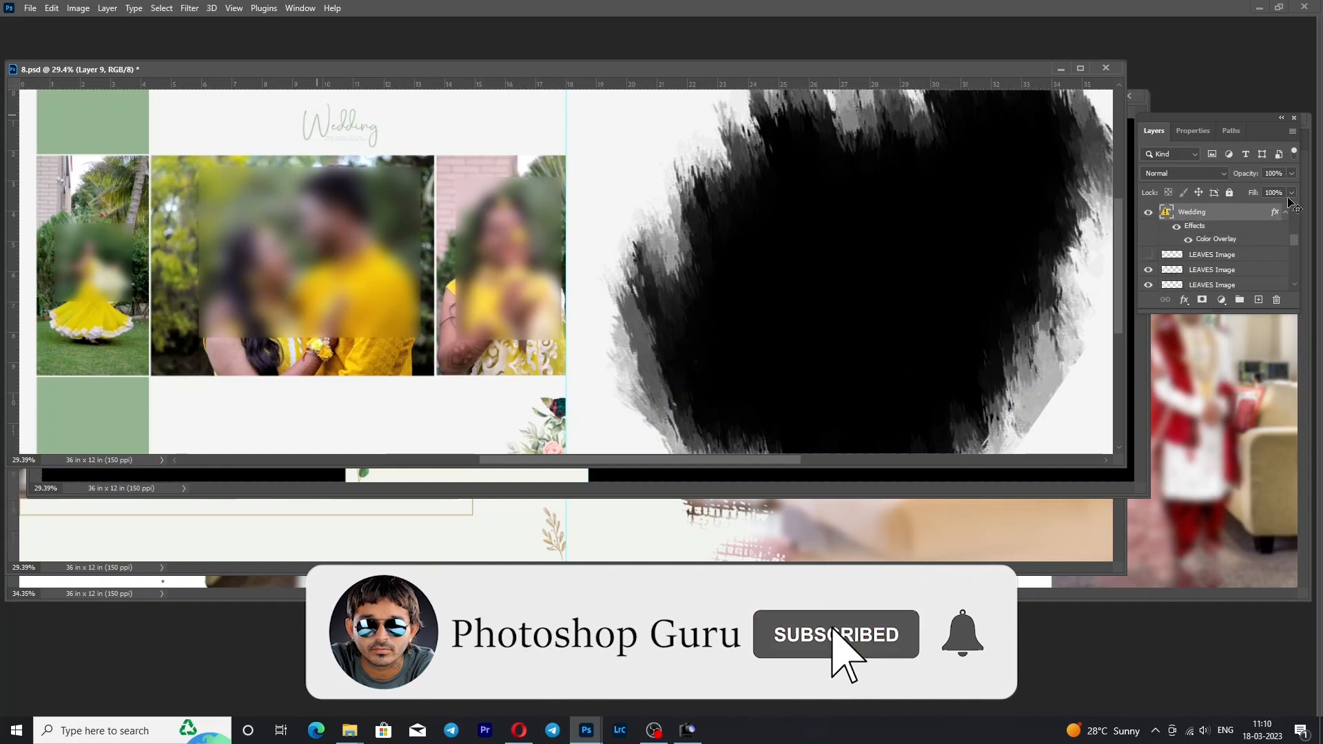
click(1149, 212)
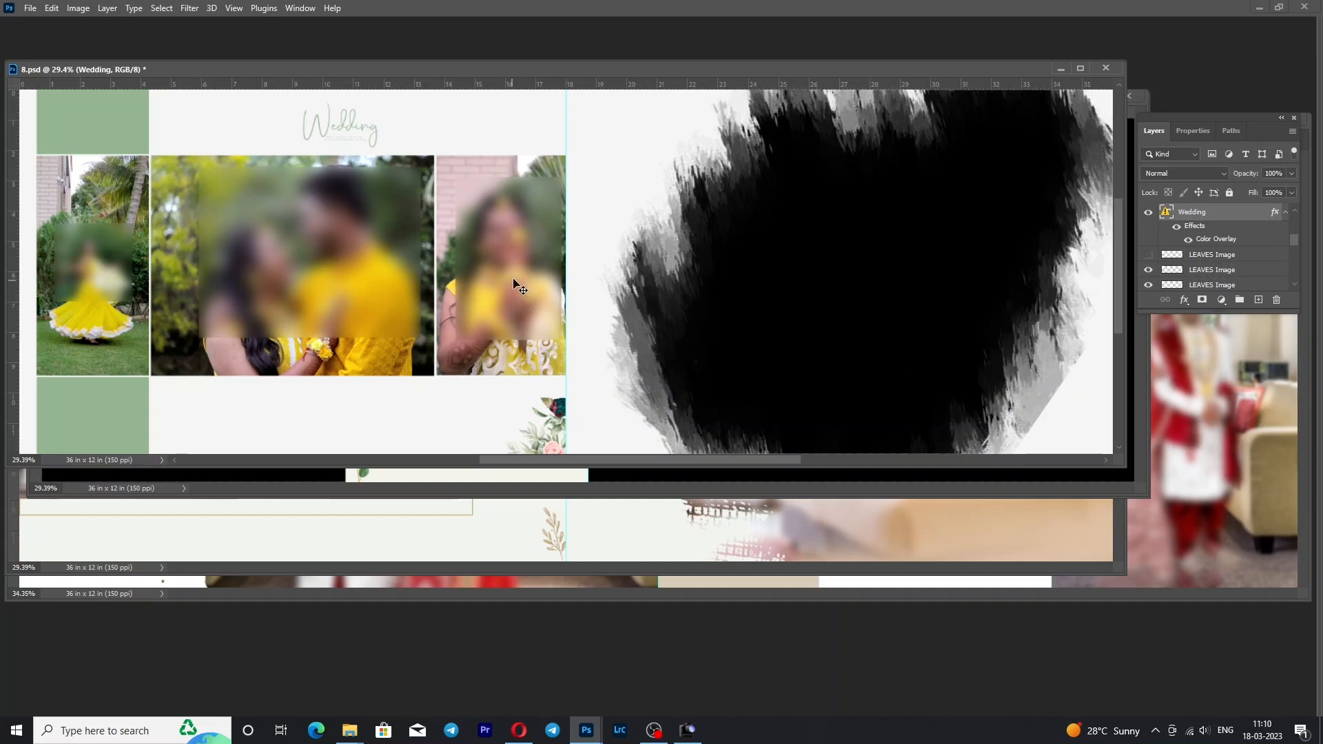
right_click(533, 293)
click(715, 313)
Bring up 9.psd, fit it on screen, and move its window lower over the other documents.
mouse_move(576, 738)
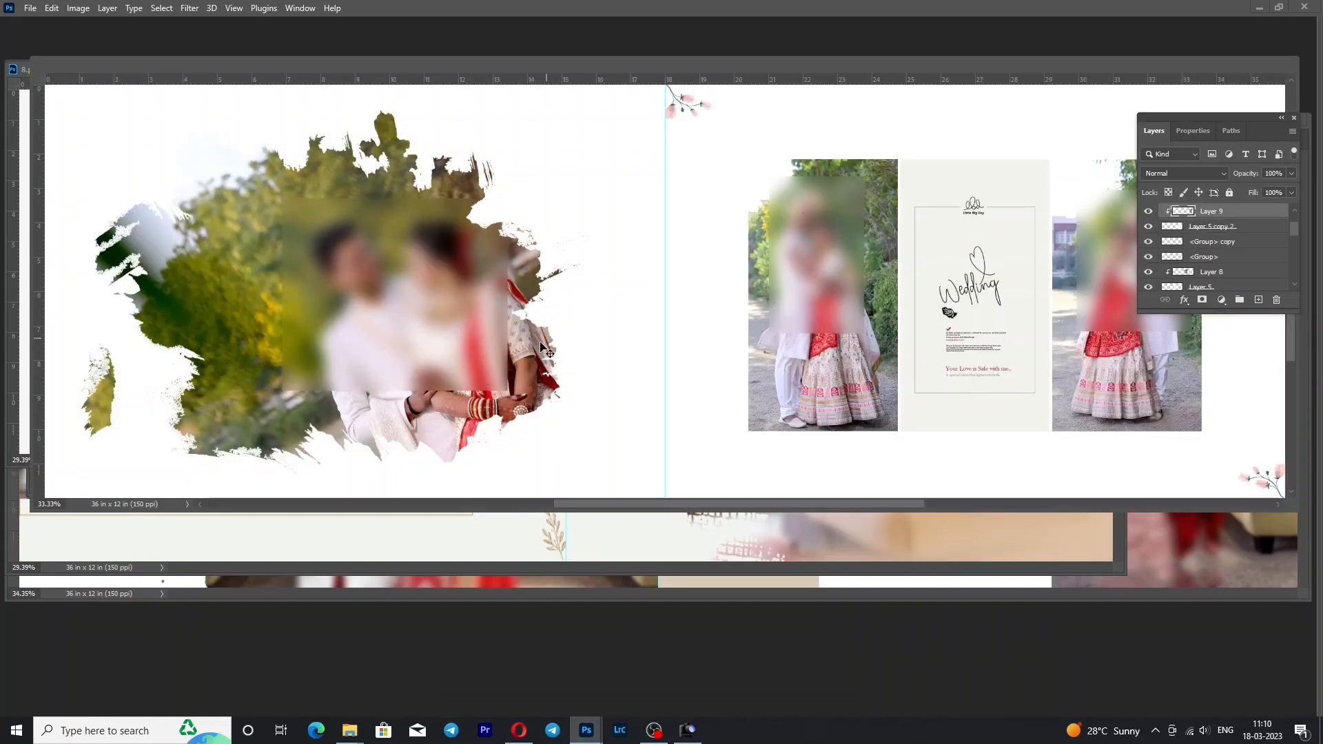
right_click(457, 320)
click(478, 332)
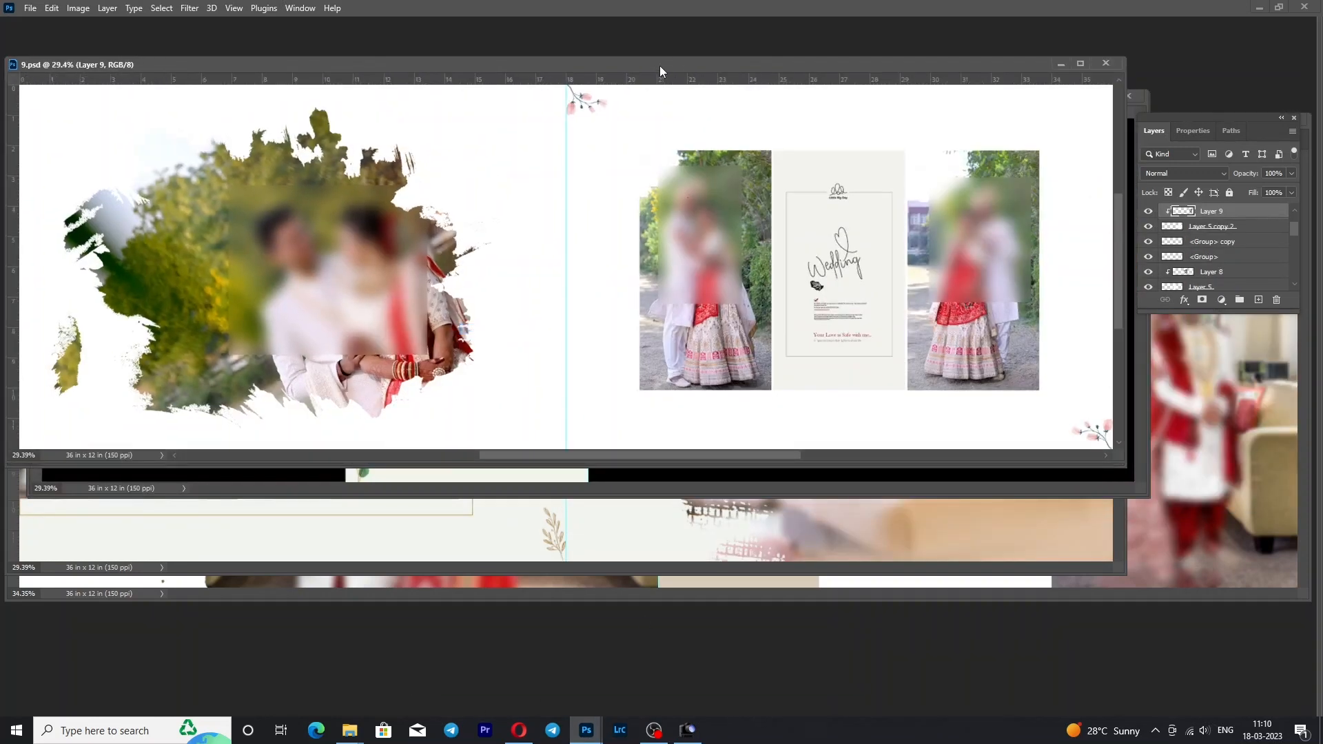
drag(657, 67, 741, 119)
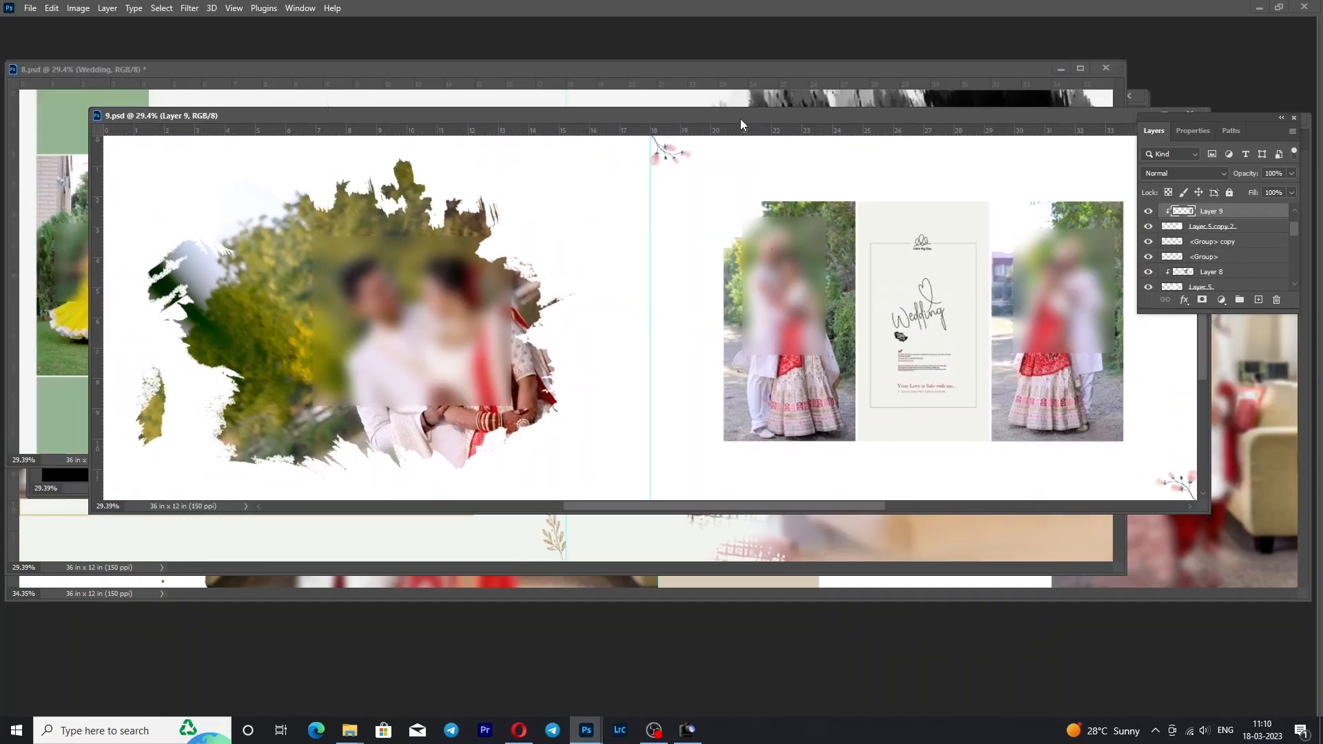
Toggle the brush-masked couple's Layer 3 and the first framed couple's Layer 8 in 9.psd to inspect them.
click(452, 308)
click(1149, 284)
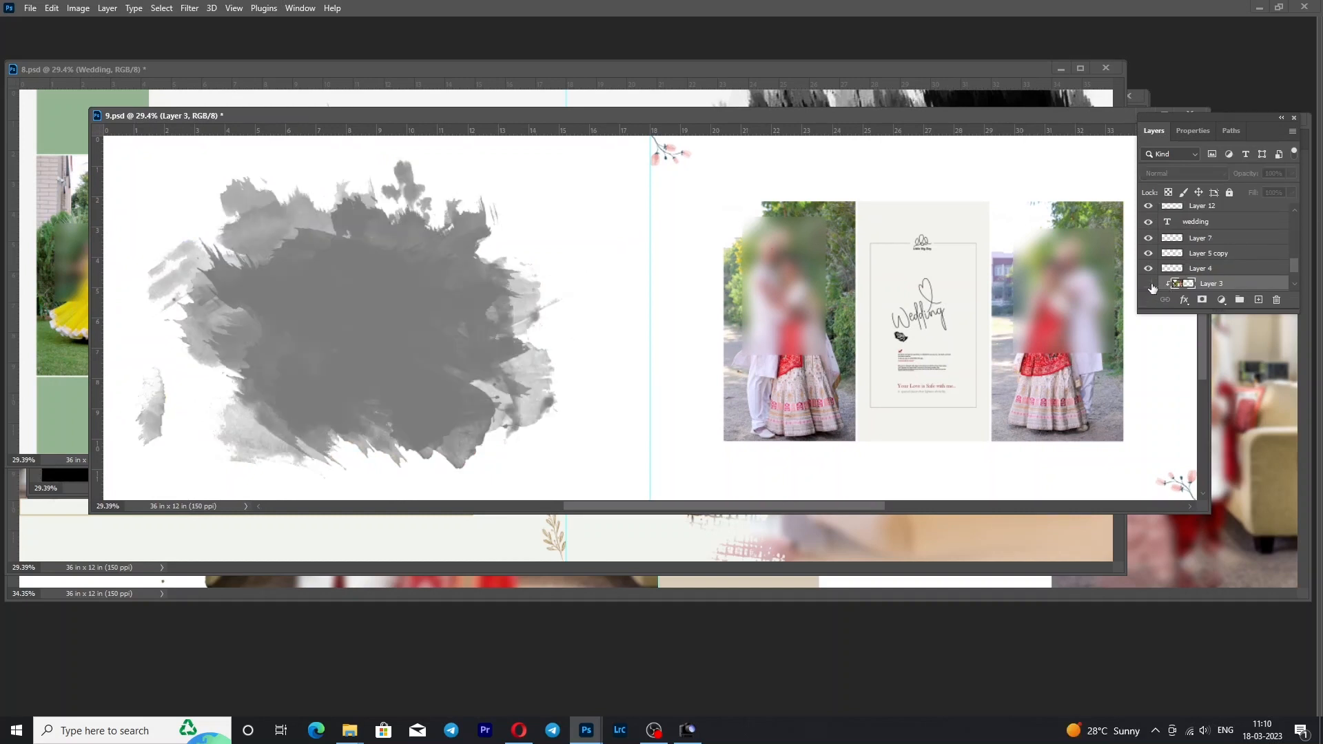
click(1149, 284)
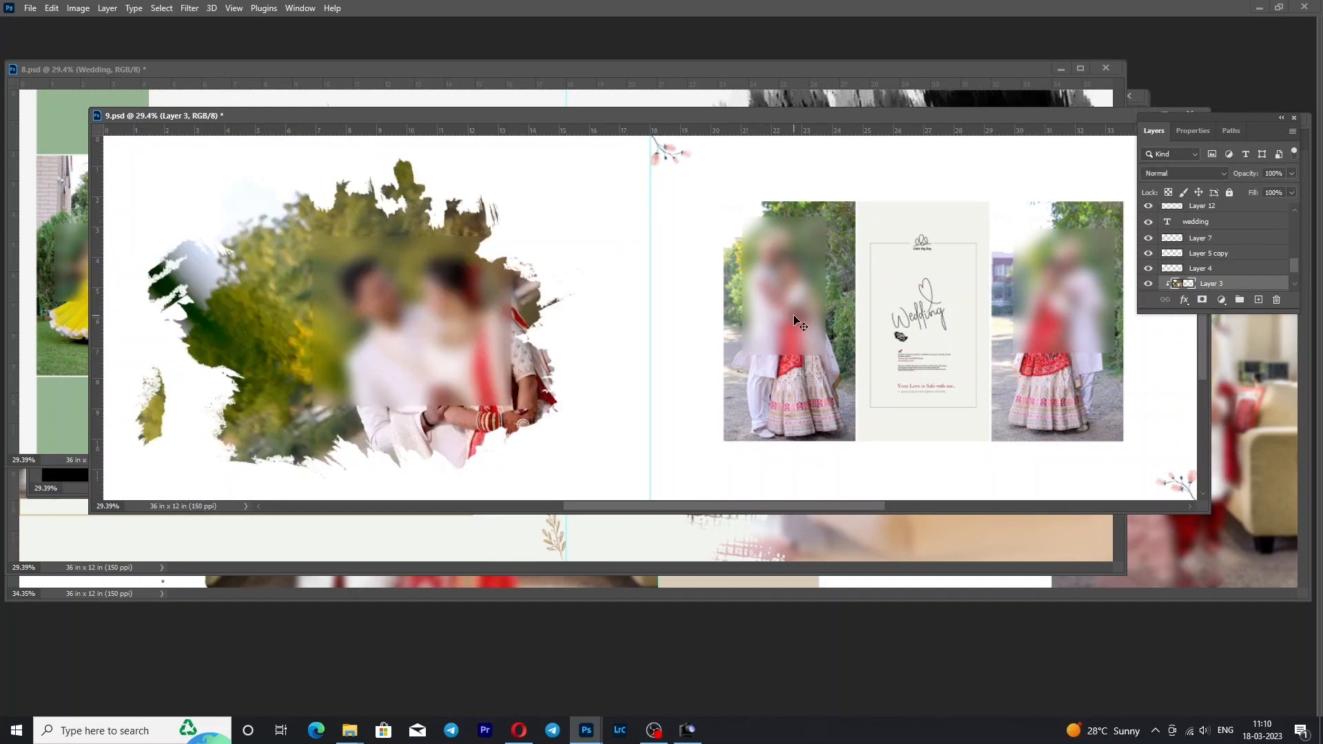
scroll(1177, 248, up, 3)
click(1150, 215)
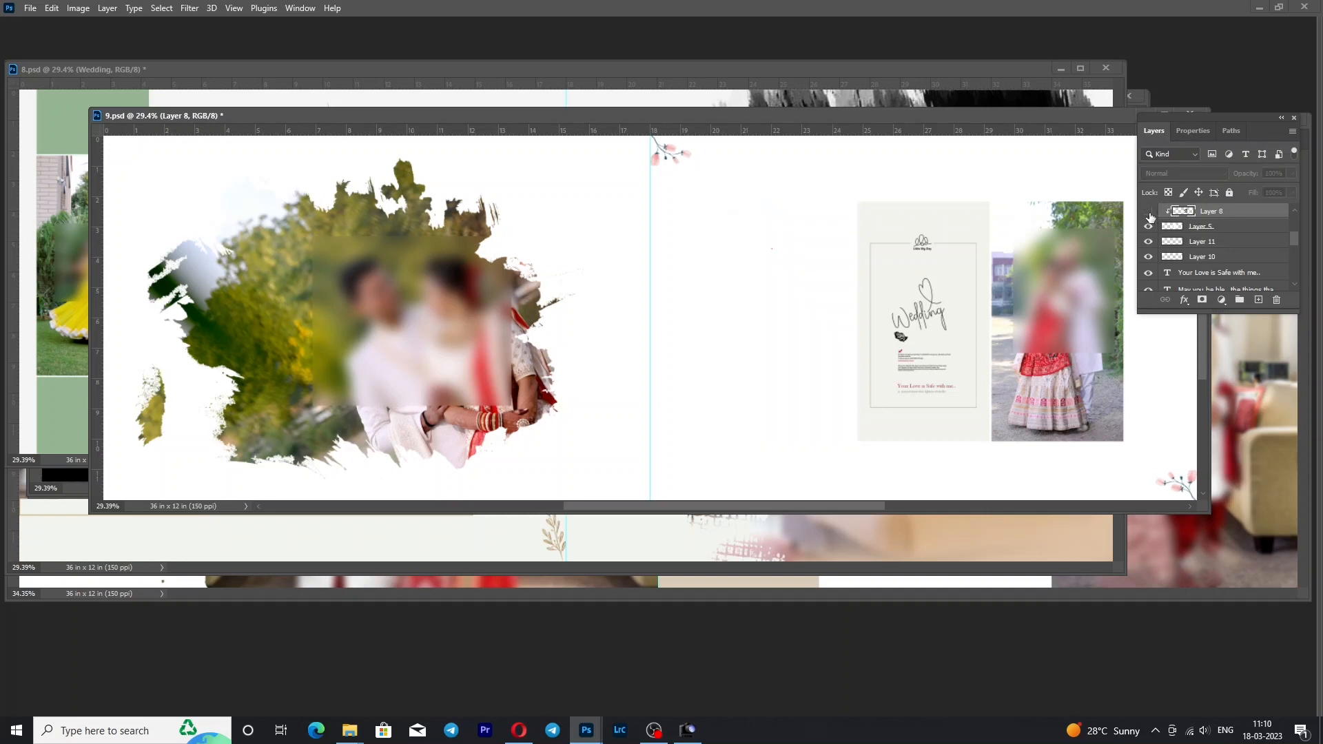
click(1150, 215)
Toggle the second framed couple's Layer 9 in 9.psd off and on, and fit the page on screen again.
click(1034, 301)
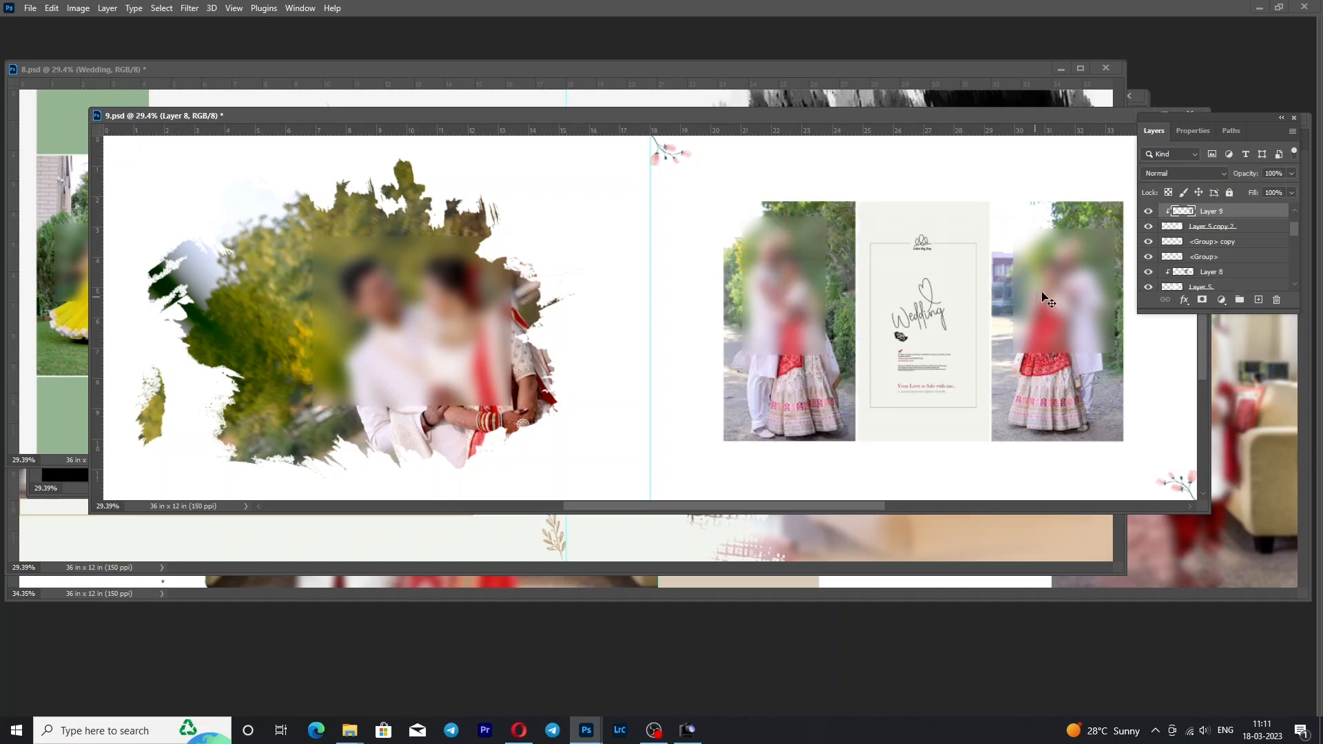
click(1149, 213)
click(1149, 214)
right_click(442, 343)
click(473, 349)
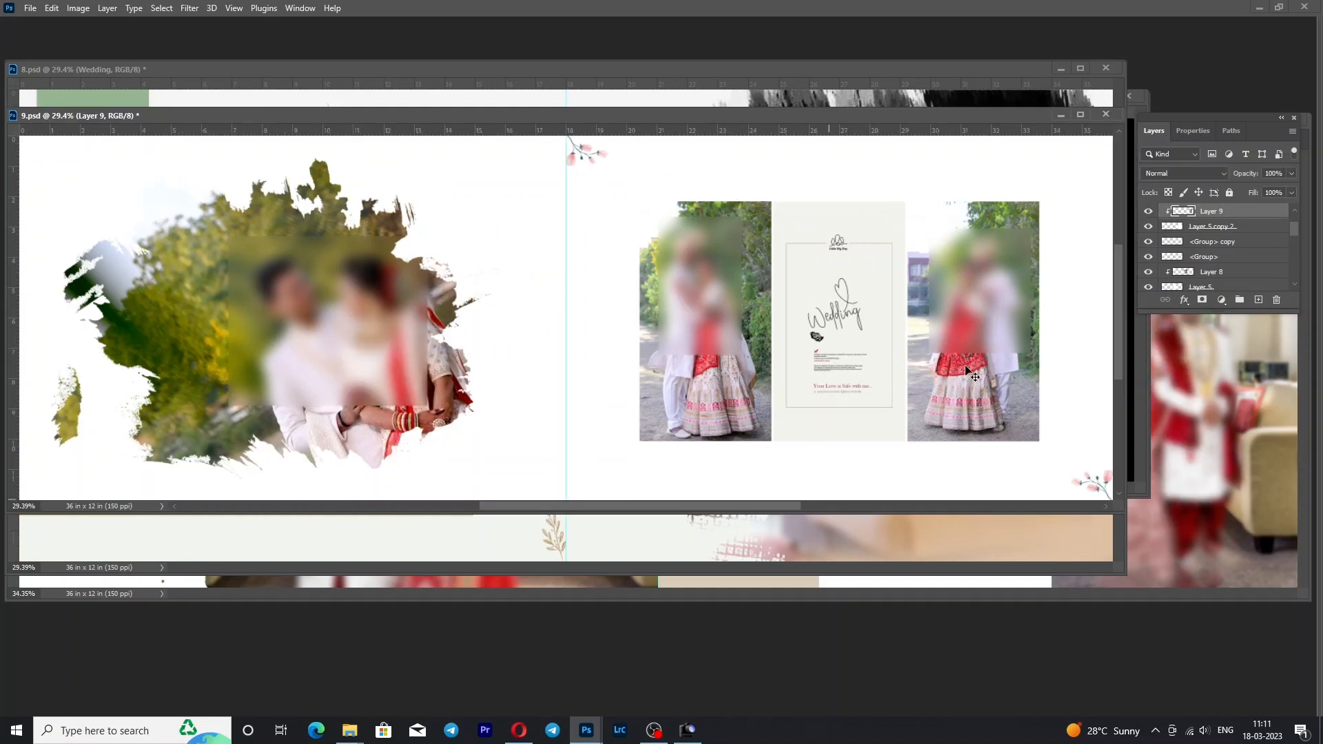
Bring up 10.psd and fit the page on screen.
mouse_move(587, 730)
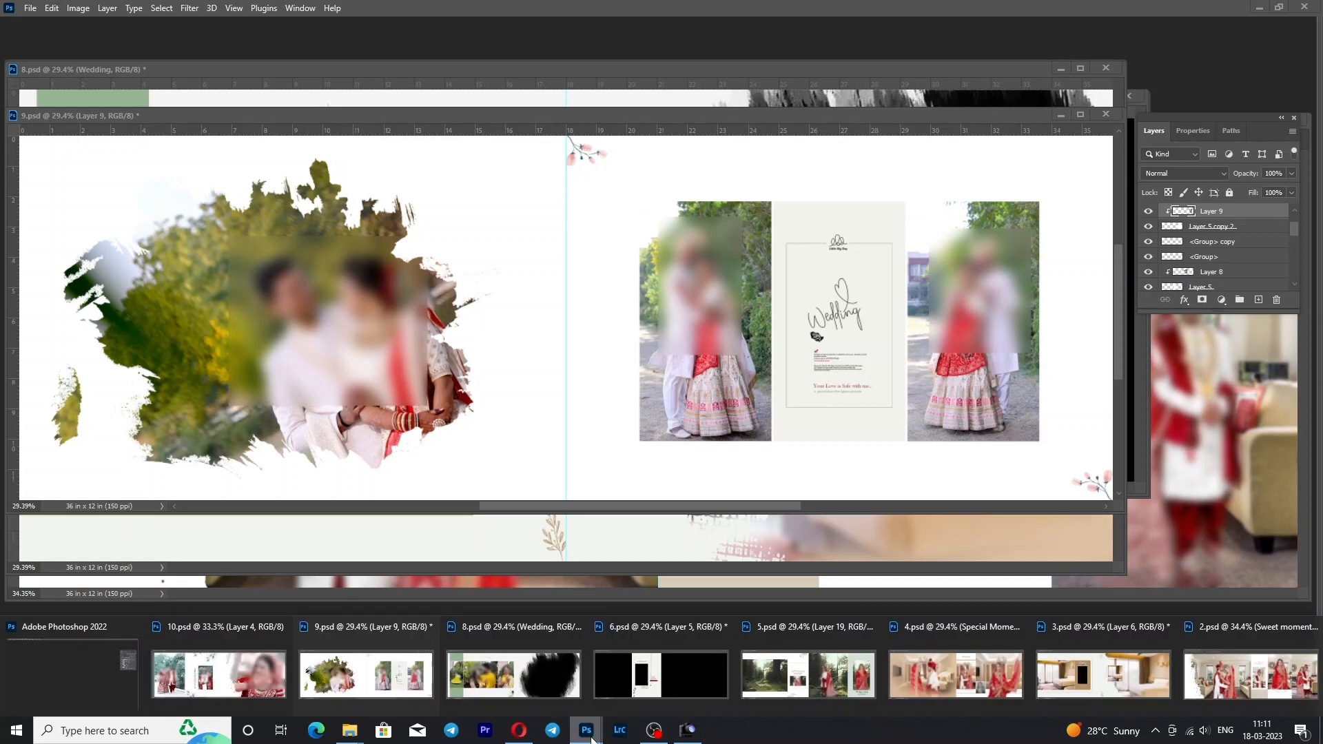
click(249, 681)
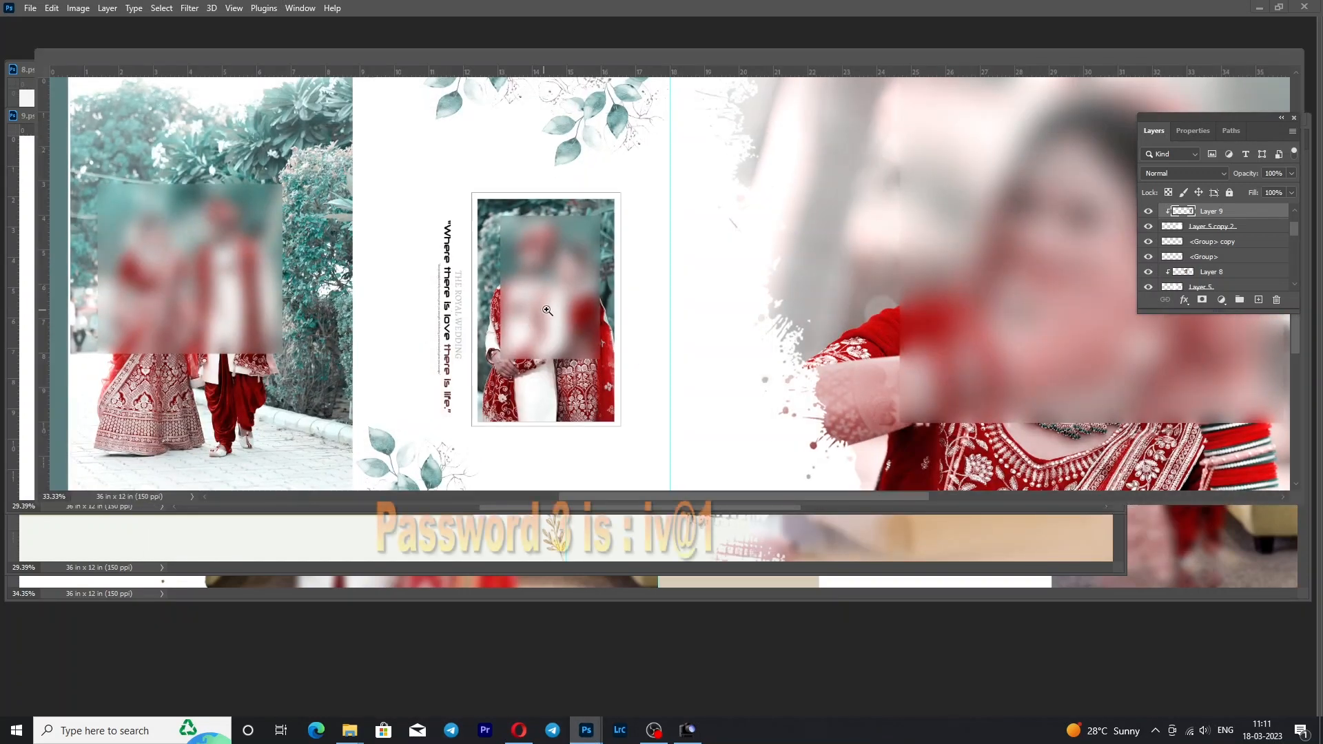
key(z)
right_click(543, 311)
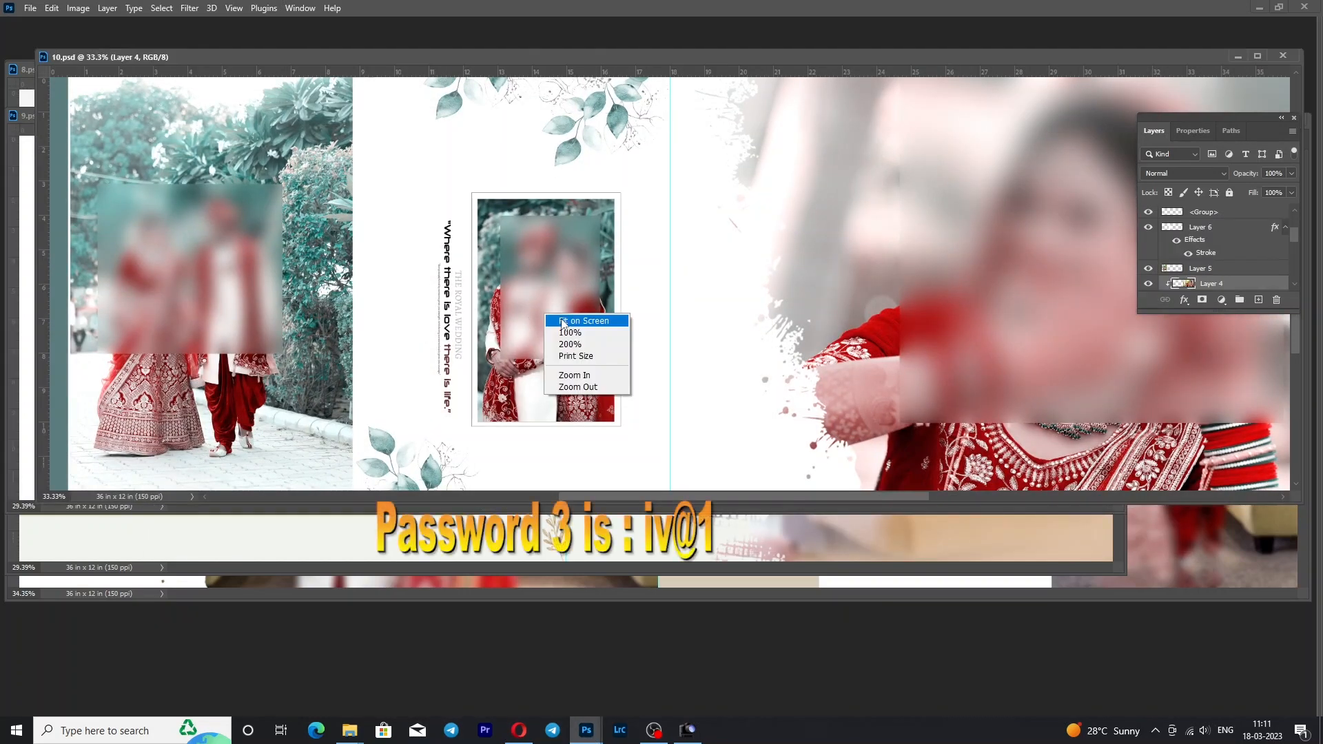
click(566, 319)
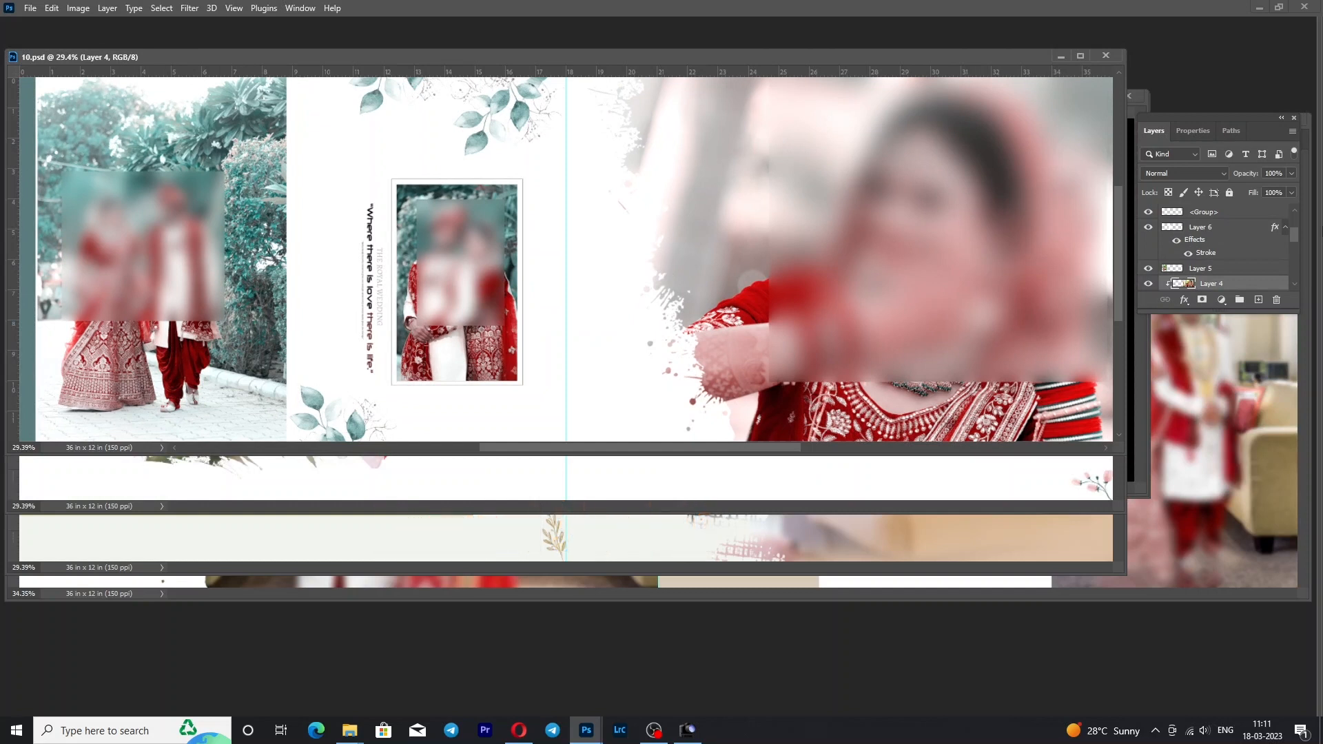
Toggle the bride portrait's Layer 4 and the framed couple's Layer 8 in 10.psd to inspect them.
click(1150, 284)
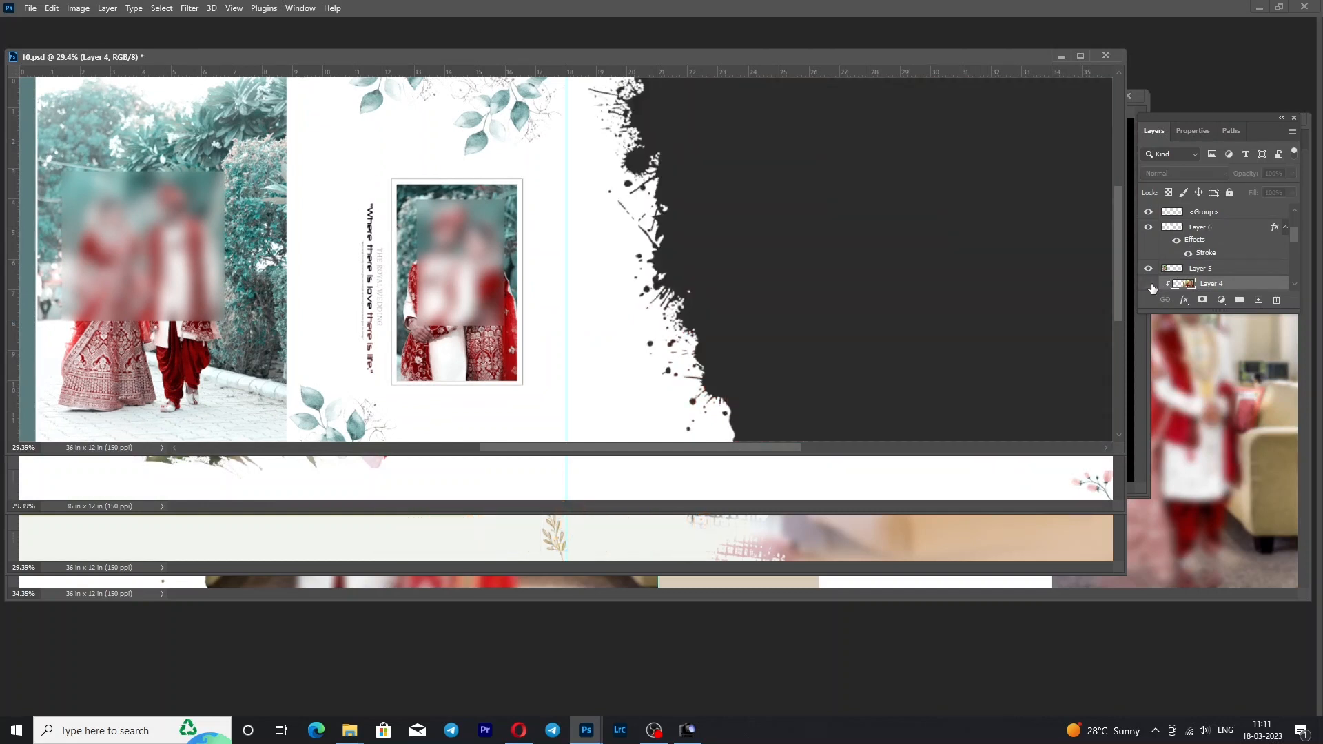
click(1149, 284)
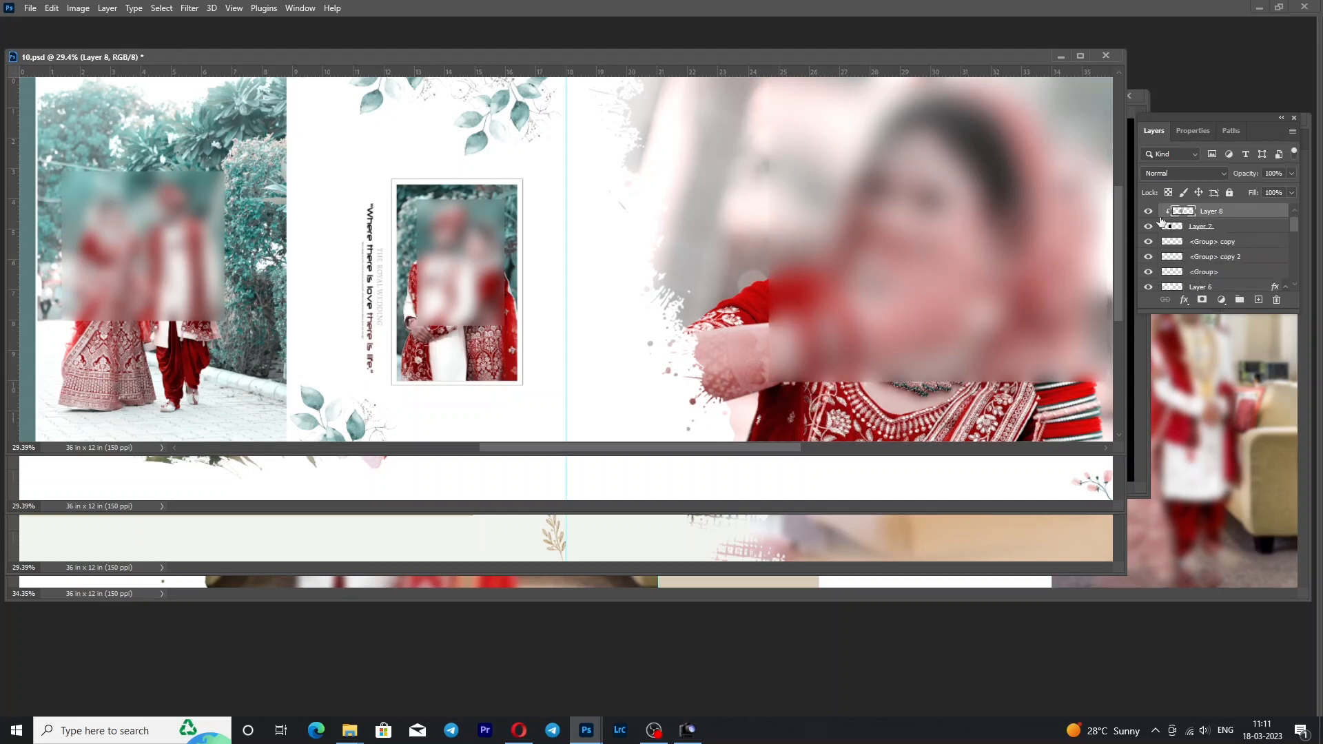
click(1150, 213)
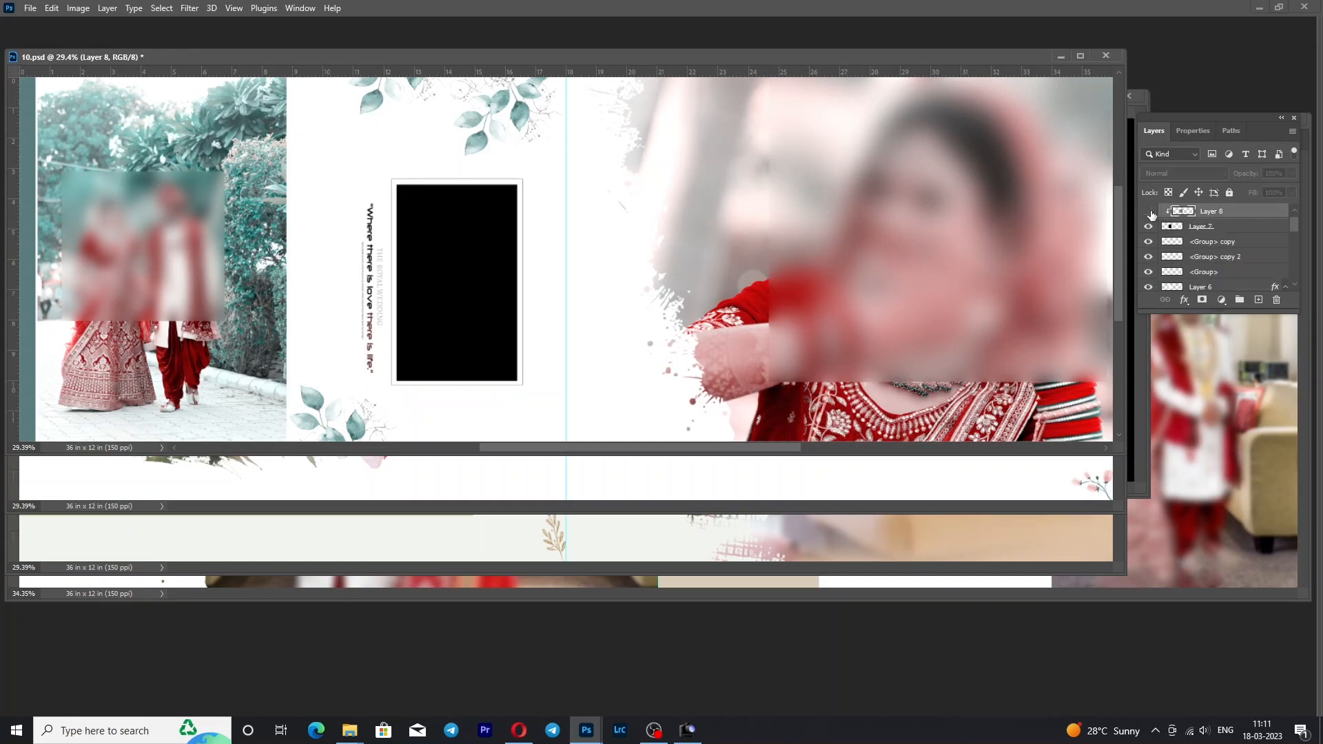
Select the walking couple's Layer 5 in 10.psd, toggle it off and on, and shift the document window slightly.
click(166, 164)
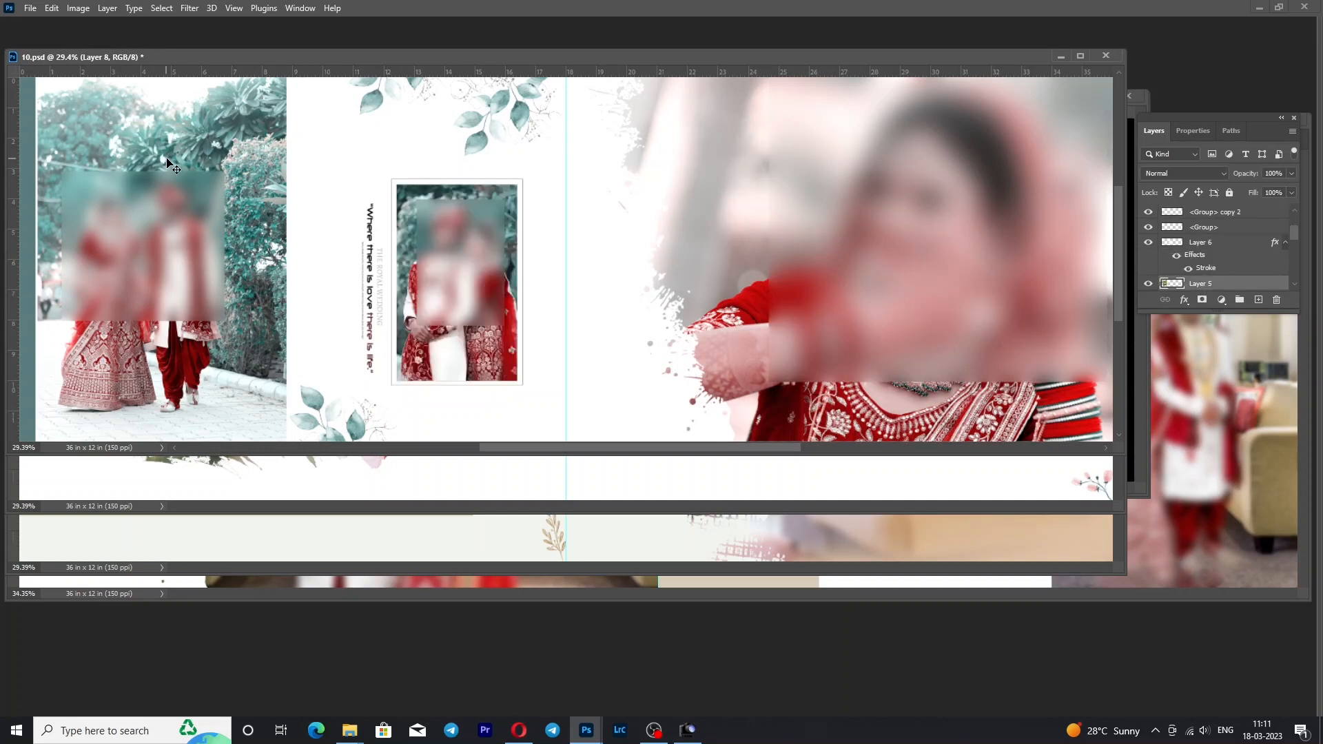
click(1150, 284)
click(1149, 284)
drag(58, 58, 121, 67)
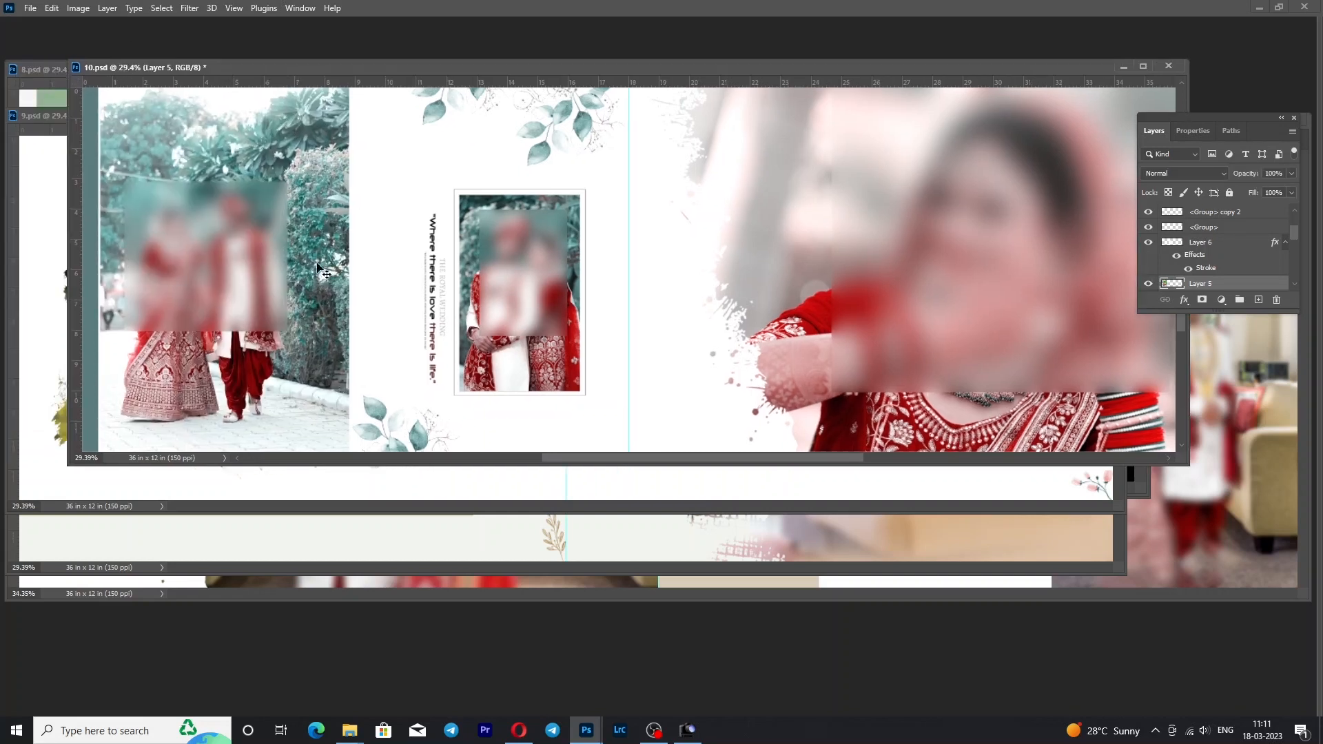
Duplicate the walking couple's Layer 5 and darken the original layer to solid black with Hue/Saturation.
drag(317, 166, 1298, 133)
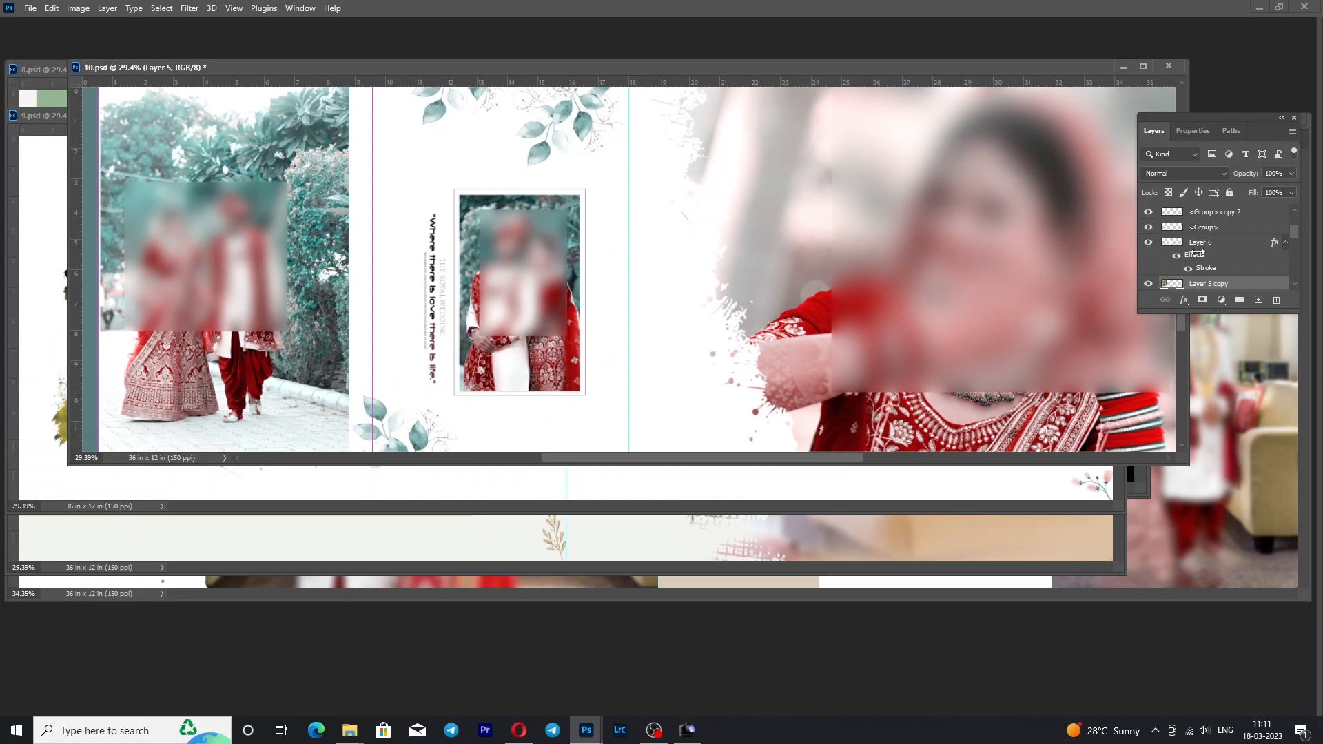
scroll(1209, 260, down, 1)
click(1210, 283)
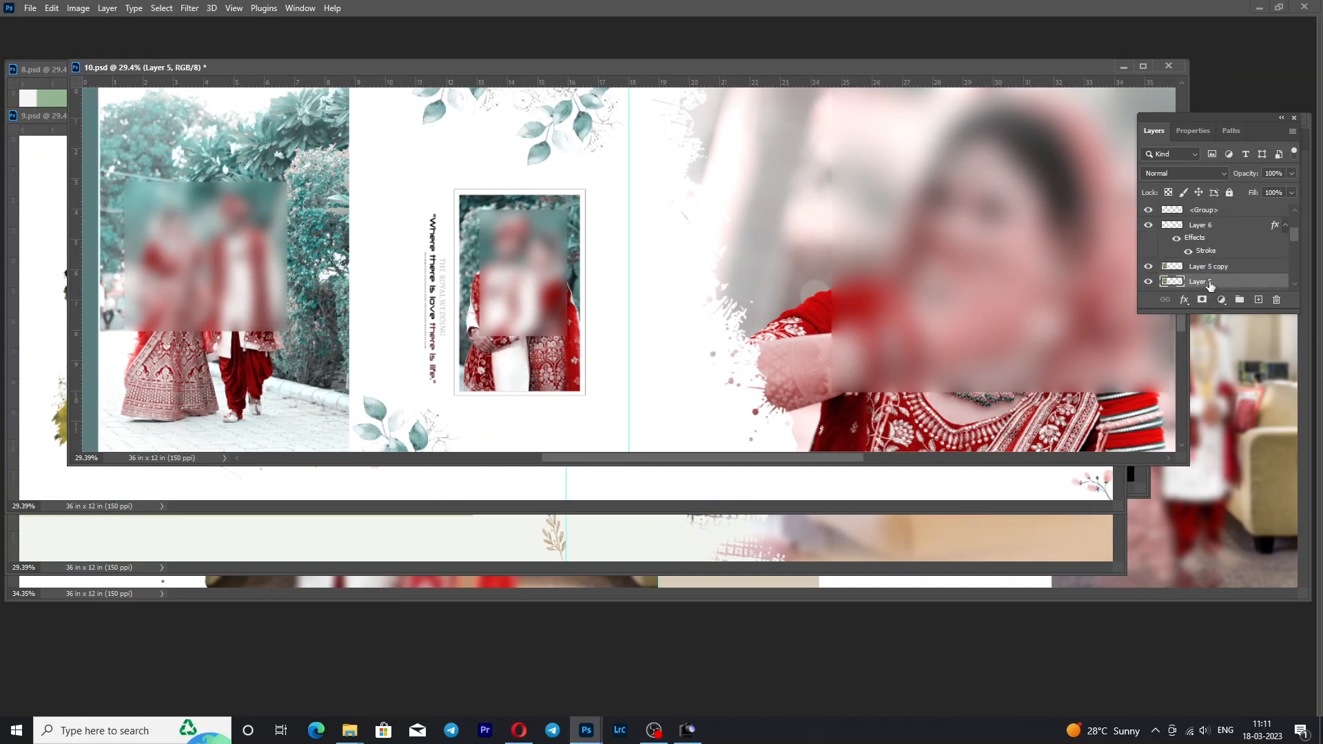
key(ctrl+u)
drag(909, 610, 837, 610)
click(1065, 473)
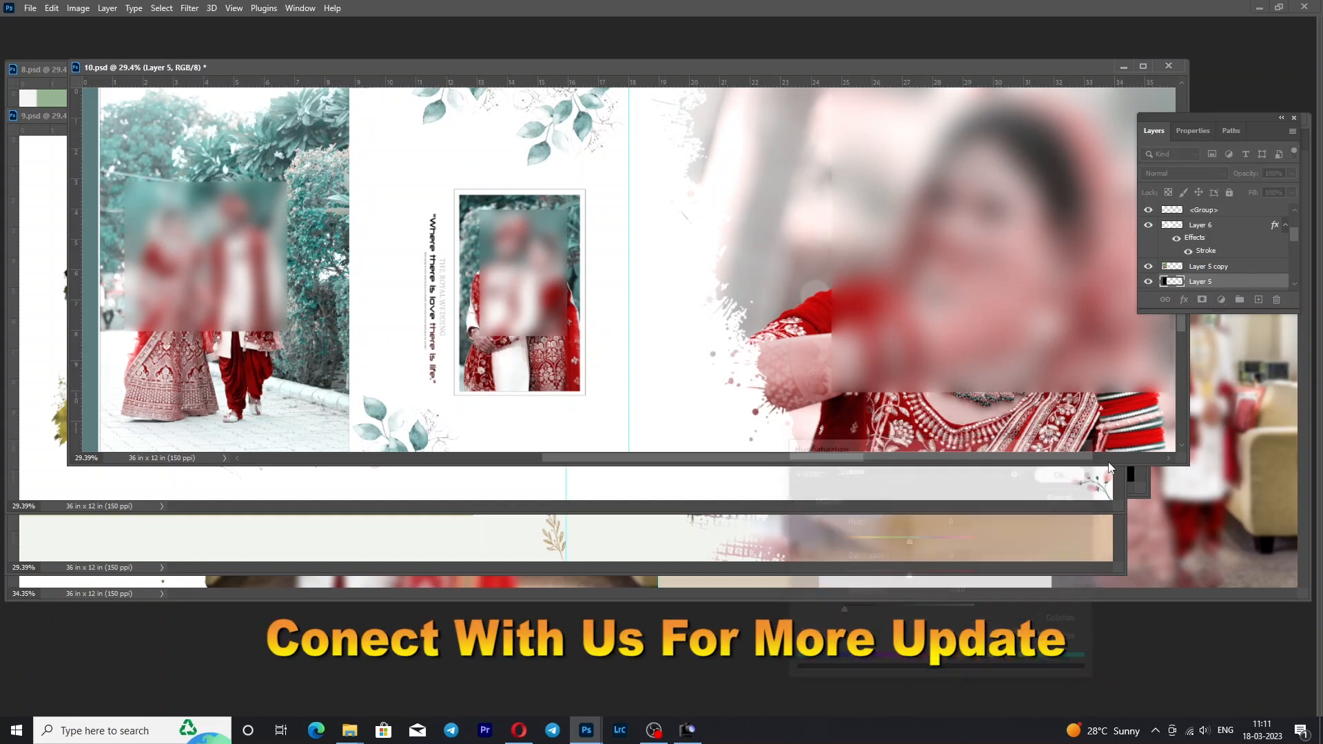
Toggle Layer 5 copy off and on over the black placeholder, and fit the page on screen.
click(1149, 266)
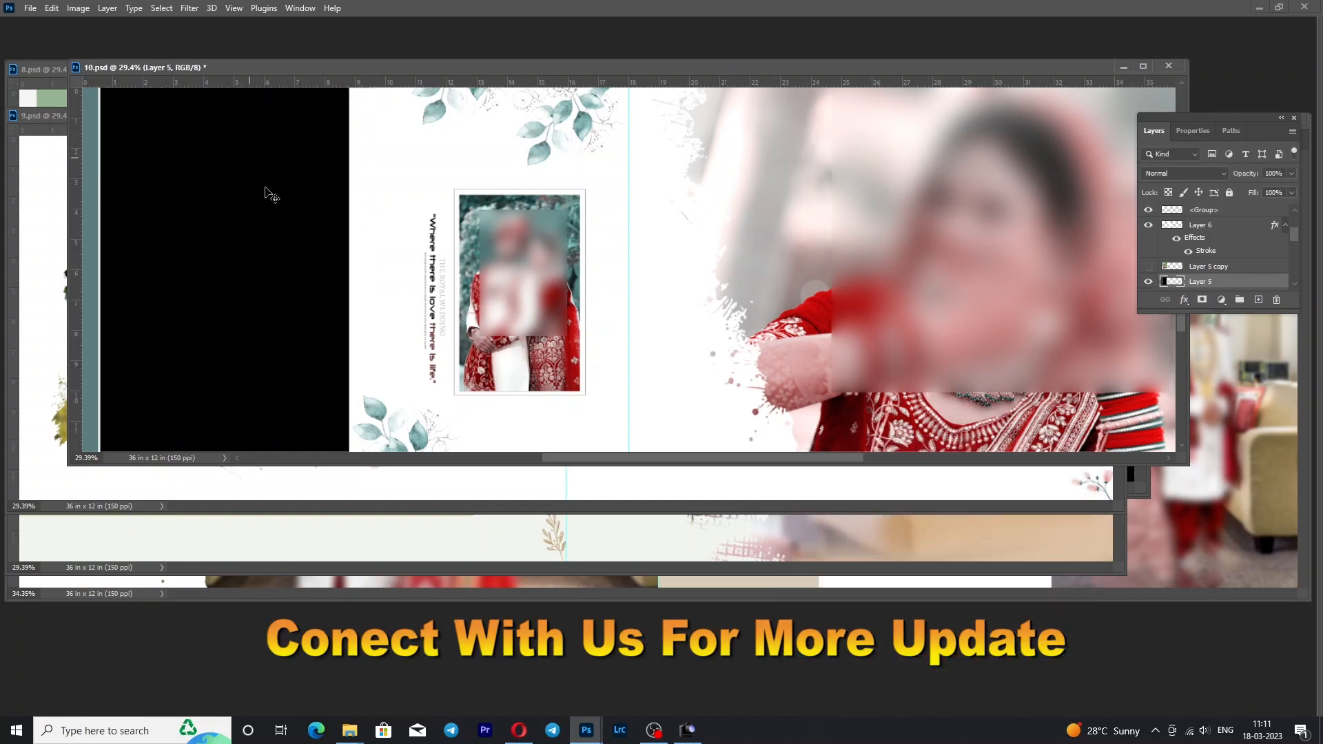
right_click(241, 242)
click(263, 249)
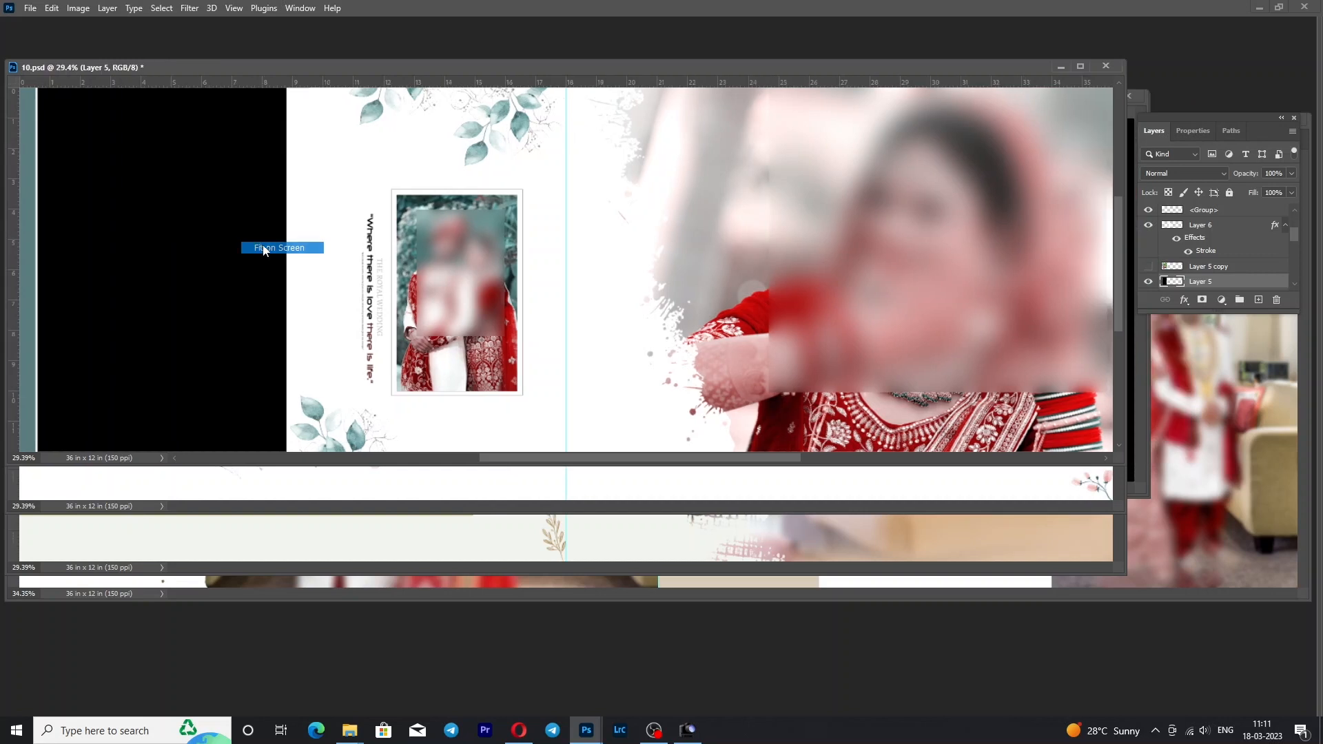
click(1149, 267)
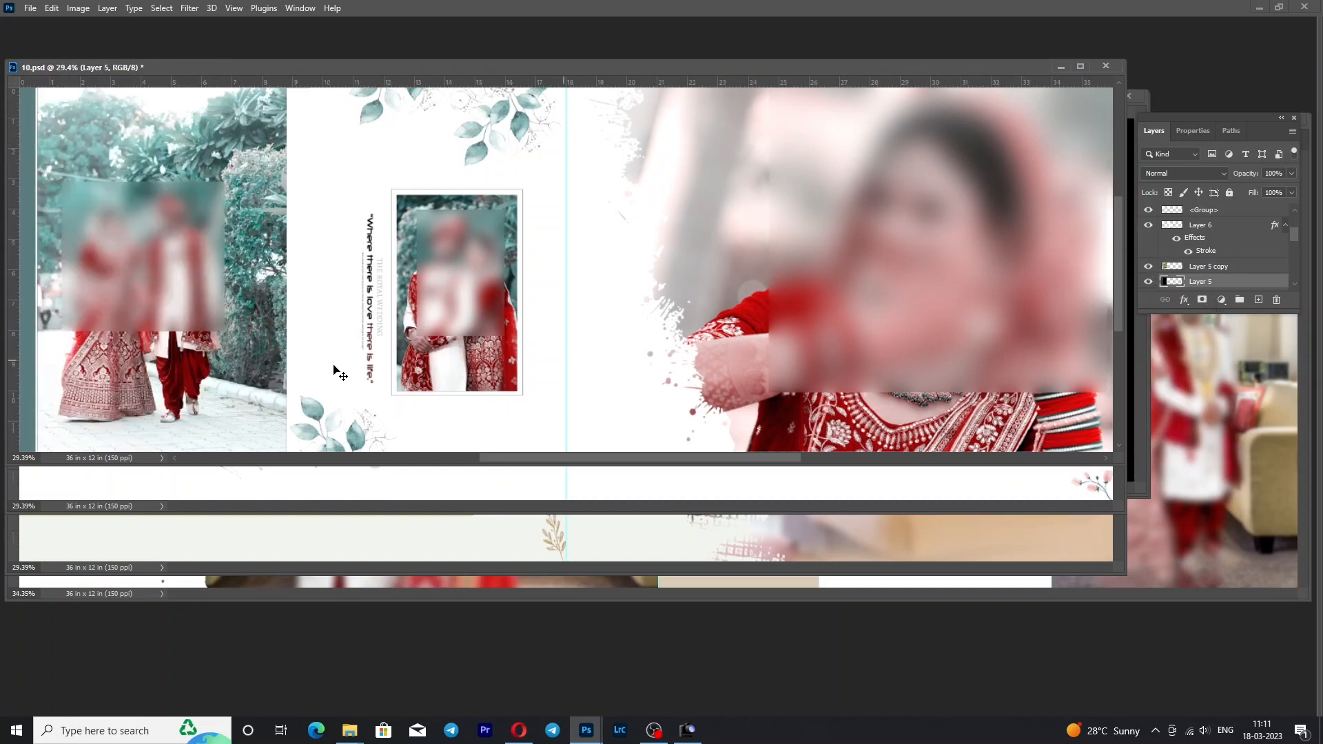
right_click(239, 289)
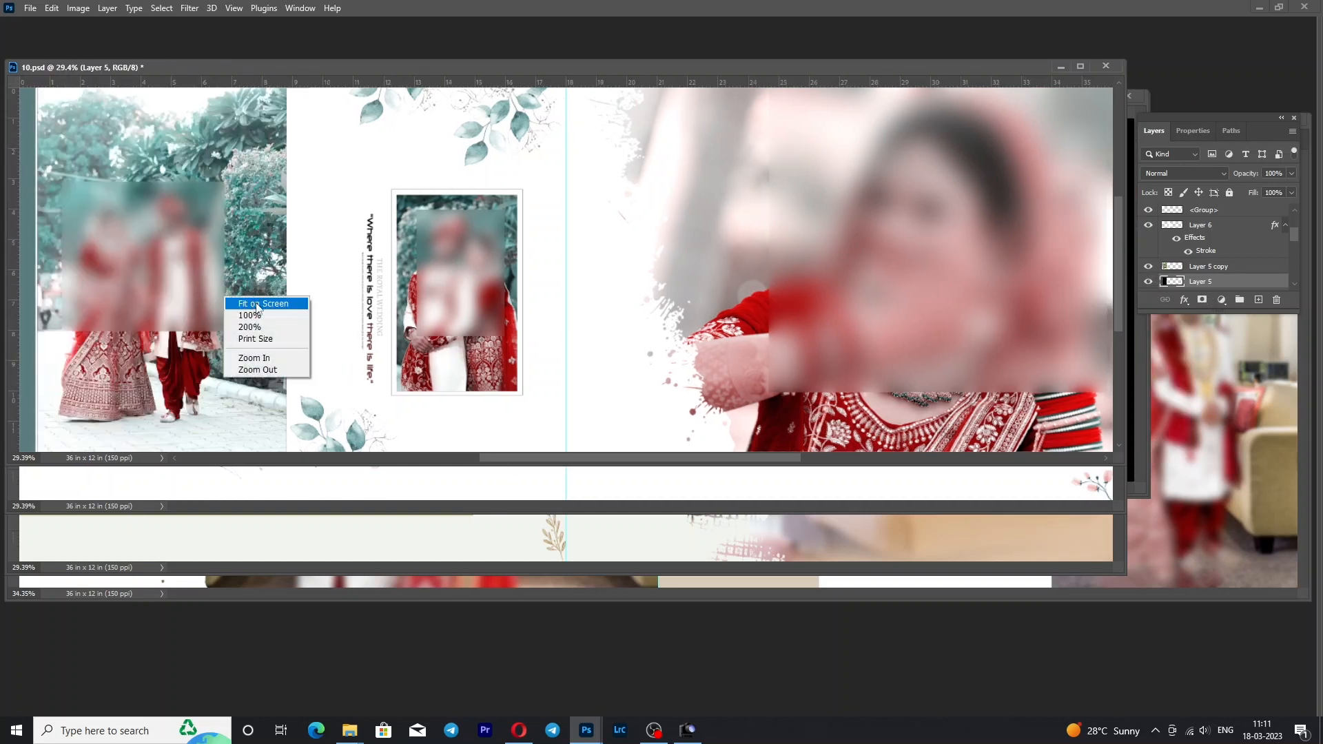
click(269, 305)
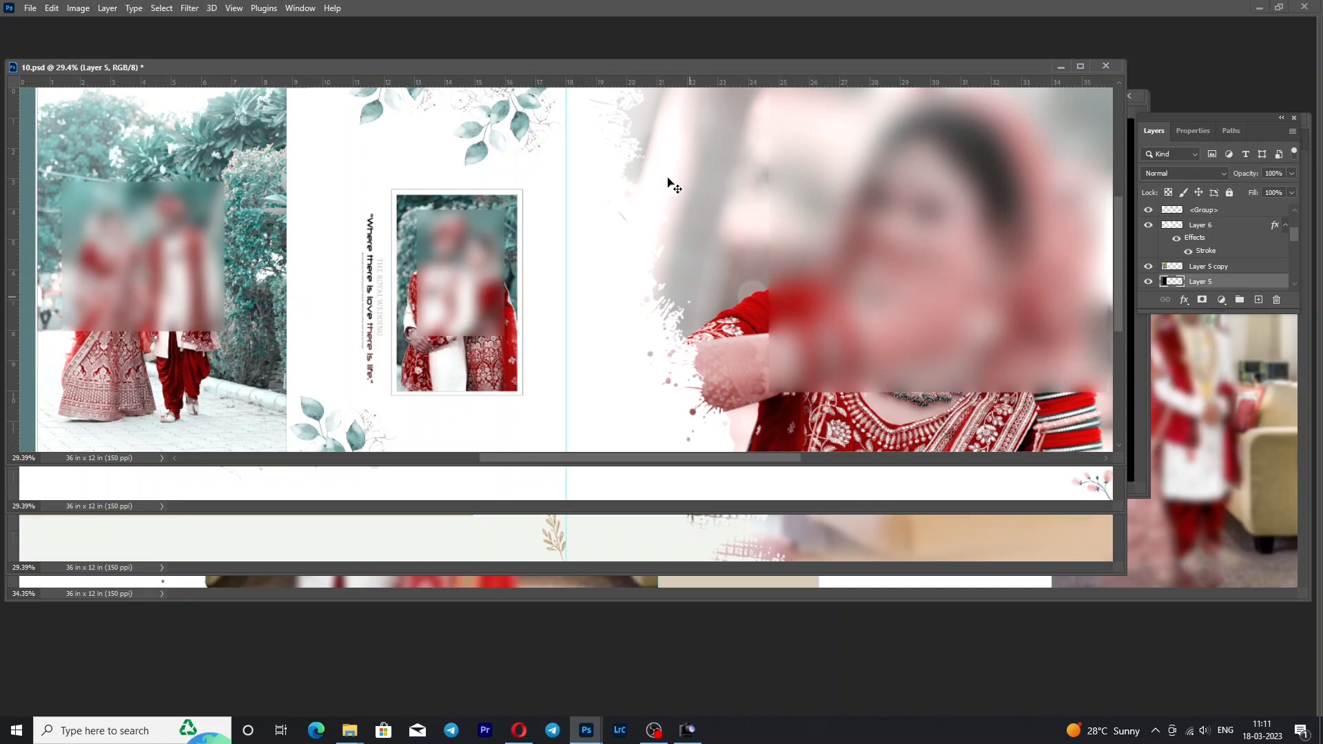